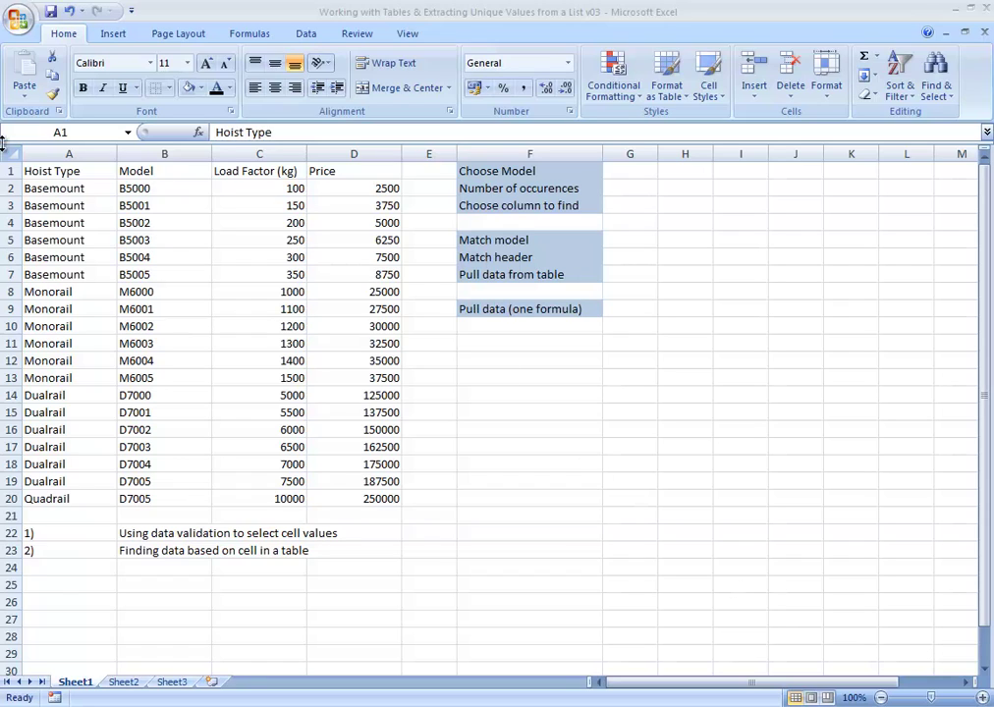
- Examine the extent of the hoist data in A1:D20 and the load factor and price of model B5000
left_click(57, 174)
key("ctrl+shift+Down")
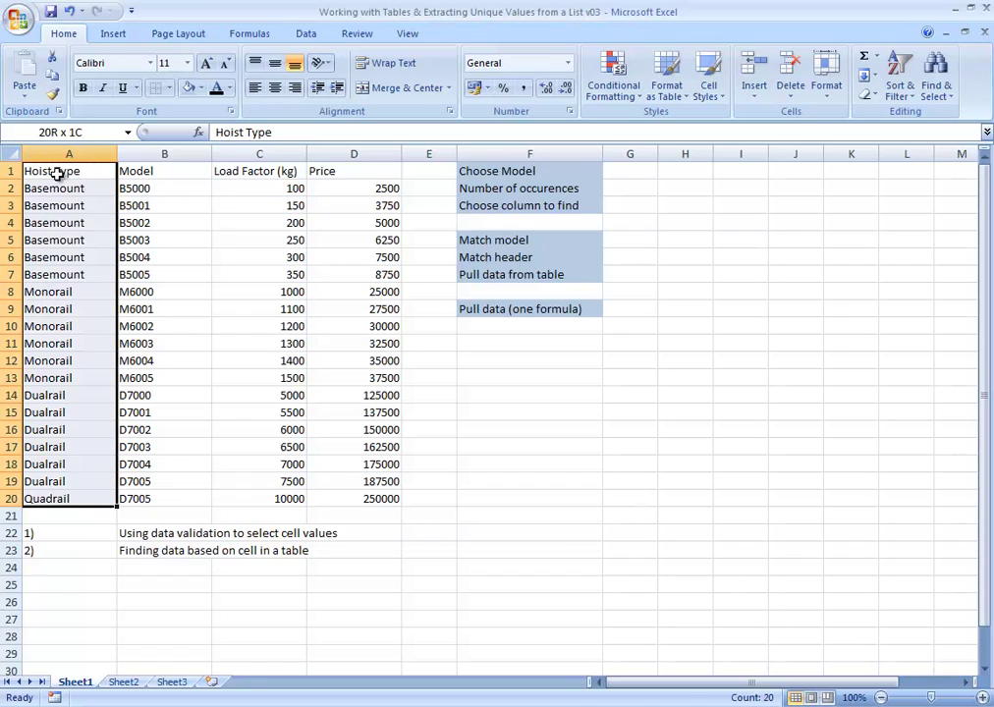
key("ctrl+shift+Right")
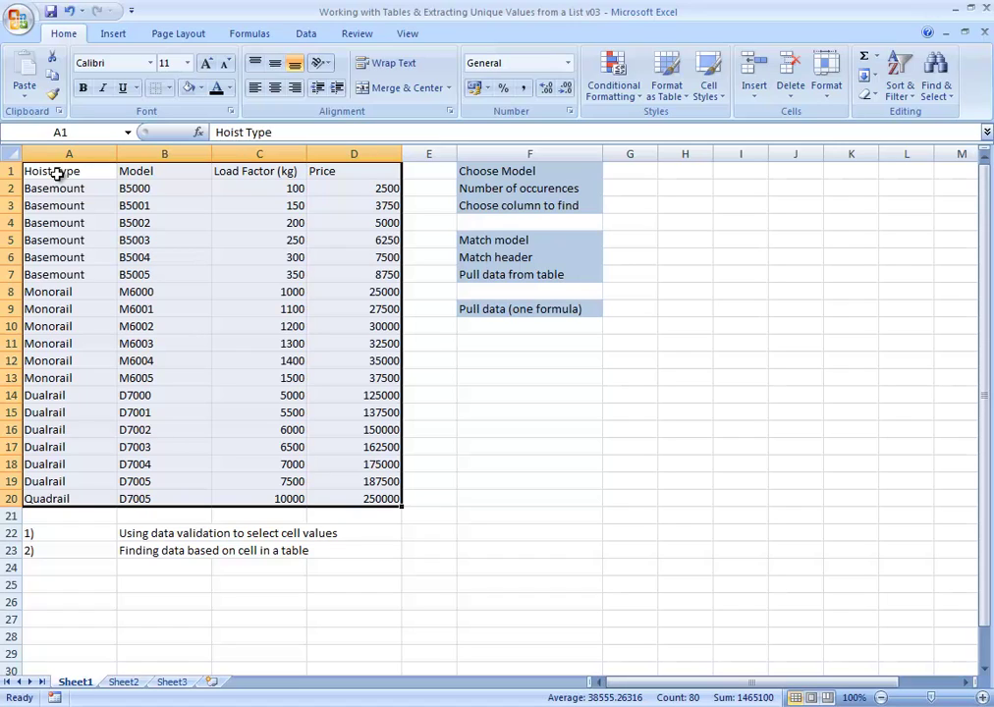
key("Escape")
key("Right")
key("Down")
key("Right")
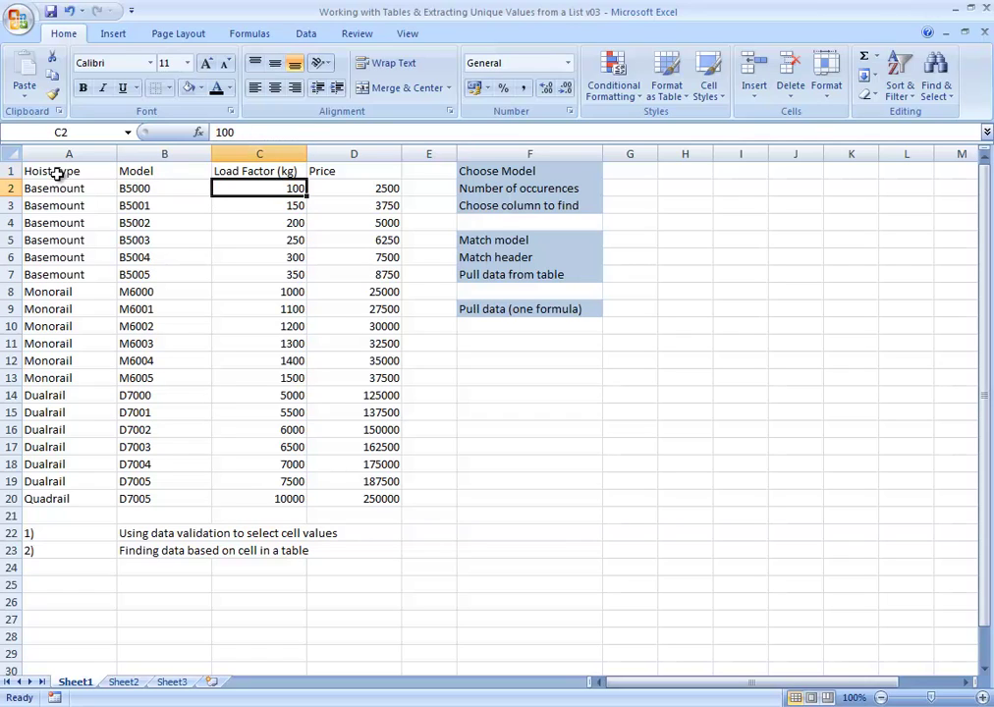
key("Right")
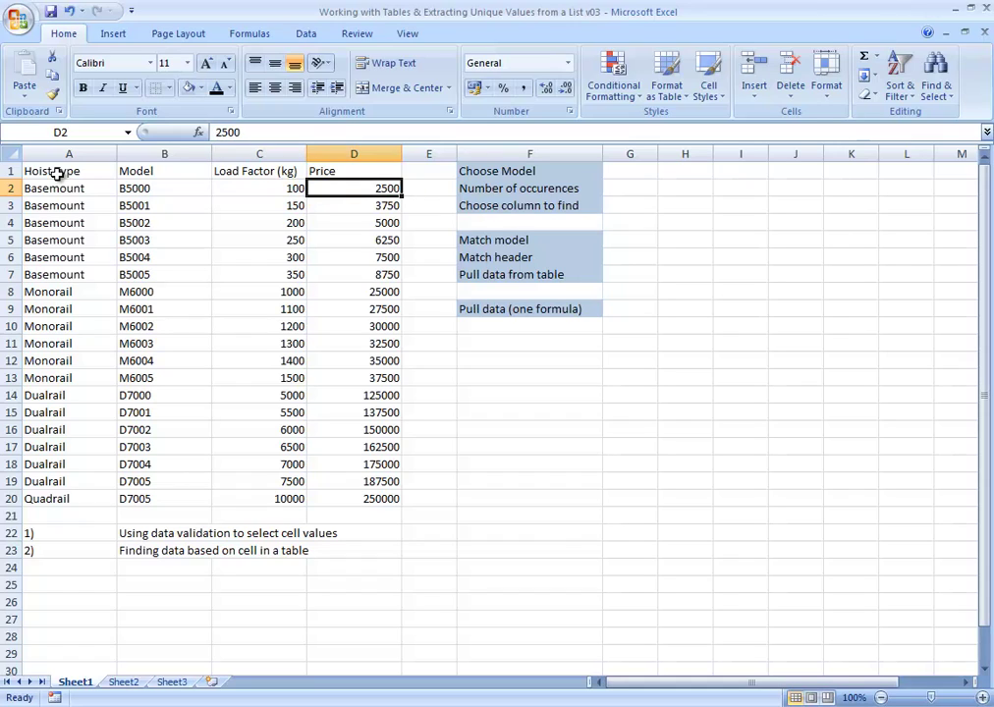
- Examine the Monorail M6005 record across its hoist type, model, load factor and price columns
left_click(57, 173)
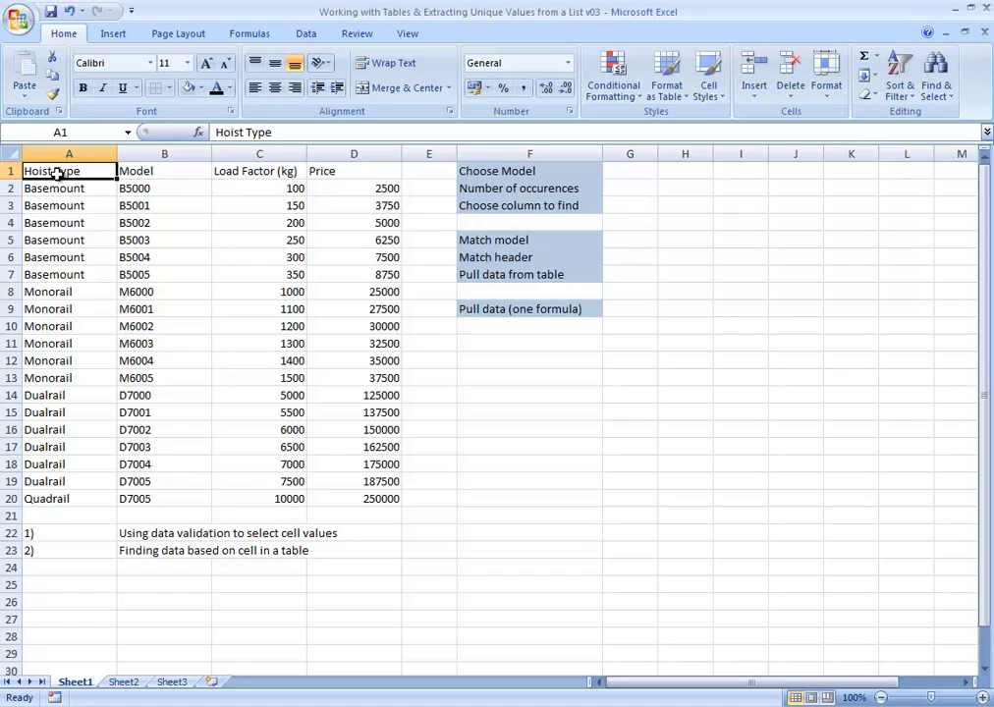
key("Down")
key("Down")
key("Down")
key("Down")
key("Down")
key("Down")
key("Down")
key("Down")
key("Down")
key("Down")
key("Down")
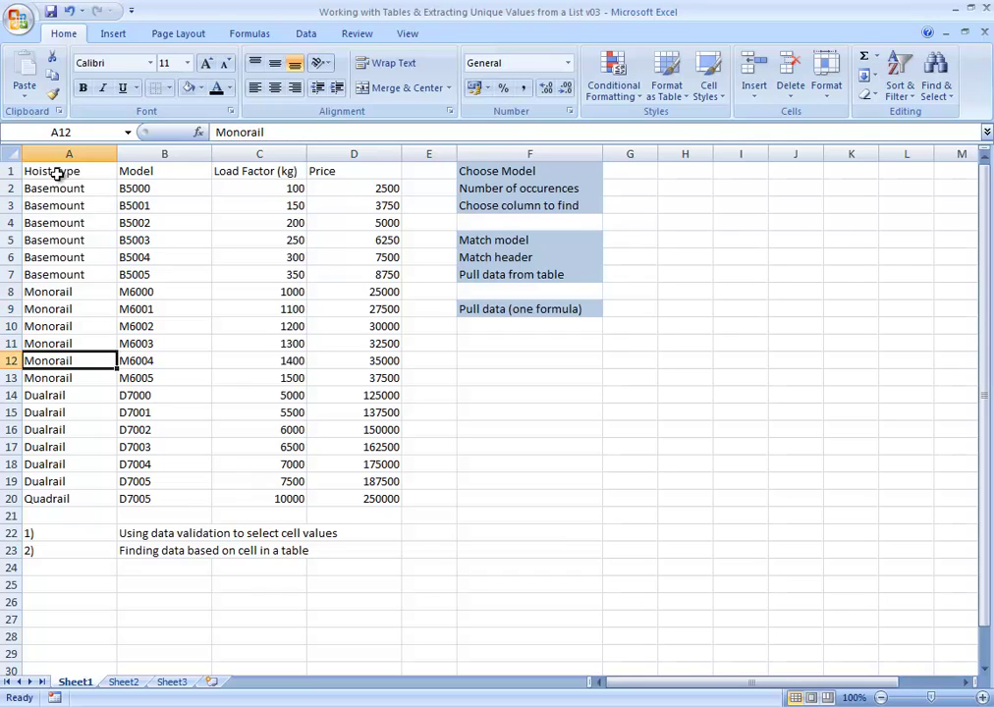
key("Down")
key("Right")
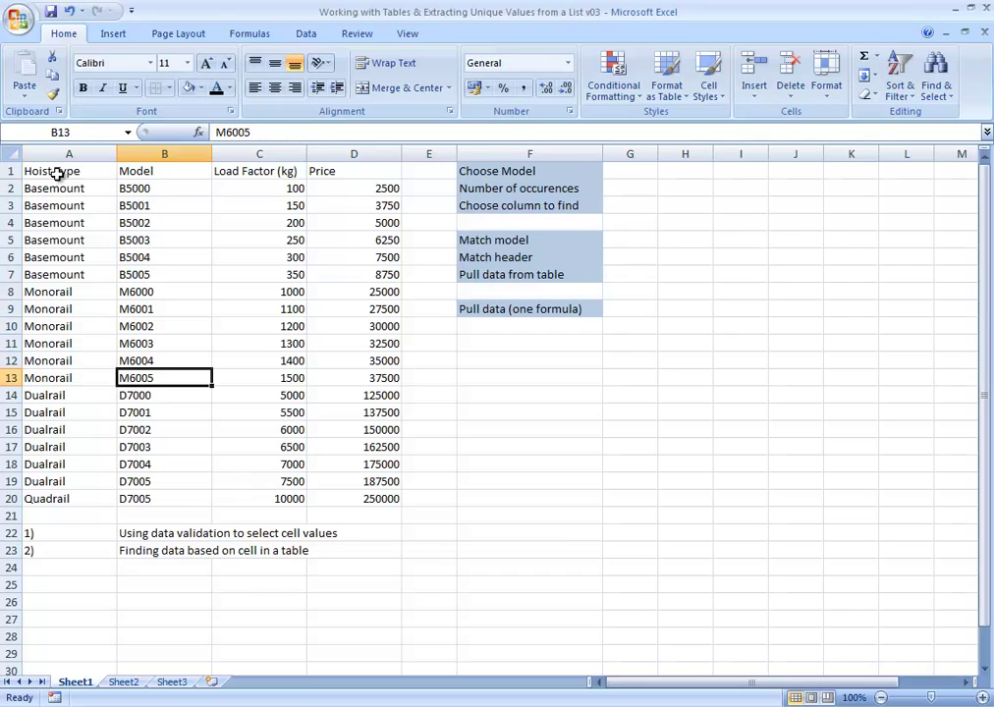
key("Right")
key("Right")
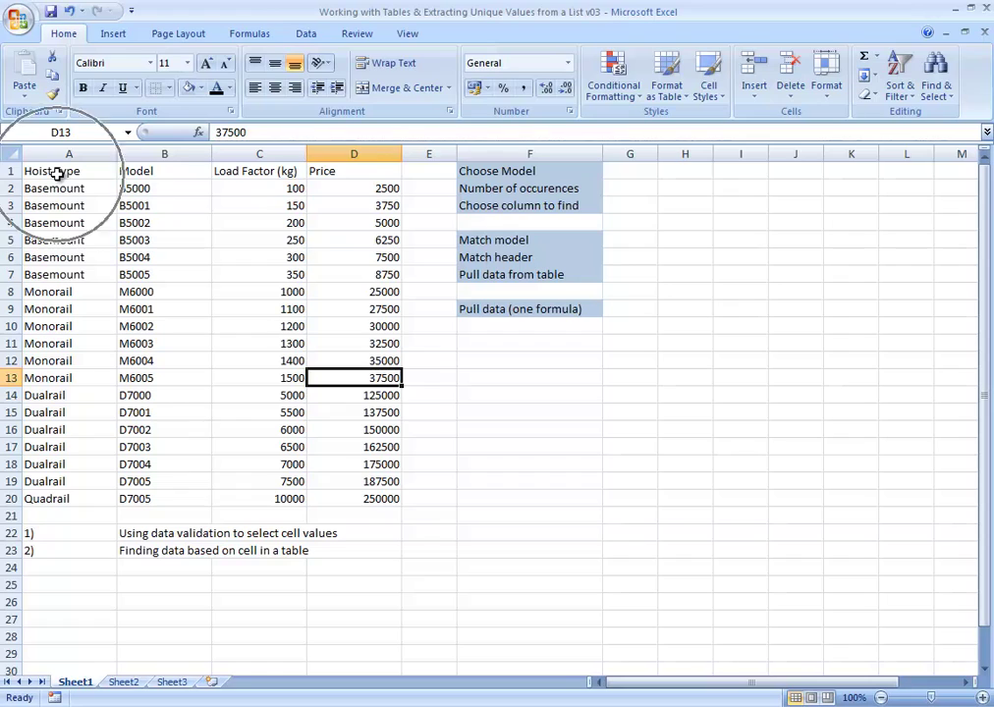
key("Left")
- Convert the hoist data in A1:D20 into a table with headers
key("ctrl+Home")
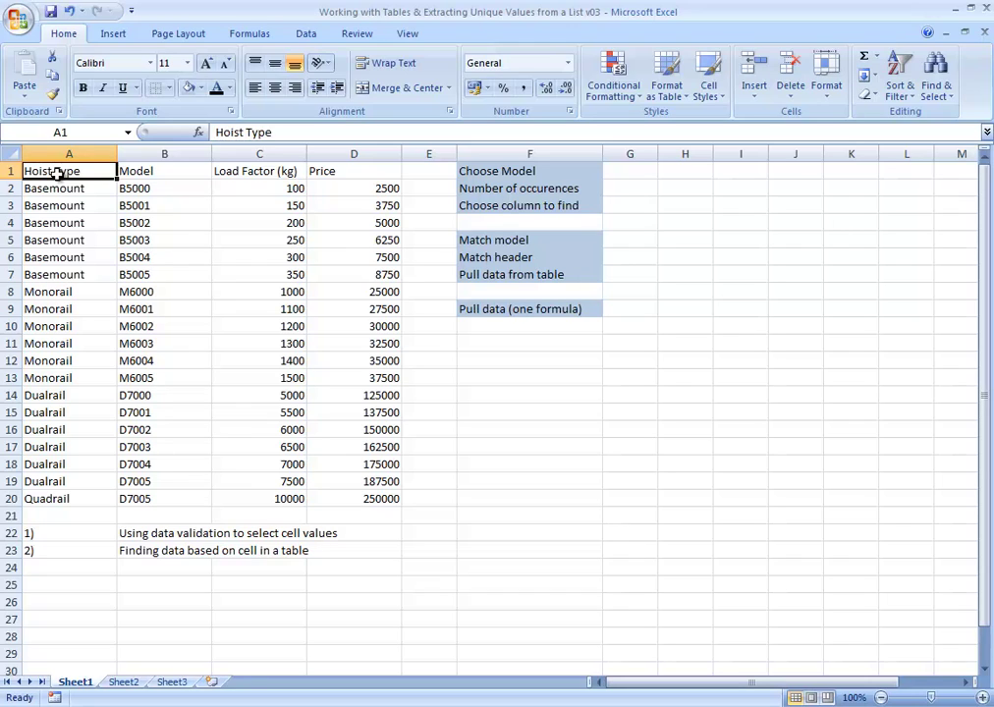
key("ctrl+shift+Down")
key("ctrl+shift+Right")
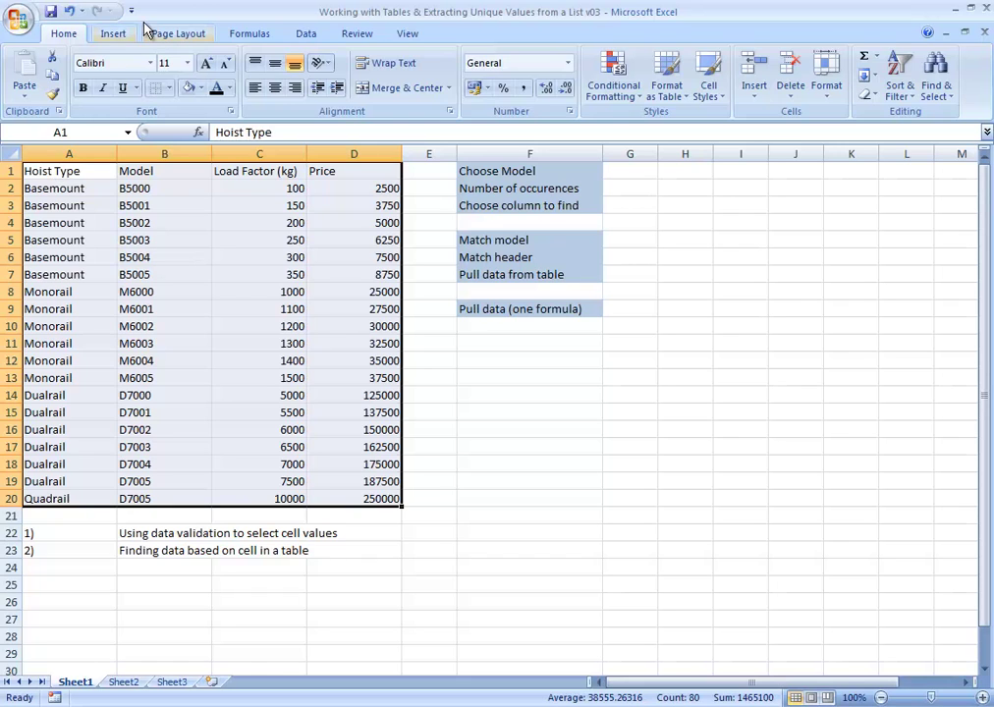
left_click(115, 33)
left_click(71, 78)
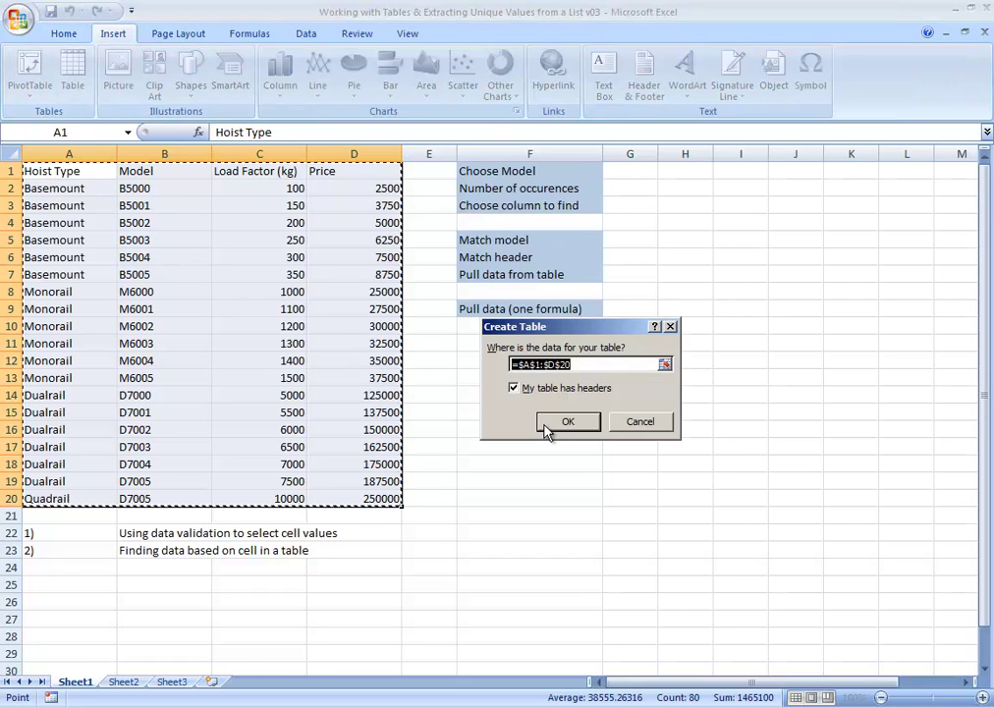
left_click(545, 424)
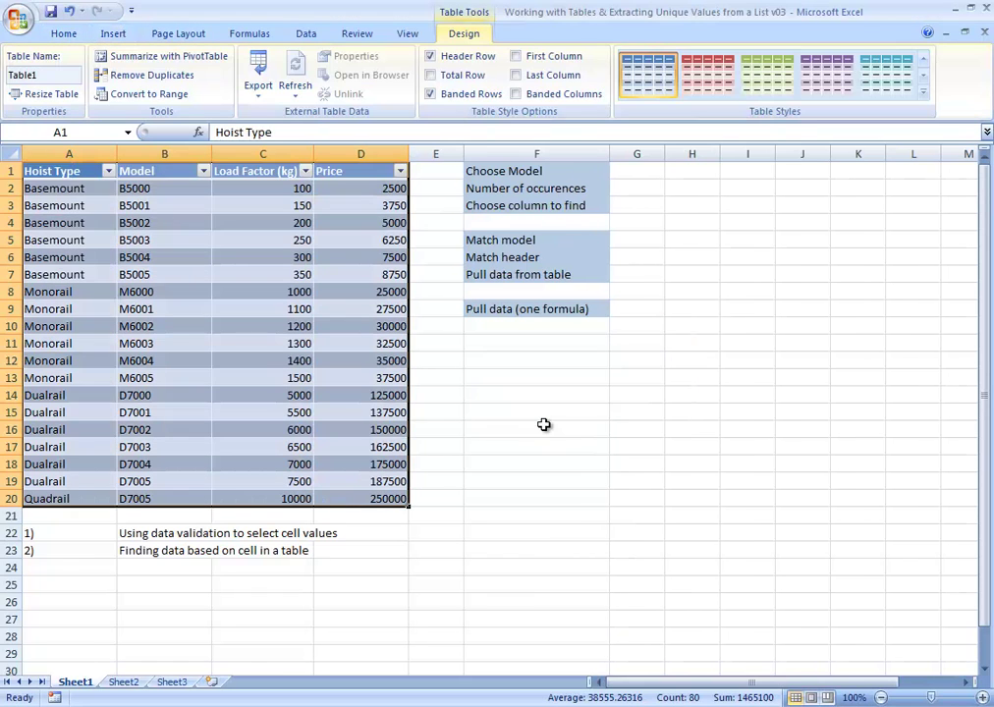
- Rename the new table as TblHoist
left_click(46, 75)
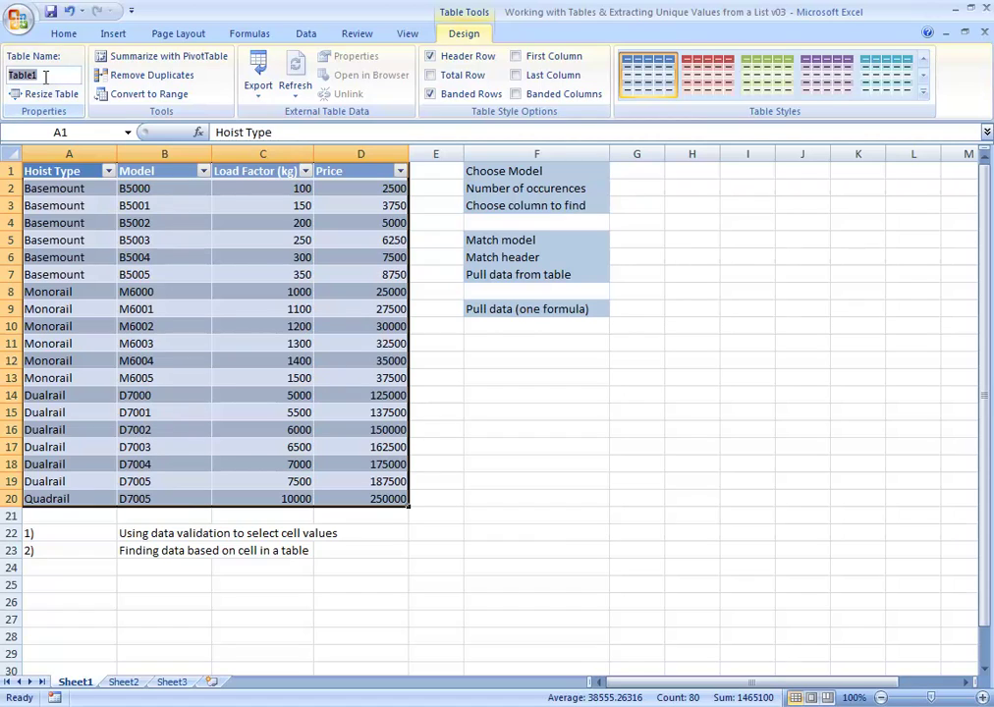
type("TblHoist")
key("Return")
left_click(214, 224)
key("ctrl+Home")
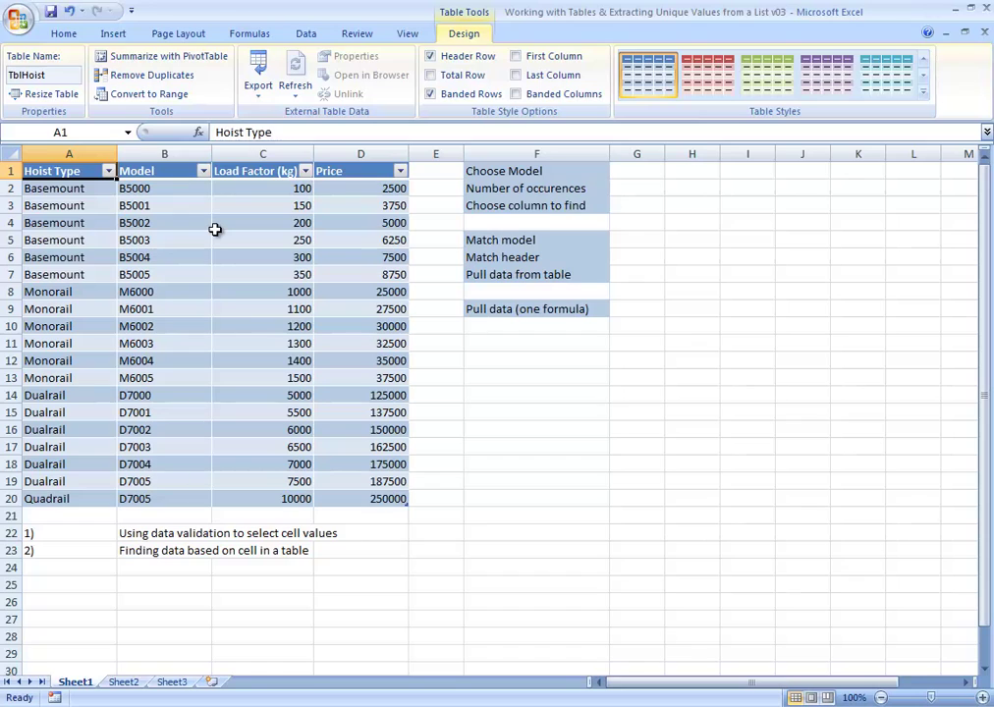
- Try to give cell G1, beside Choose Model, a List validation with the source =tblhoist[model]
key("Right")
key("Right")
key("Right")
key("Right")
key("Right")
key("Right")
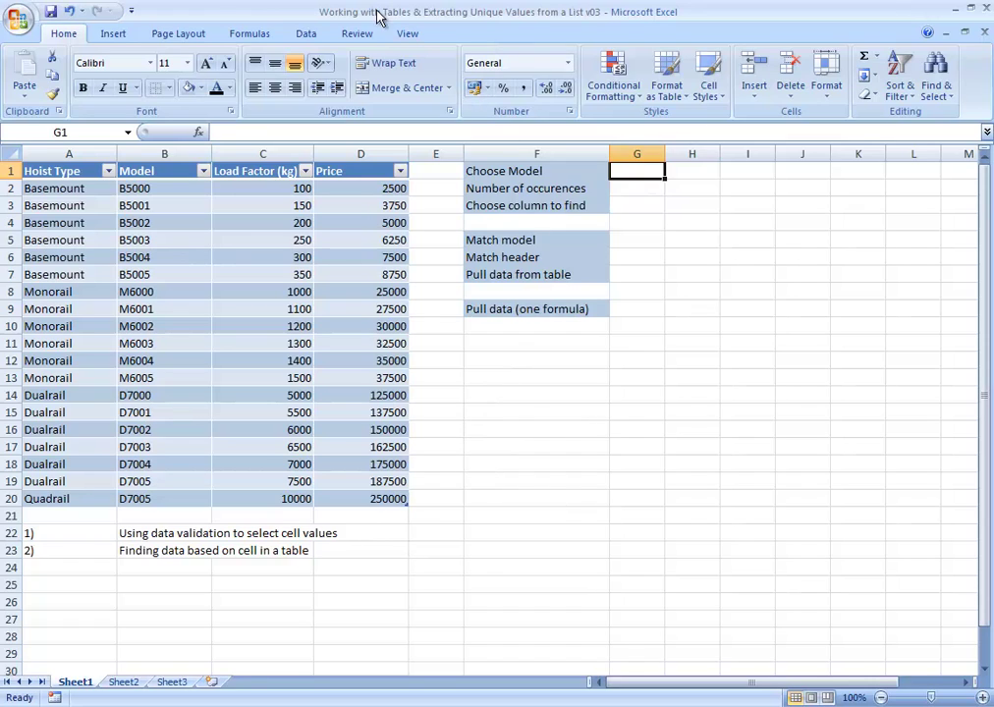
left_click(320, 36)
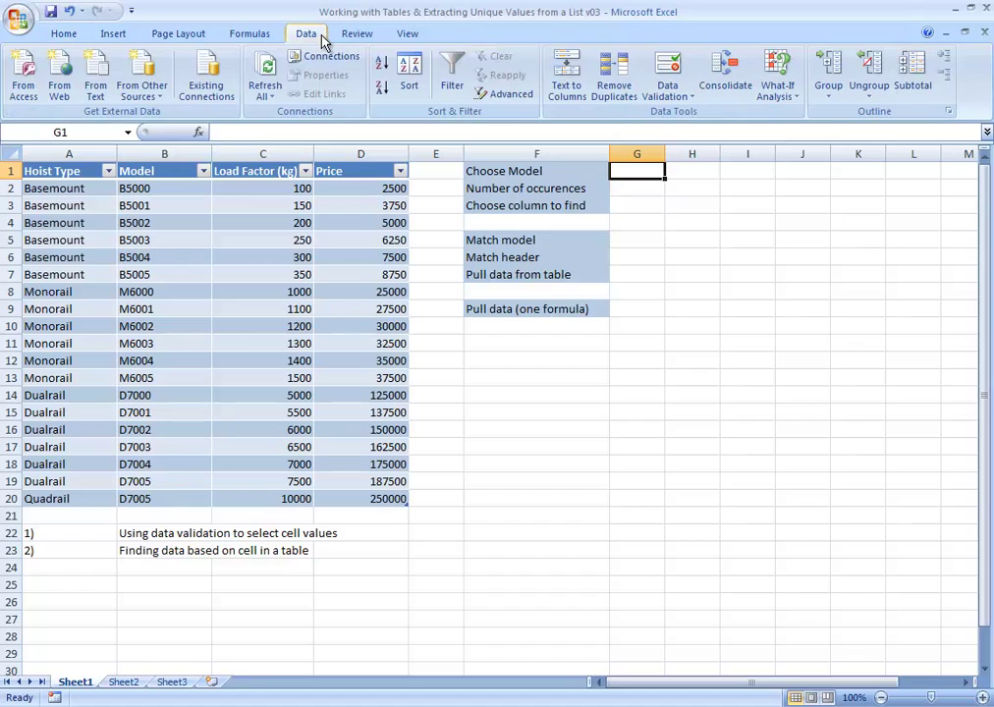
left_click(687, 76)
left_click(551, 336)
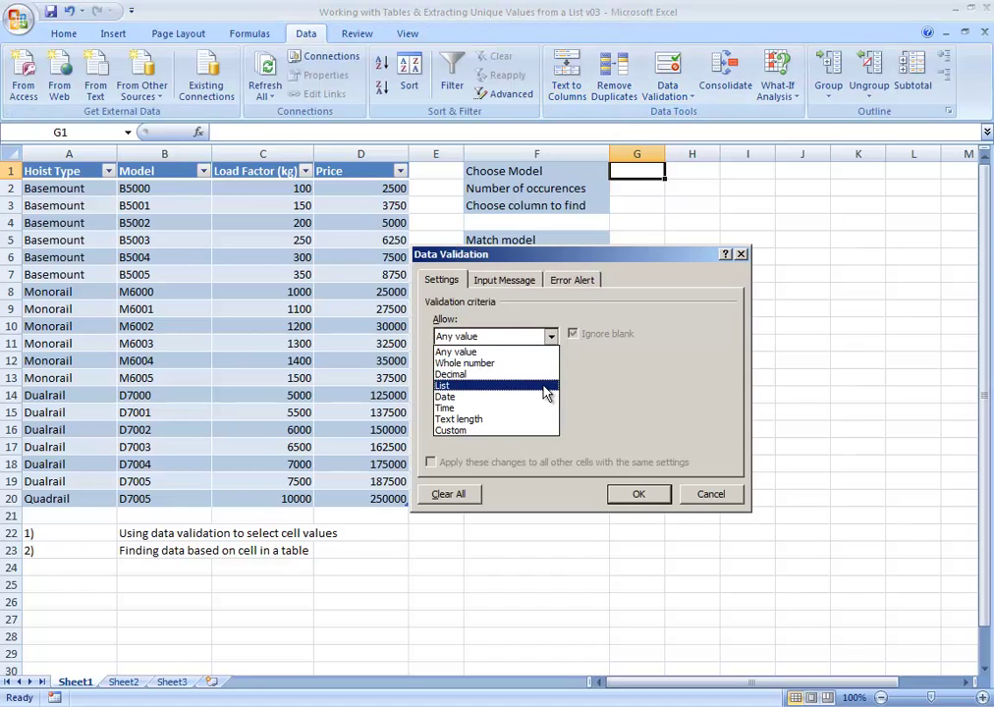
left_click(545, 388)
left_click(529, 410)
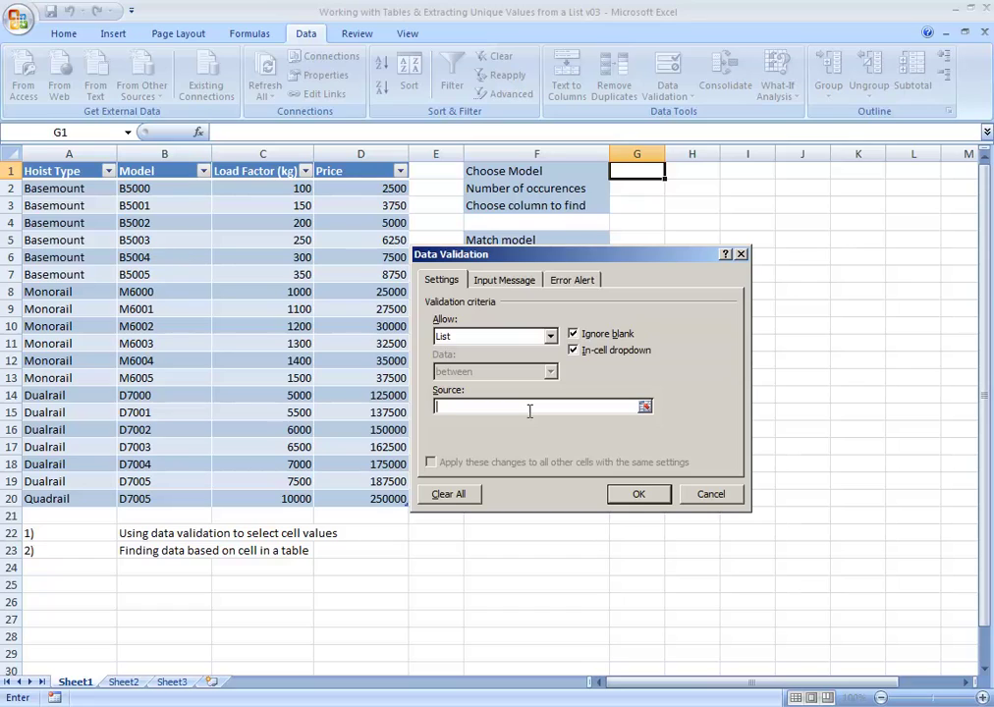
type("=tblhoist[modelo]")
key("BackSpace")
key("BackSpace")
type("]")
left_click(645, 498)
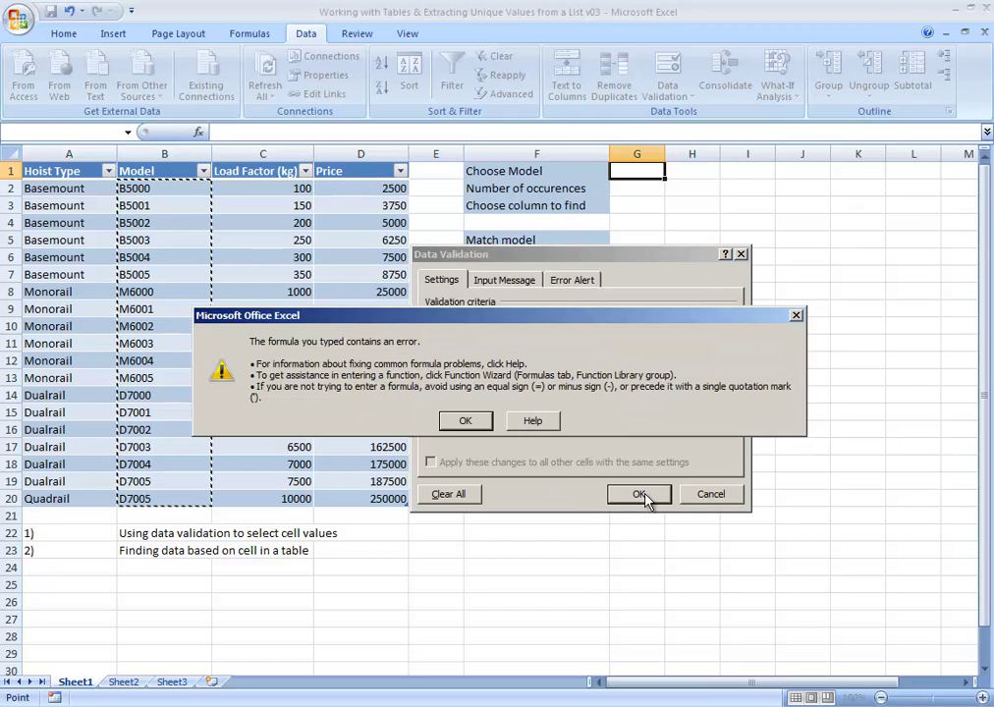
left_click(465, 422)
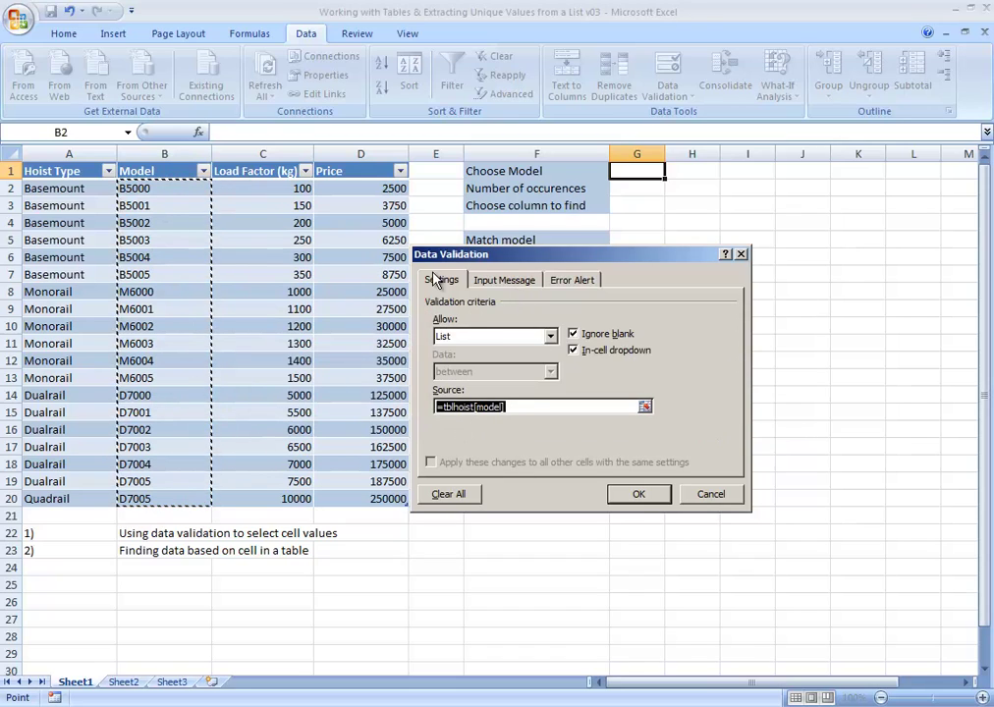
left_click(631, 497)
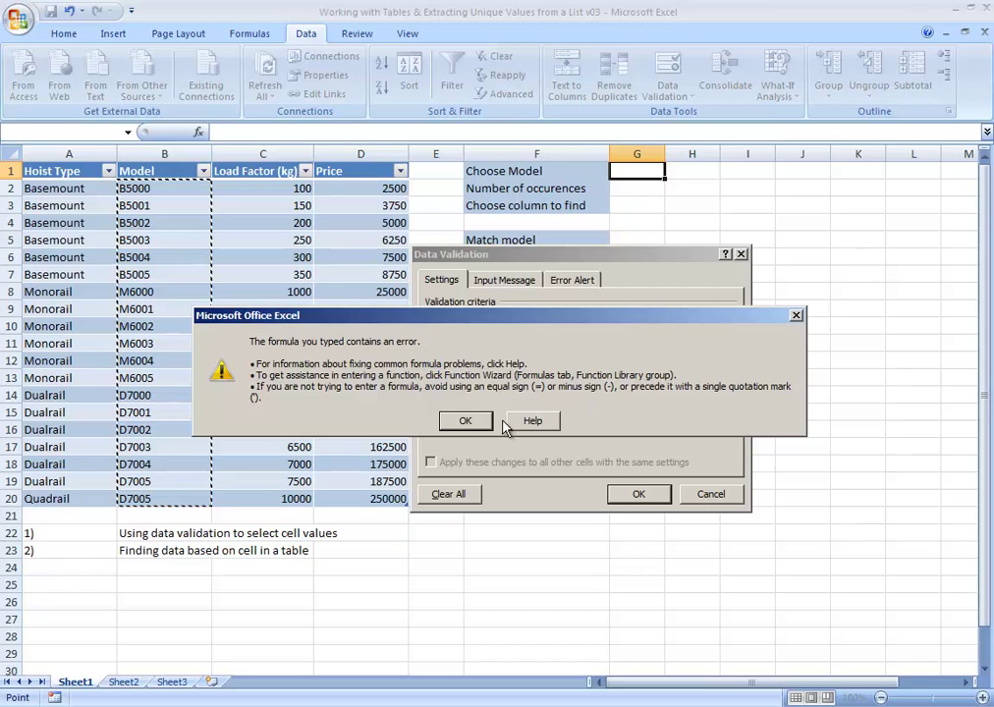
key("Return")
left_click(705, 494)
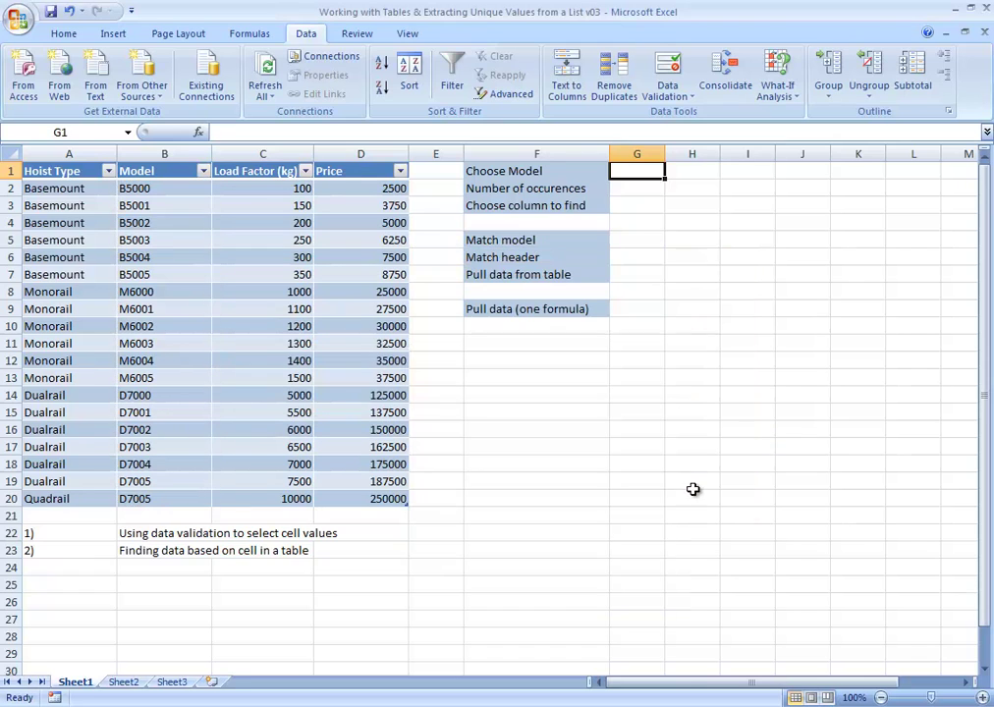
- Define a workbook-level name RgHoistMdl that refers to =TblHoist[Model] and check the range it covers
left_click(253, 37)
left_click(475, 80)
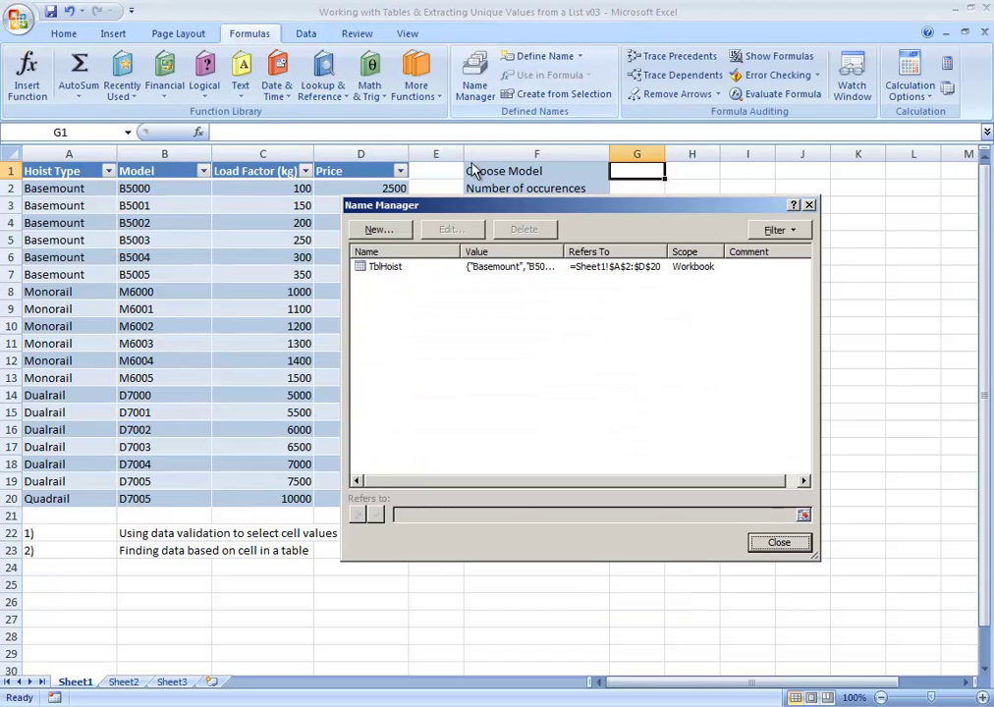
left_click(379, 230)
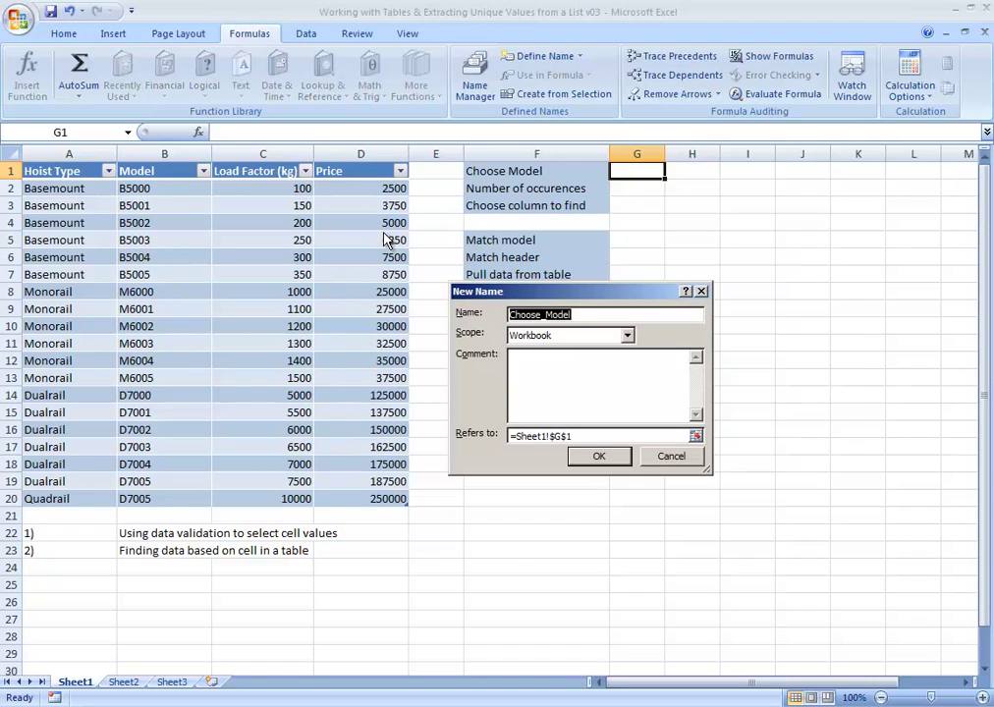
type("R")
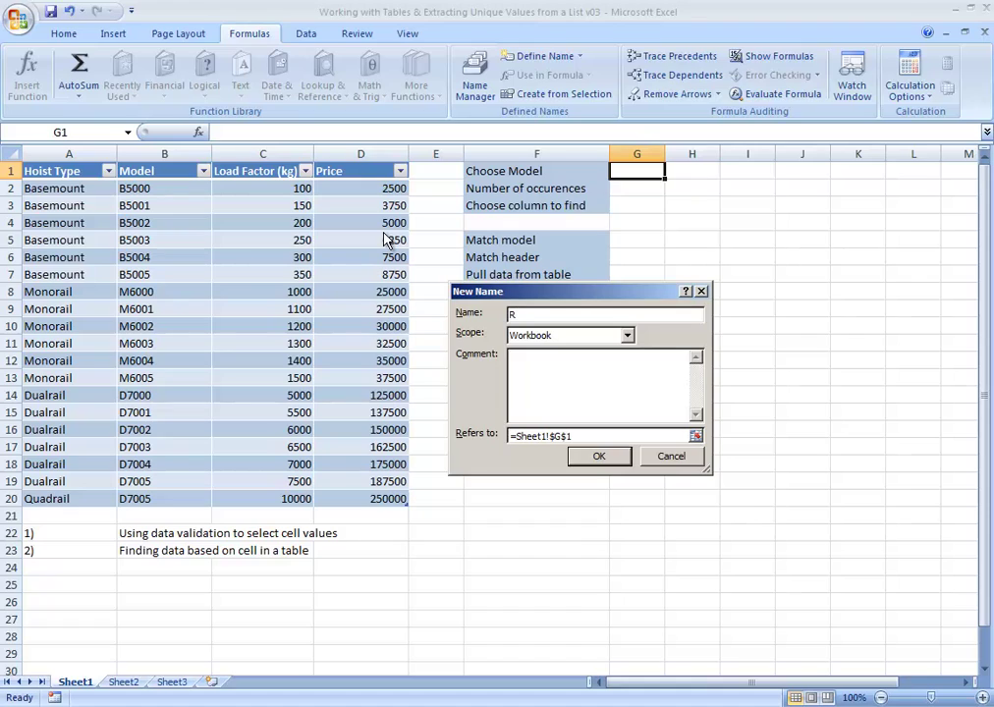
type("gHoistMdl")
left_click(593, 437)
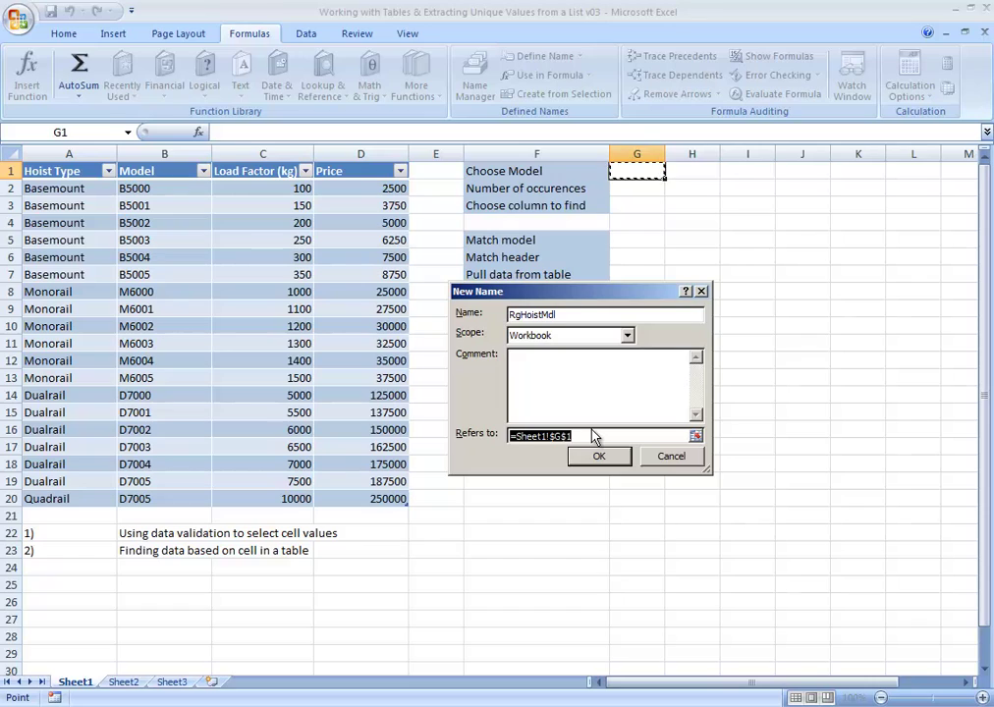
type("=")
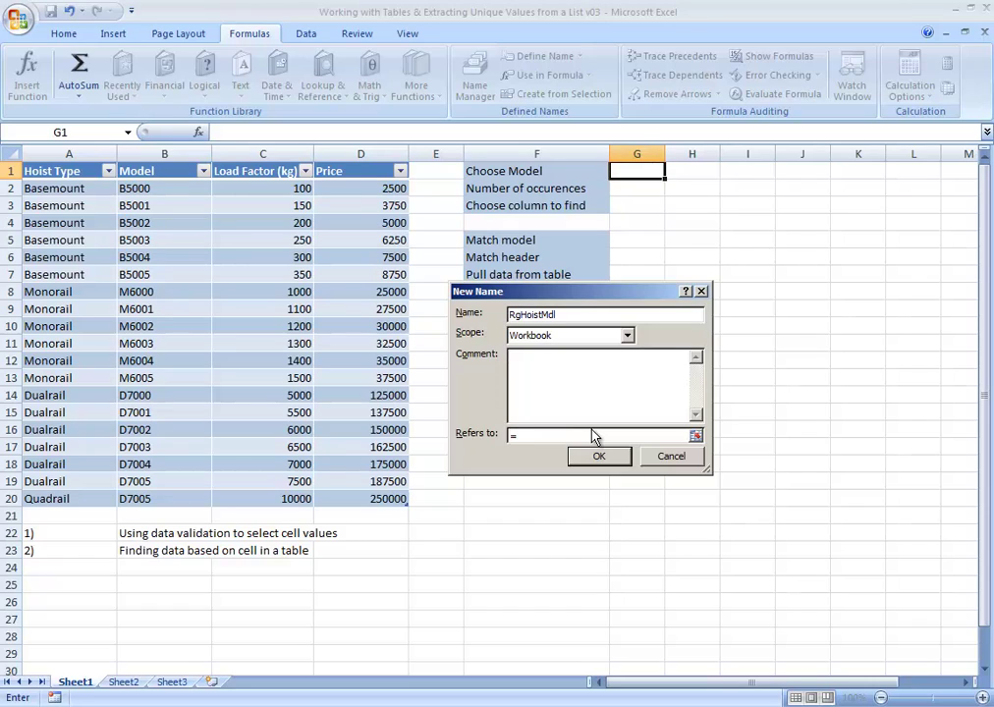
type("tblhoist[model]")
left_click(600, 458)
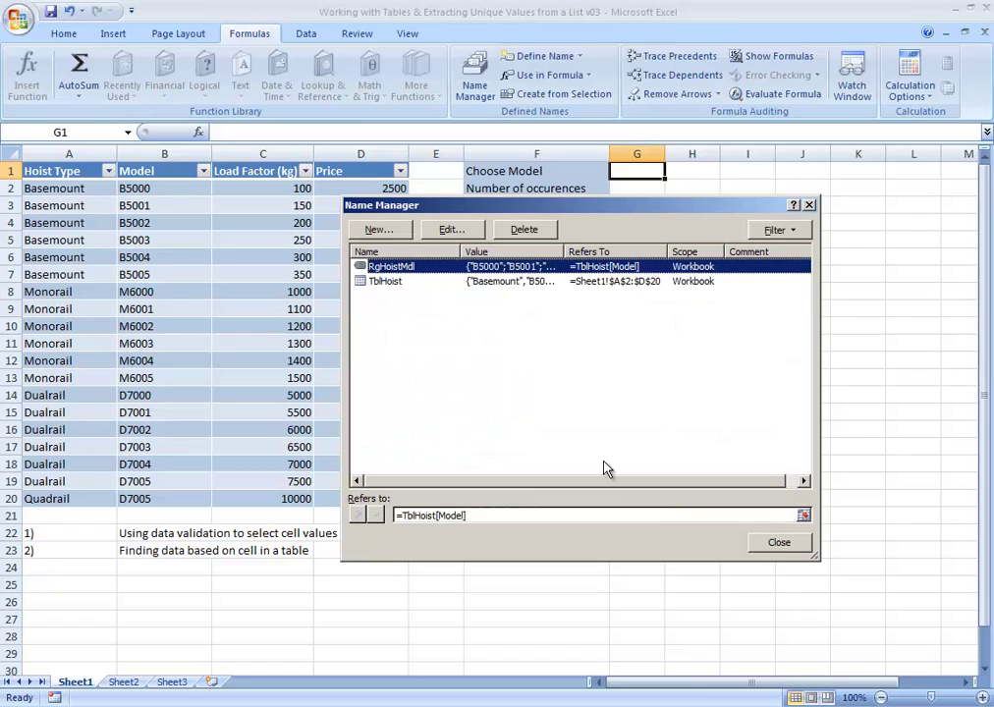
left_click(481, 515)
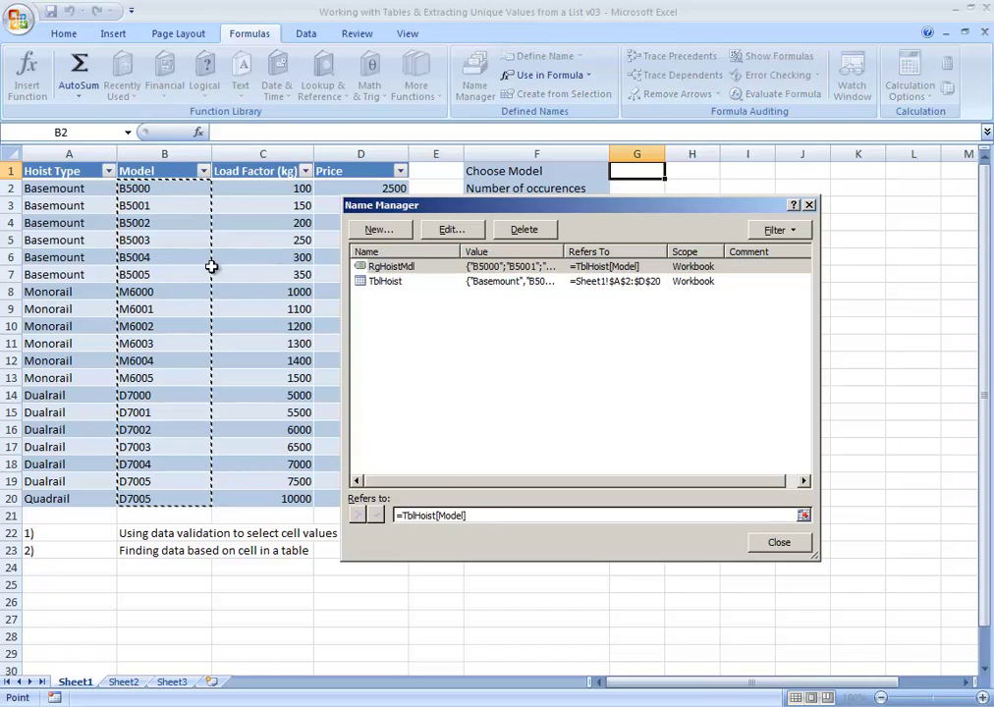
left_click(777, 543)
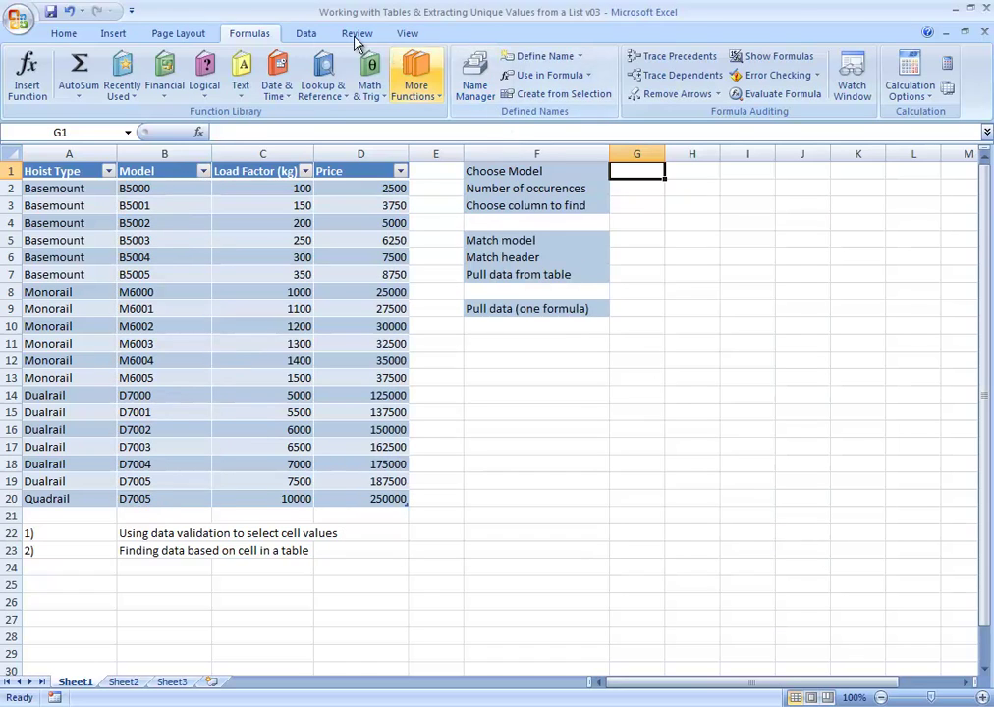
- Apply a List data validation to cell G1 with the named range =rgHoistmdl as its source
left_click(305, 33)
left_click(667, 69)
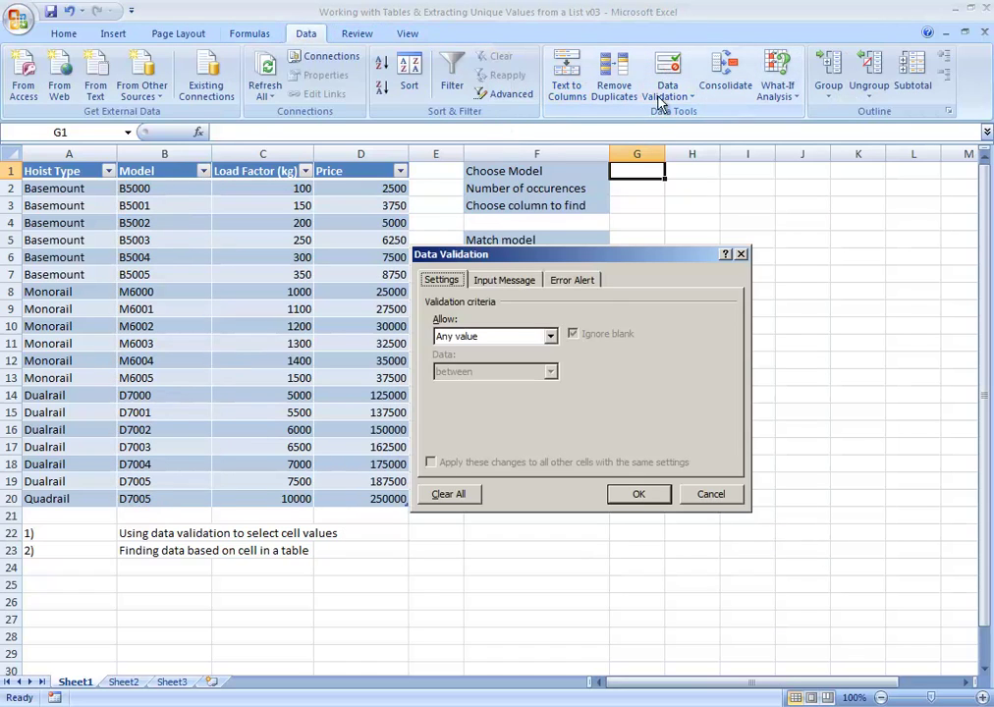
left_click(550, 336)
left_click(501, 384)
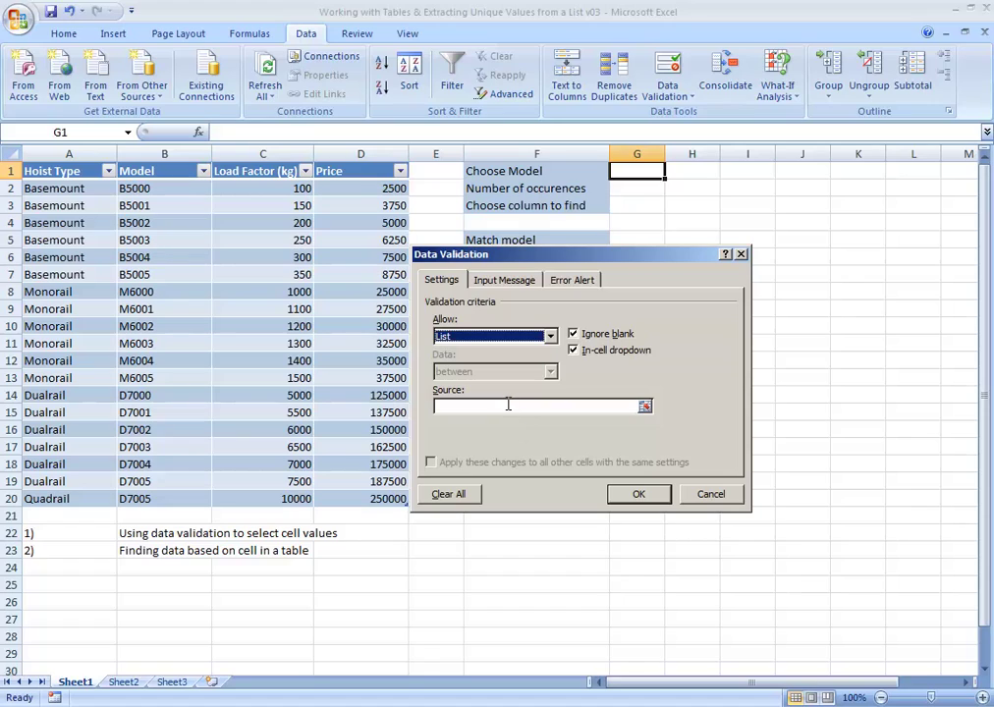
left_click(507, 405)
type("=r")
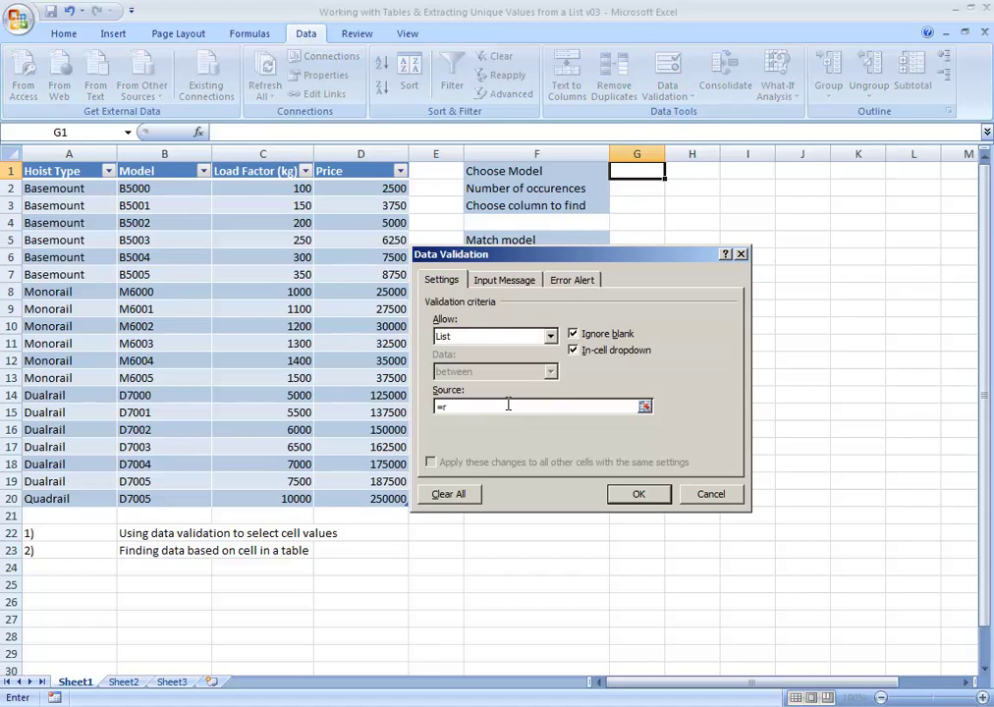
type("gHoistmdl")
left_click(640, 495)
- Try the drop-down list in cell G1 by choosing model B5000 and then D7005
left_click(672, 172)
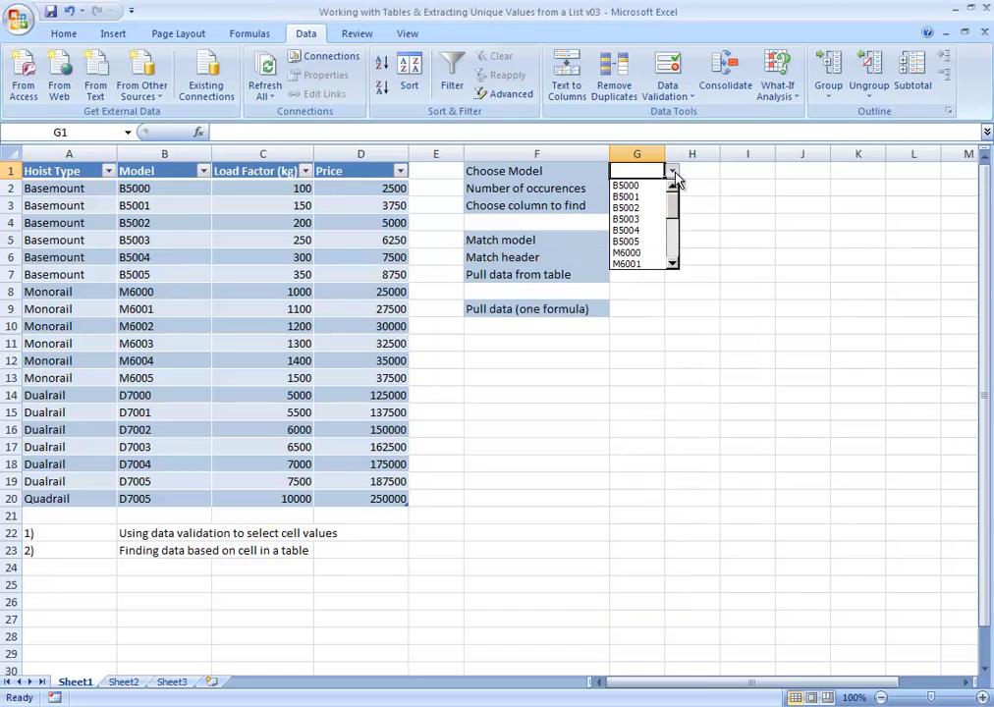
mouse_move(676, 206)
left_mouse_down()
mouse_move(672, 260)
mouse_move(675, 187)
left_mouse_up()
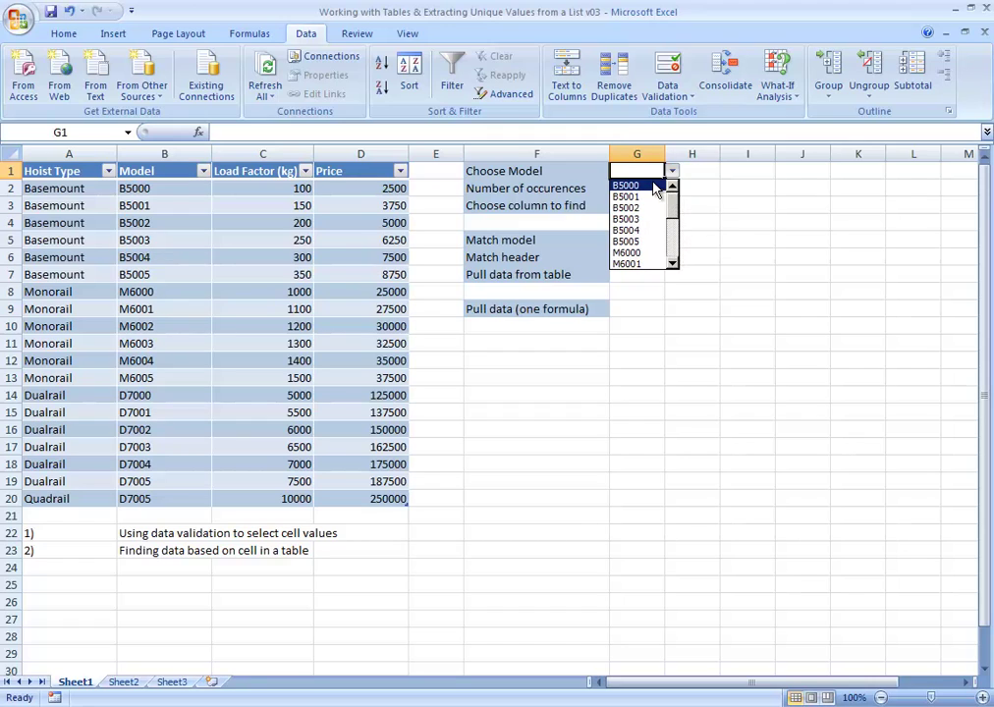
left_click(650, 184)
left_click(671, 177)
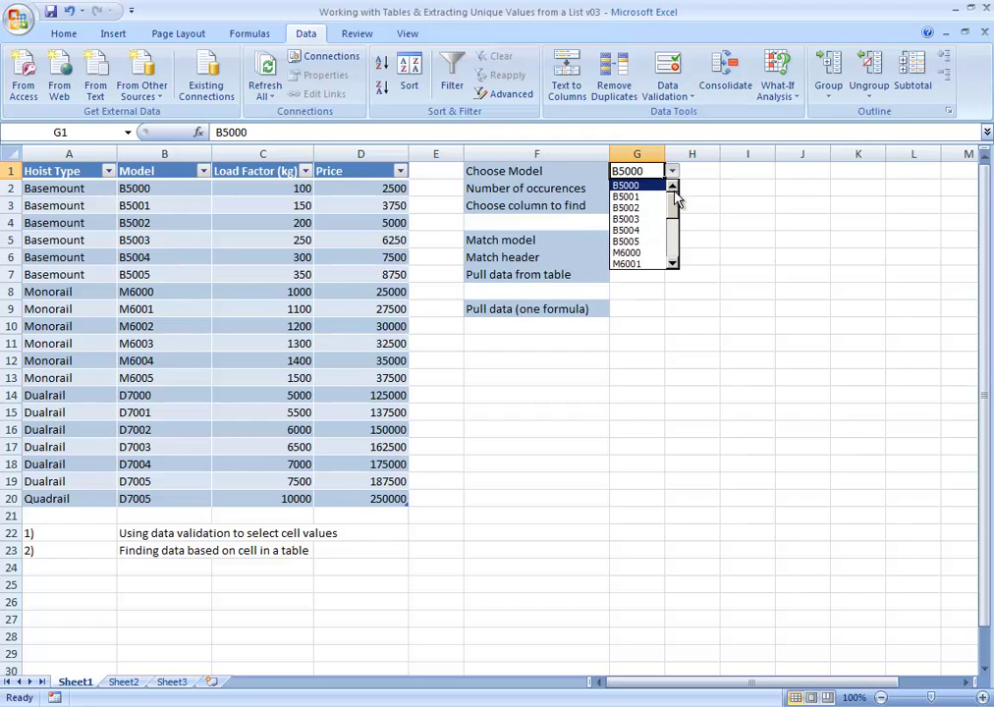
left_click_drag(676, 199, 676, 258)
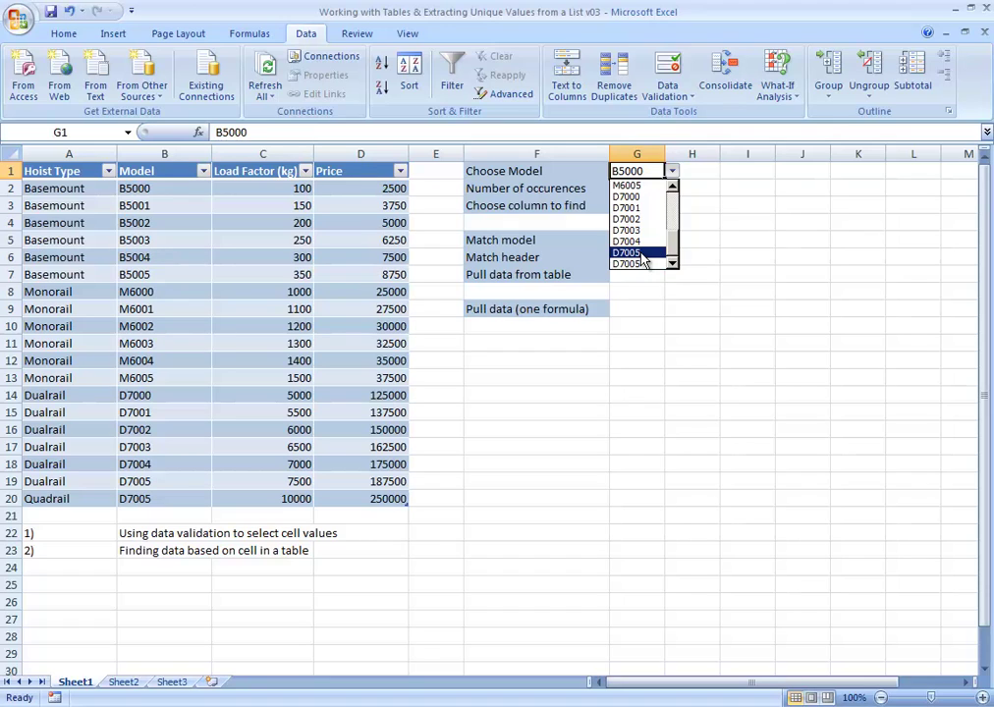
left_click(640, 253)
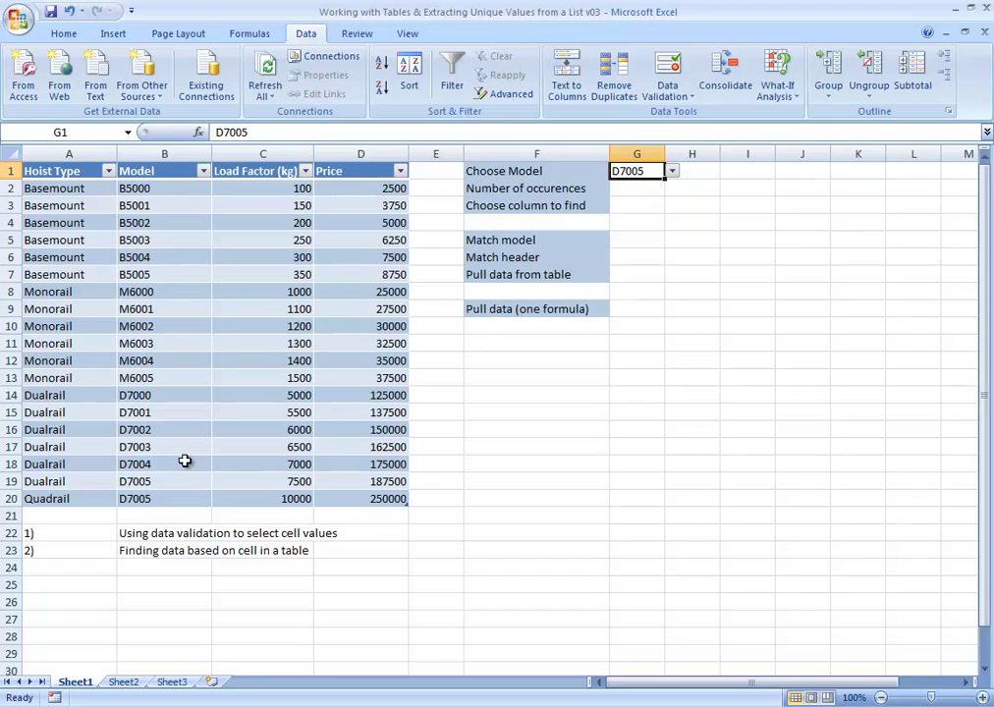
- Locate D7005 in the table's Model column and set the chosen model in G1 back to B5000
left_click(197, 481)
left_click(653, 172)
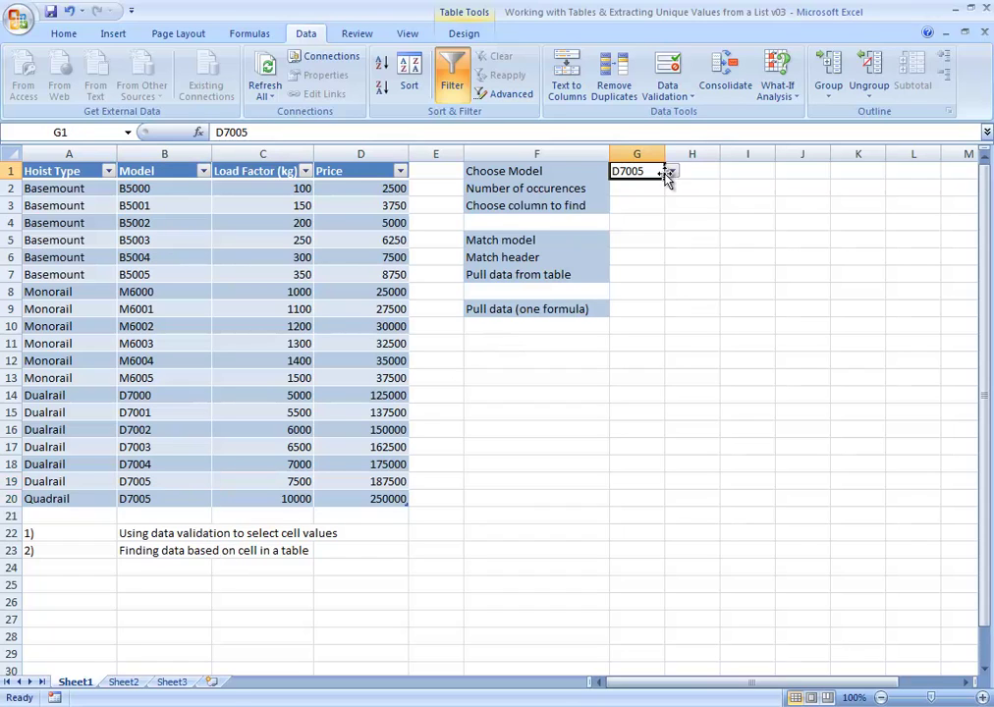
left_click(671, 170)
scroll(668, 190, "up", 5)
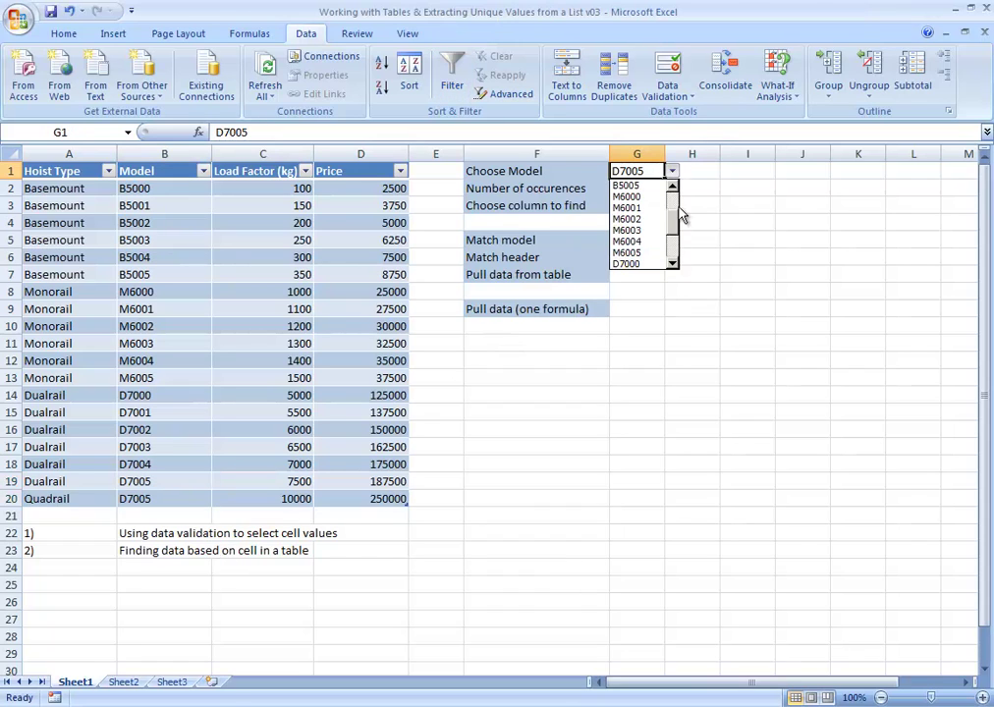
left_click(628, 186)
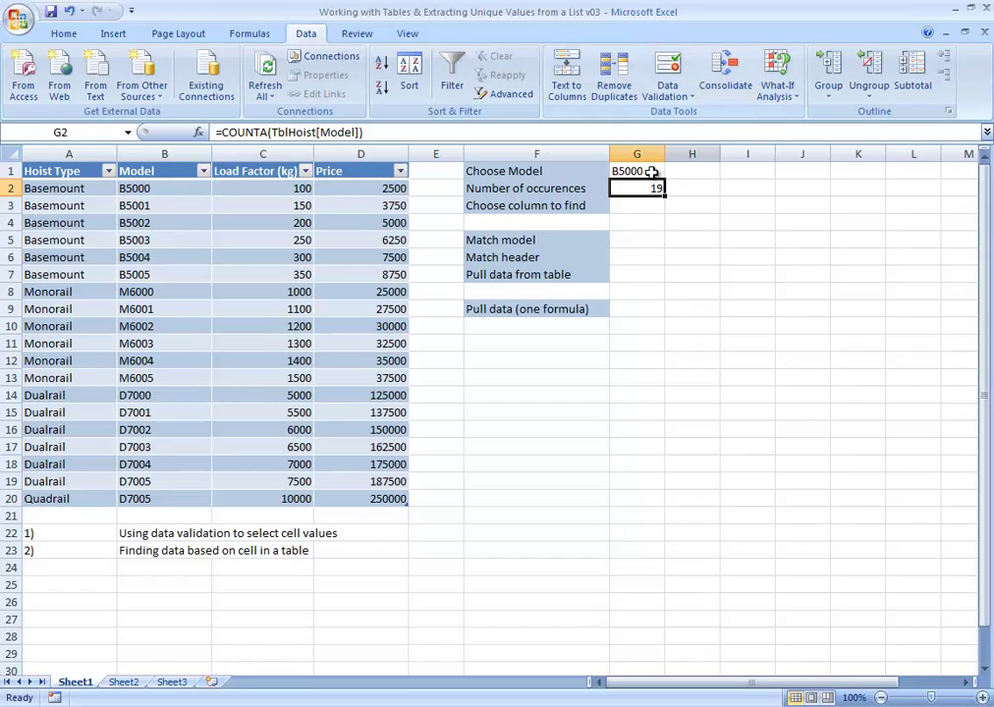
- Enter the formula =COUNTIF(TblHoist[Model],G1) in cell G2 beside Number of occurences
type("=countif")
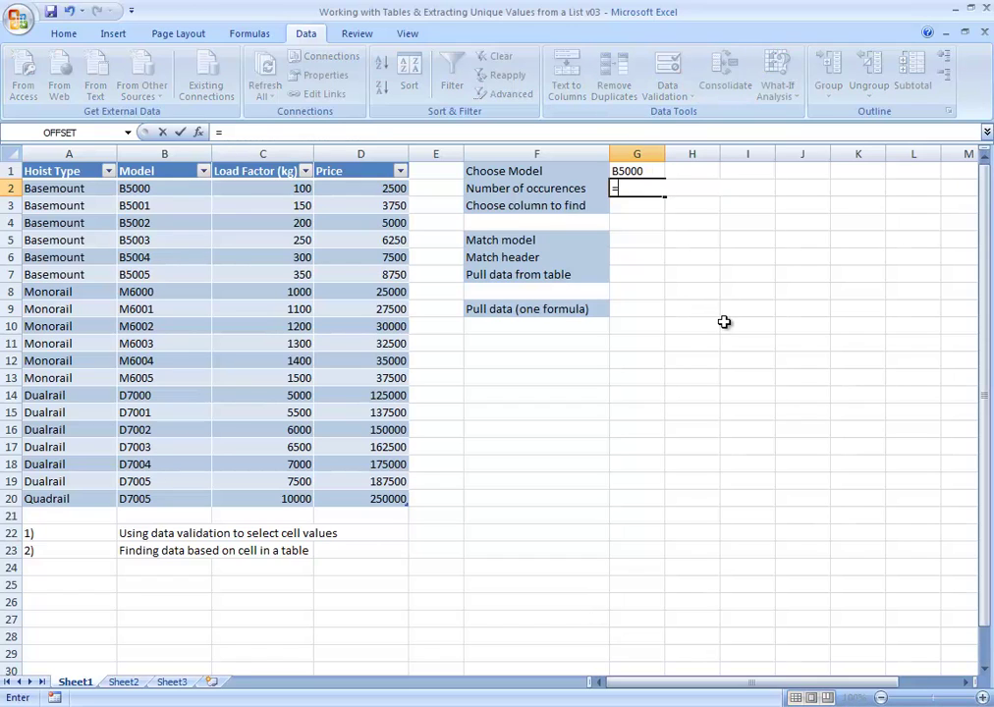
type("(")
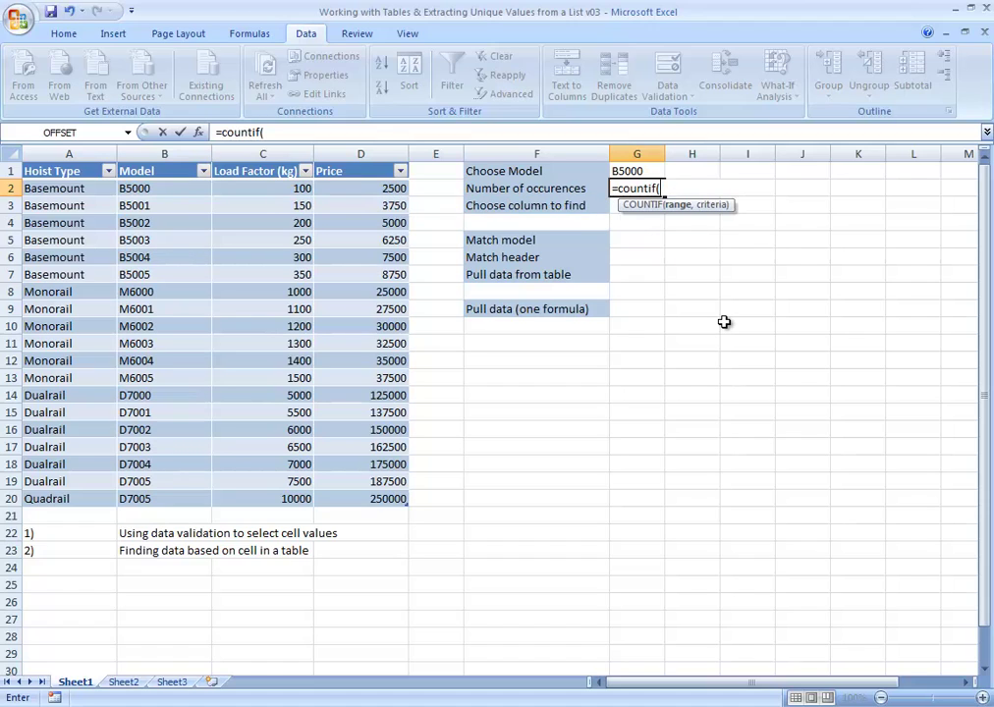
type("hoist[t")
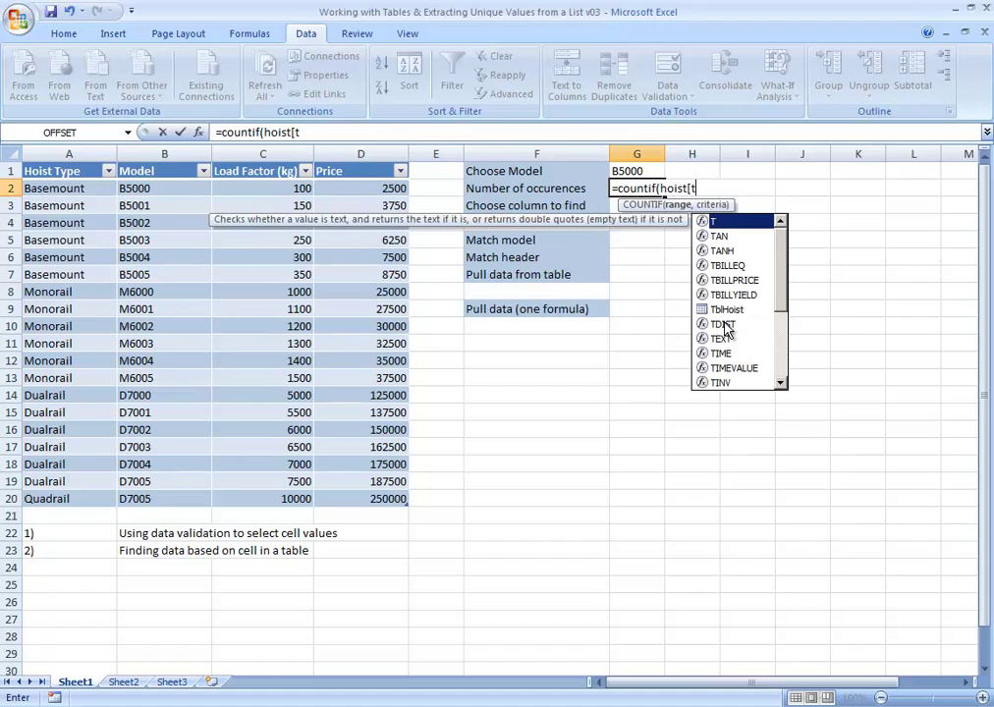
key("BackSpace")
key("BackSpace")
key("BackSpace")
key("BackSpace")
key("BackSpace")
key("BackSpace")
key("BackSpace")
type("tbl")
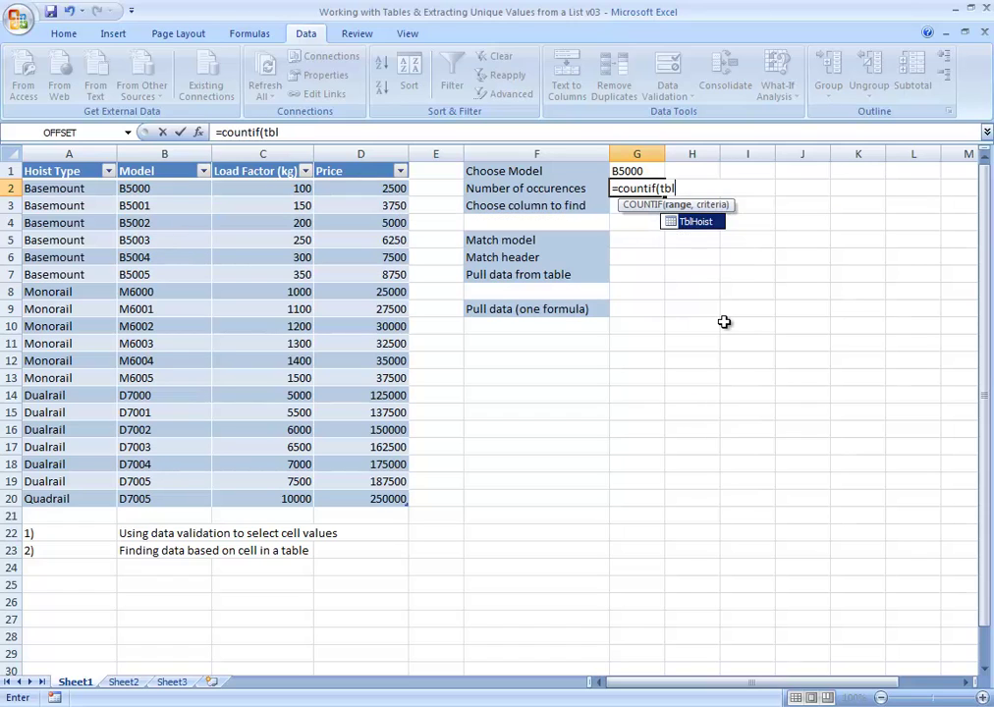
type("hoist")
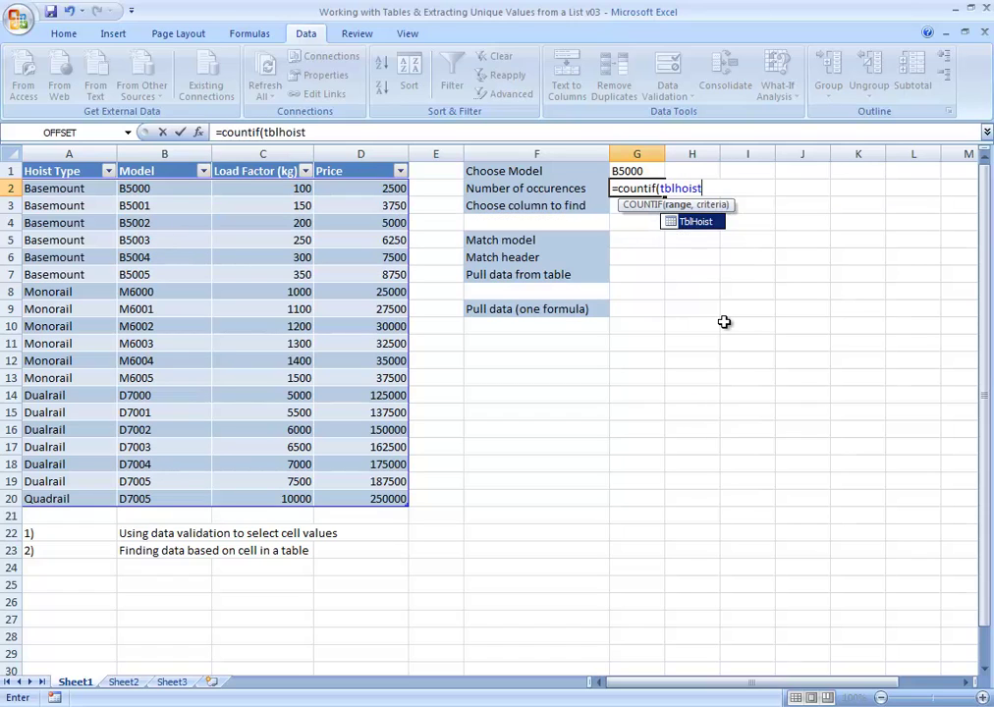
type("[model")
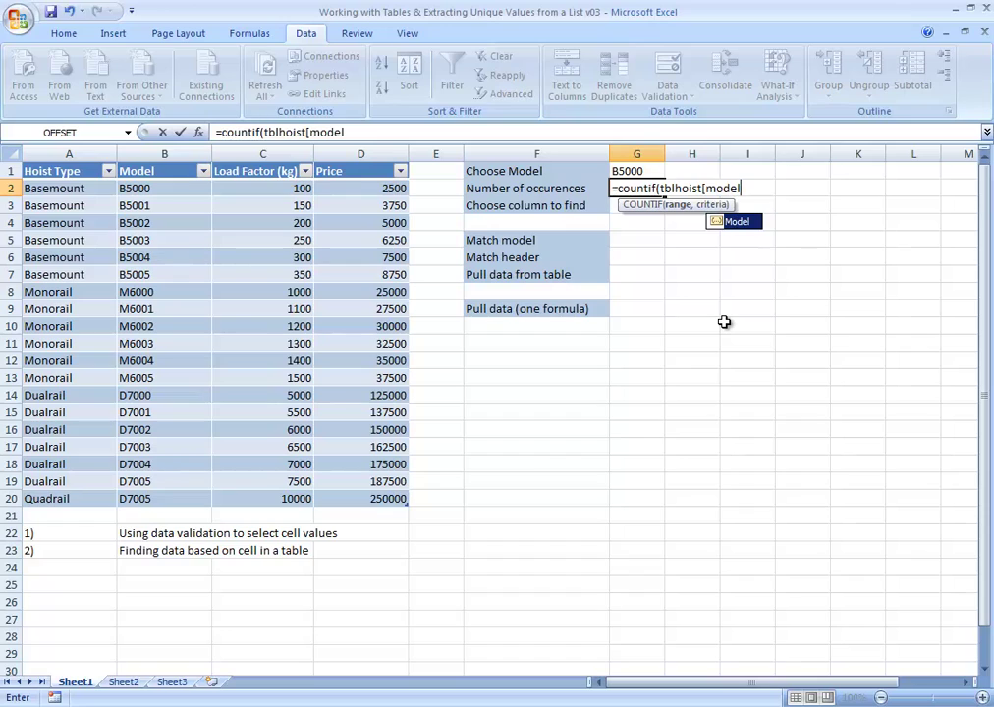
type("],")
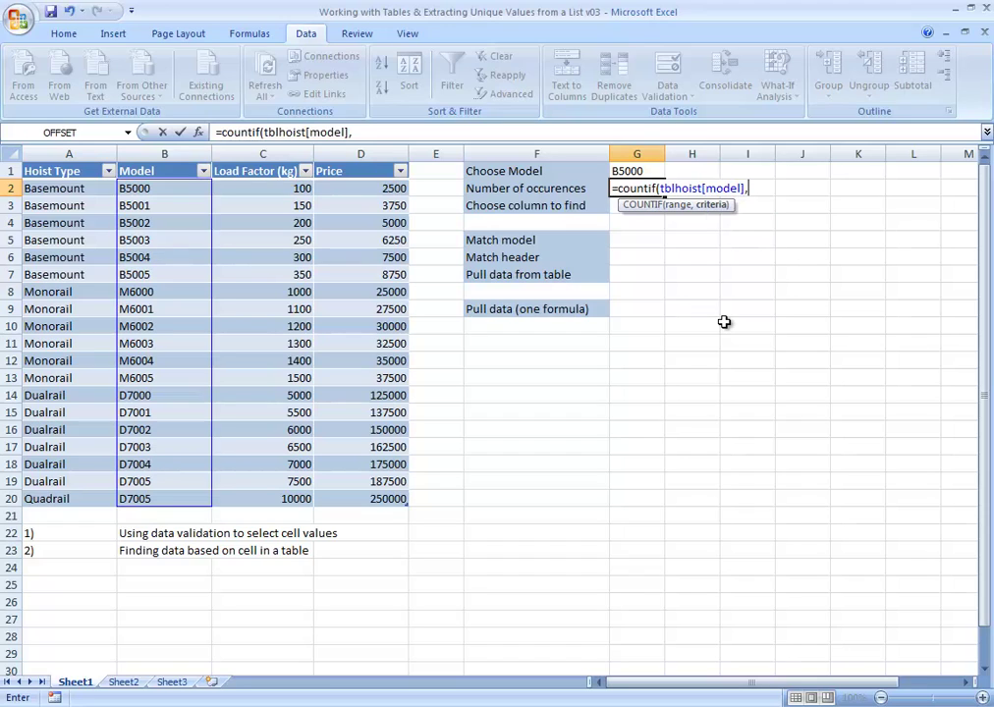
left_click(639, 172)
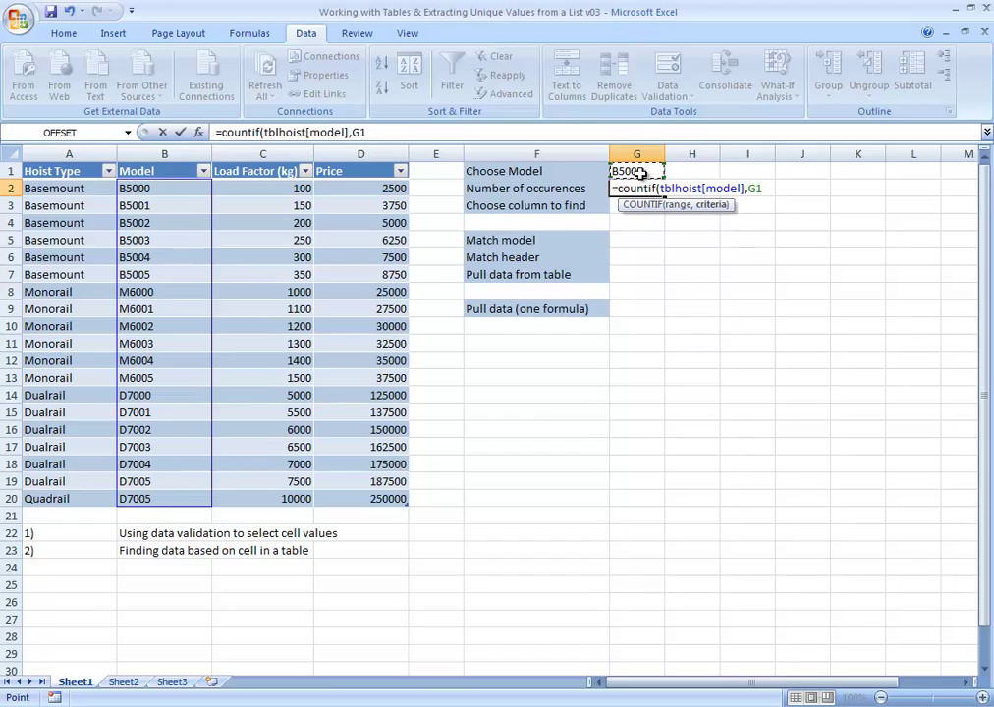
type(")")
key("Return")
key("Up")
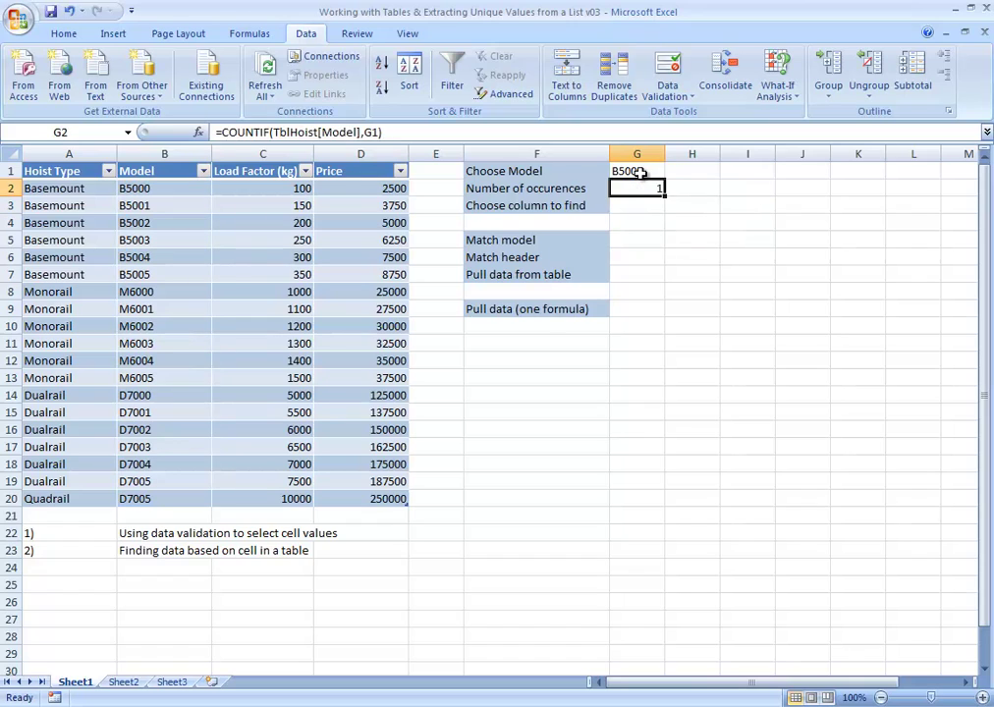
- Test the occurrence count by choosing D7005 in G1, and return the choice to B5000
left_click(639, 172)
left_click(671, 171)
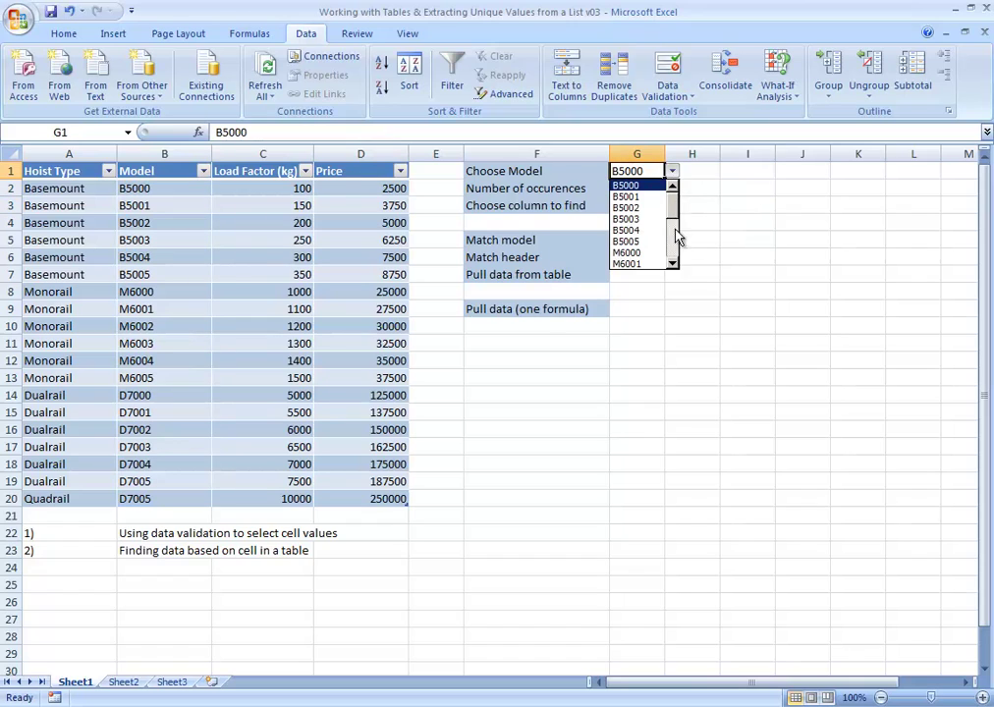
scroll(675, 235, "down", 3)
left_click(656, 263)
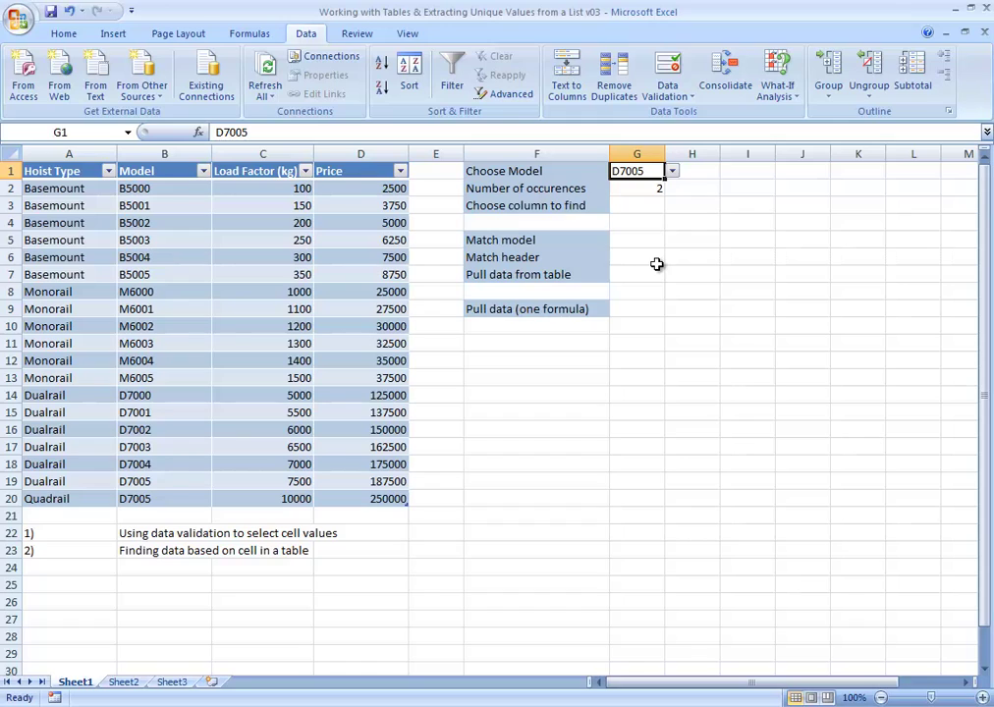
left_click(672, 173)
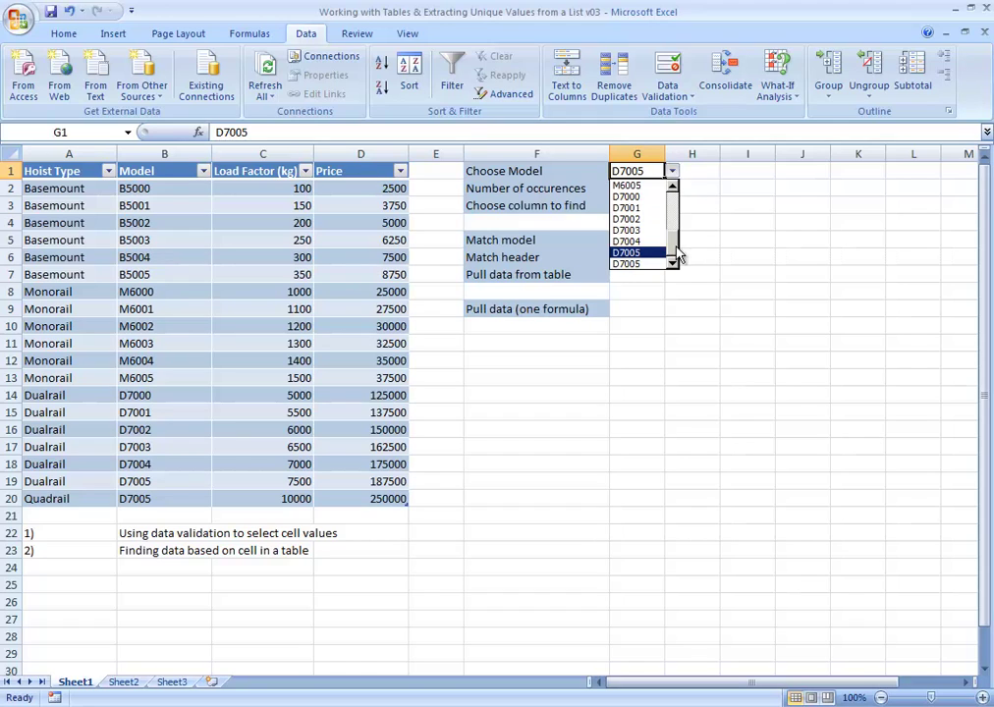
scroll(676, 235, "up", 5)
left_click(648, 185)
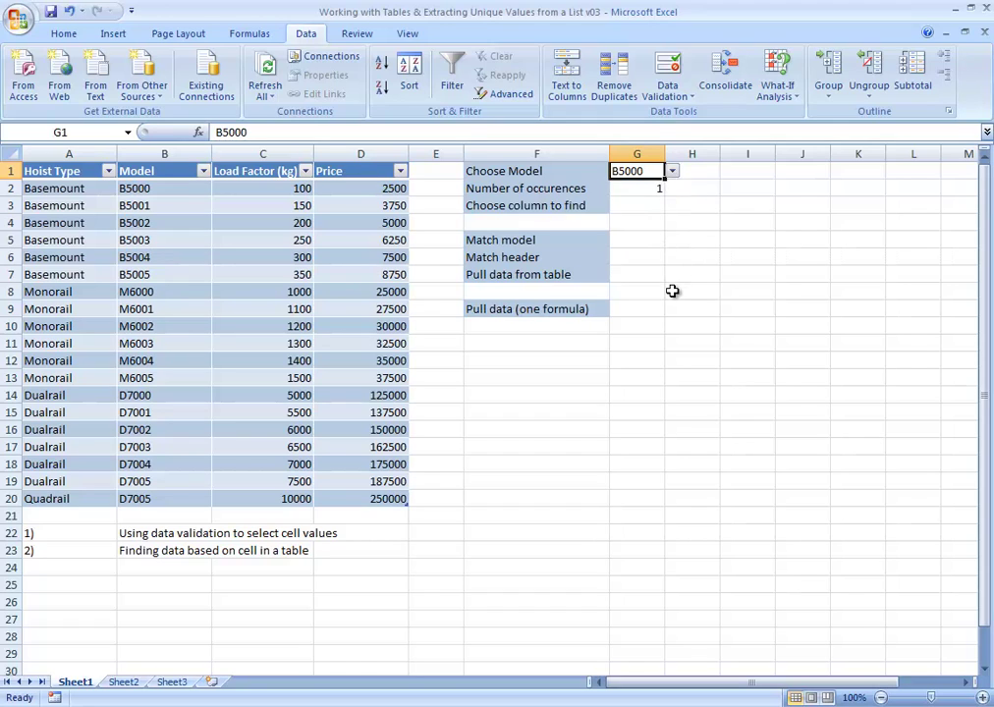
- Examine how the Model entries line up with the Load Factor and Price columns in the hoist table
key("Left")
key("Left")
key("Left")
key("Left")
key("Left")
key("Down")
key("Down")
key("Down")
key("Down")
key("Down")
key("Down")
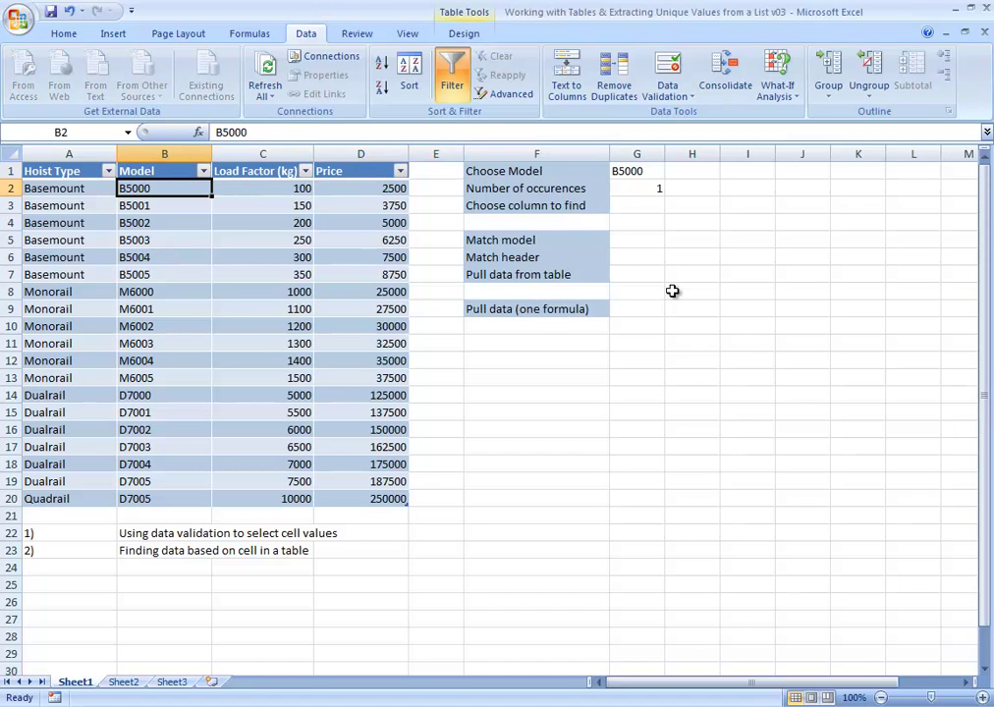
key("Up")
key("Up")
key("Up")
key("Up")
key("Up")
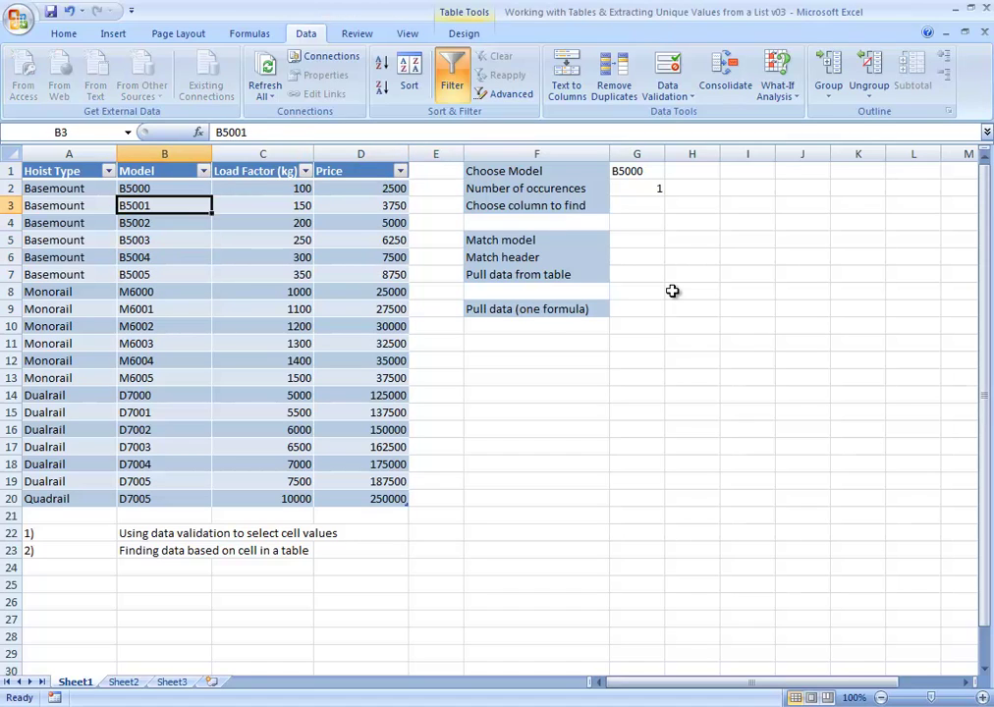
key("Right")
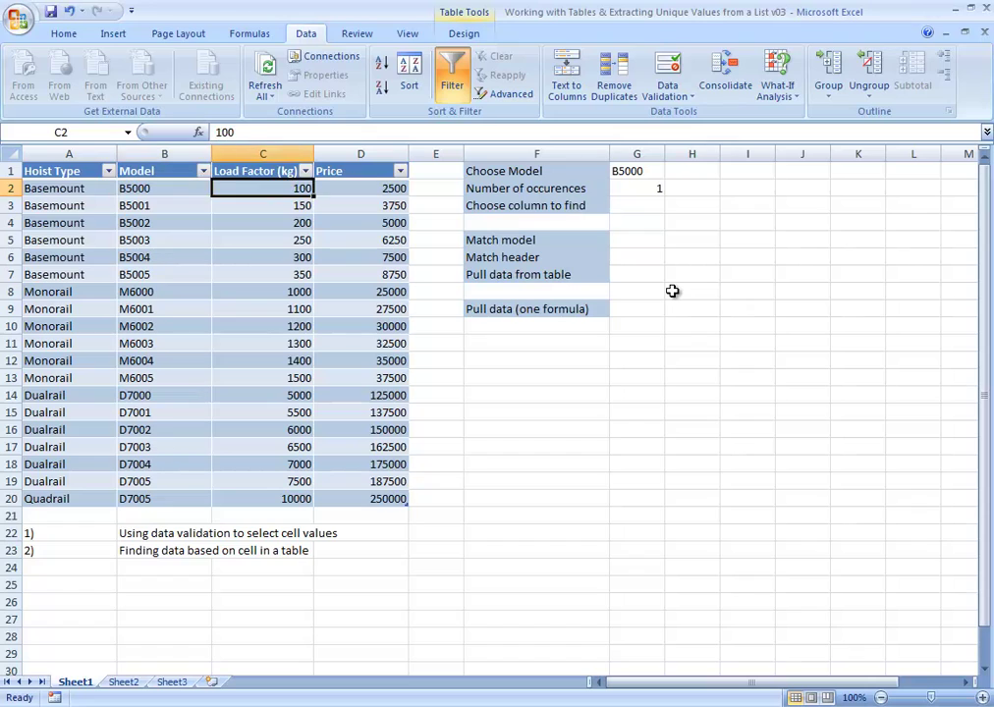
key("Left")
key("Up")
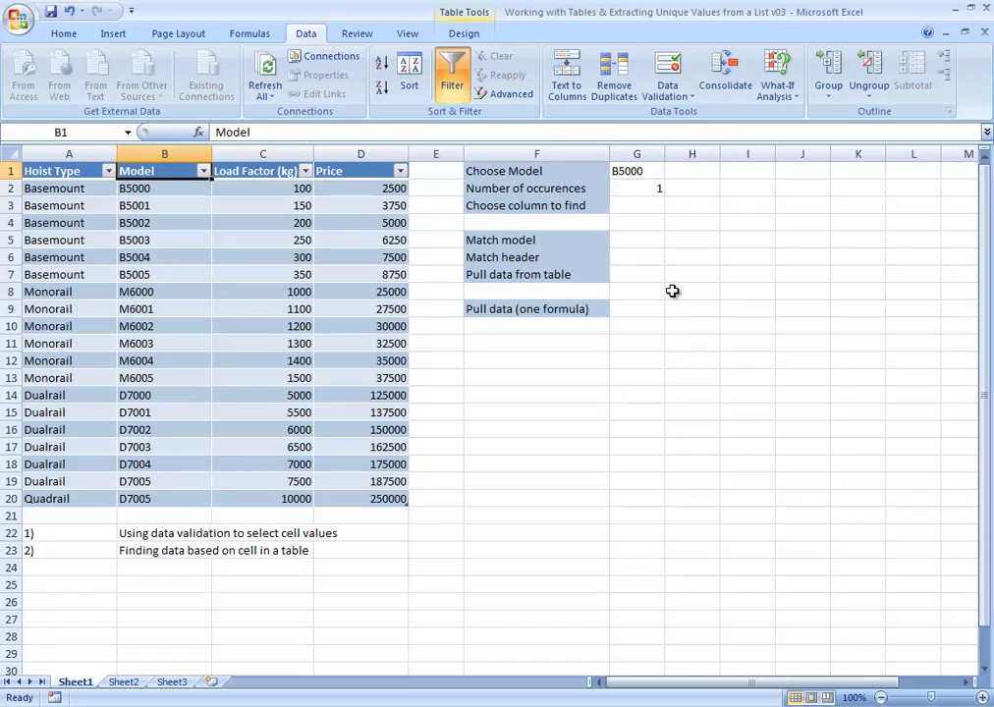
key("Right")
key("Down")
key("Right")
key("Down")
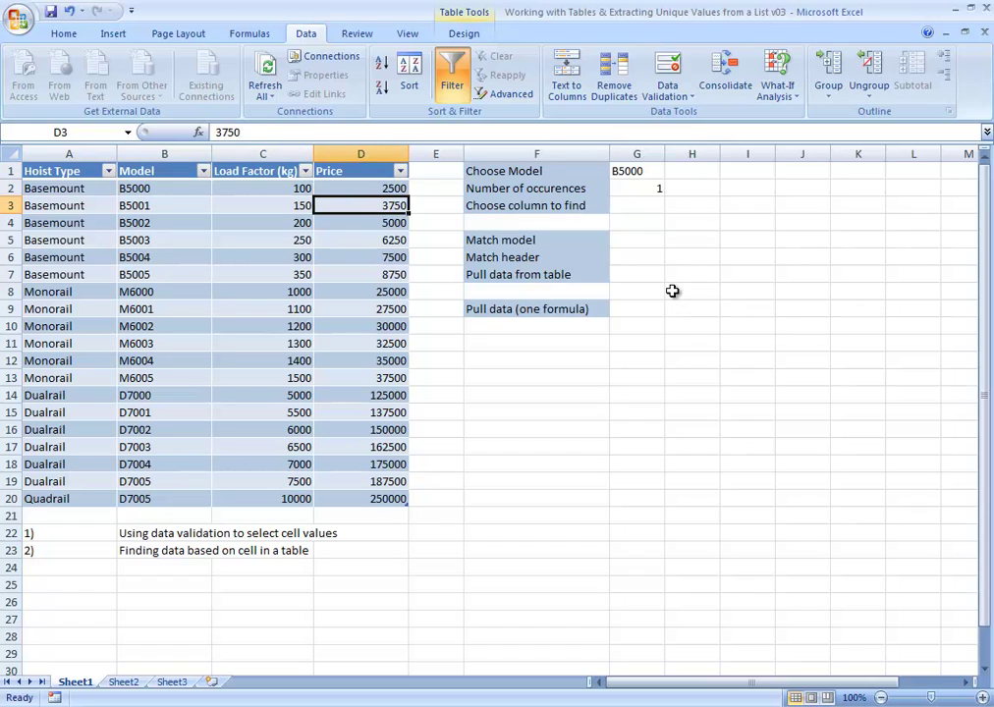
key("Left")
key("Up")
key("Right")
key("Right")
key("Down")
key("Right")
key("Right")
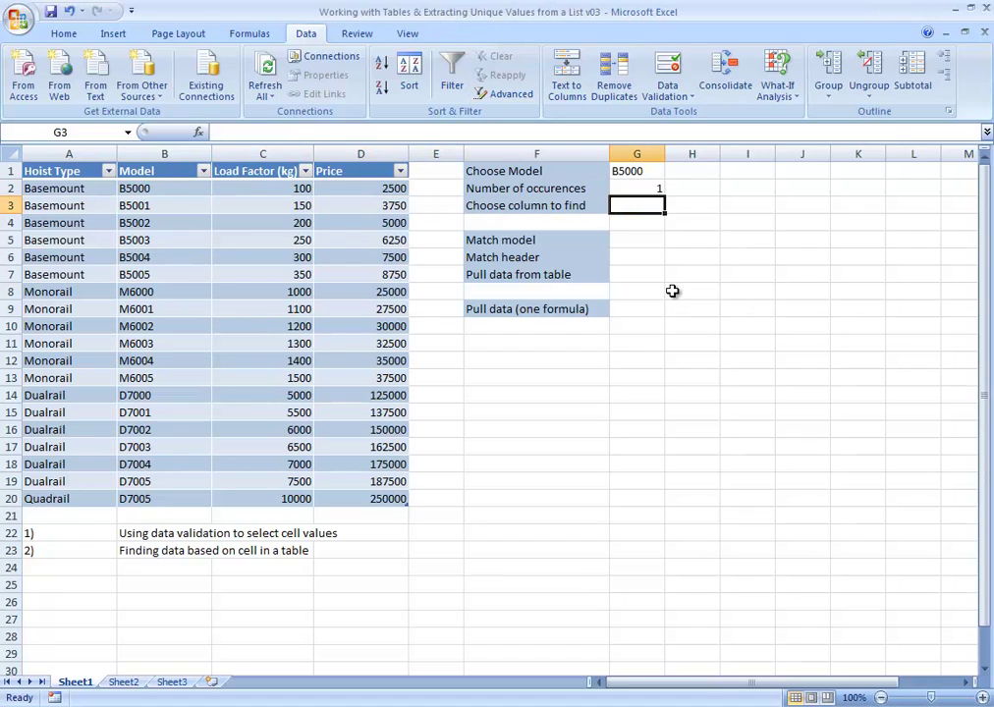
- Review the table's header row A1:D1 and the chosen model in cell G1
key("ctrl+Home")
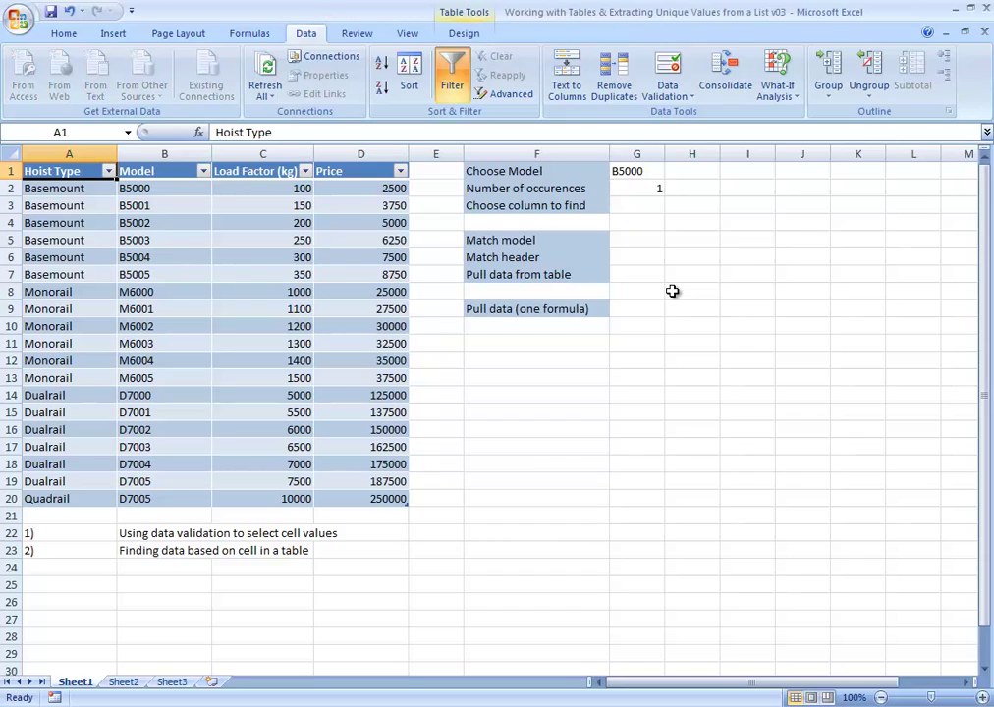
key("ctrl+shift+Right")
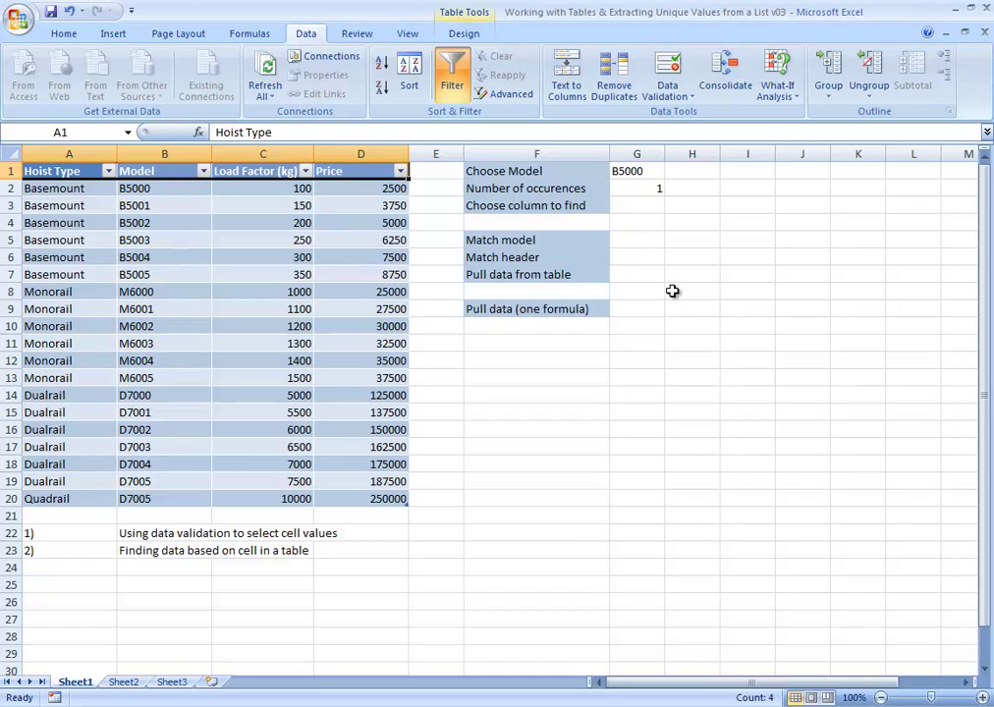
left_click(639, 170)
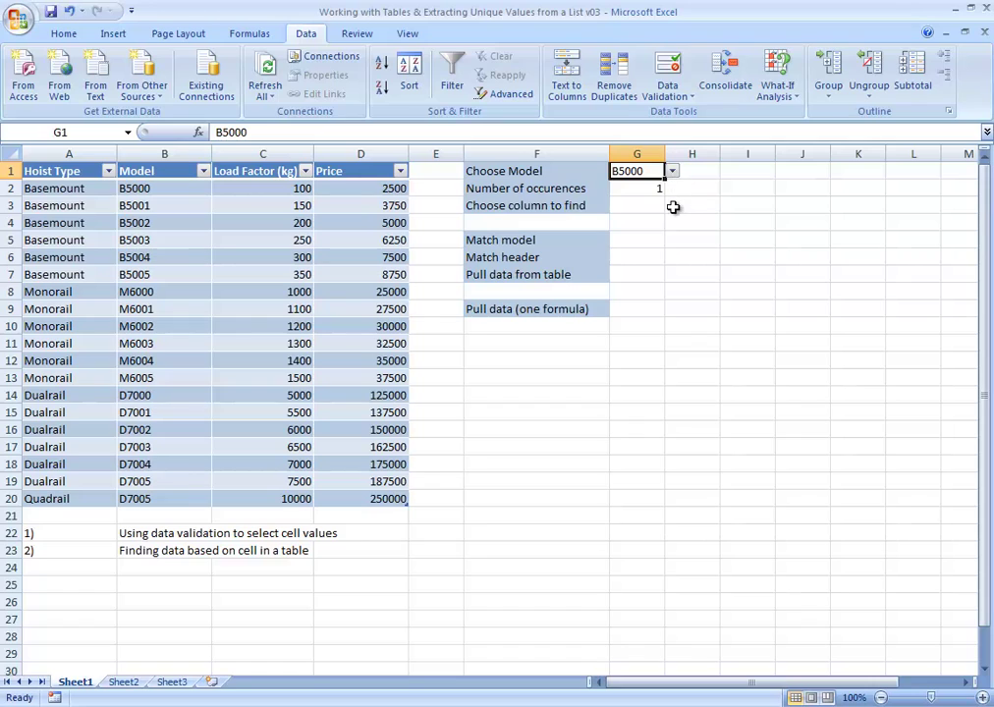
- Start a new workbook-scope defined name called RgHoistHdr and select its reference for replacement
left_click(649, 210)
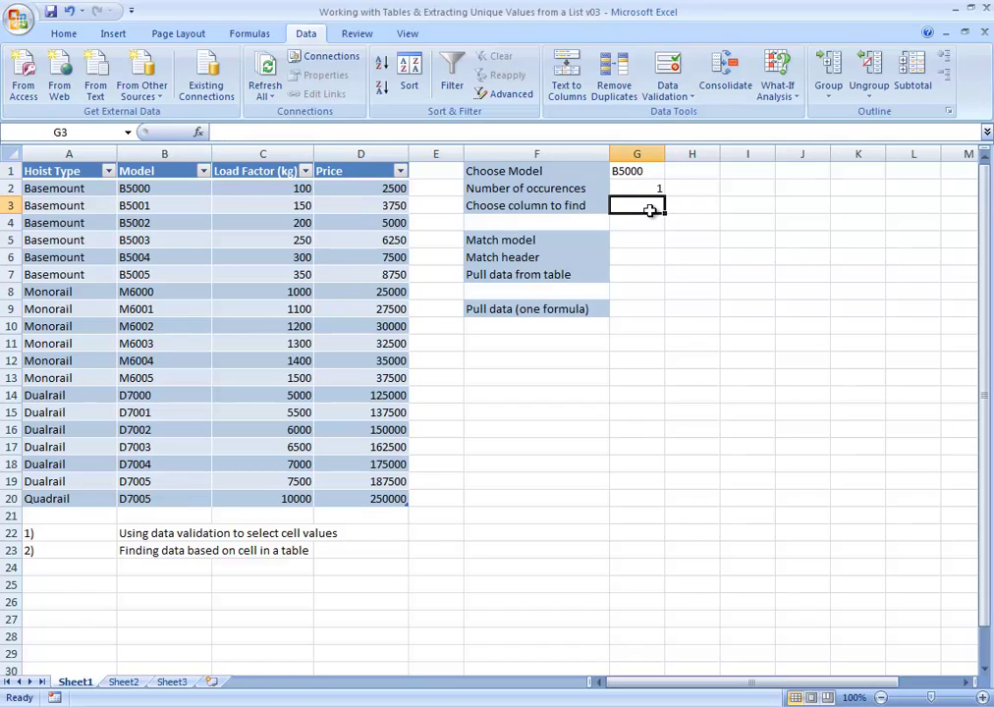
left_click(257, 37)
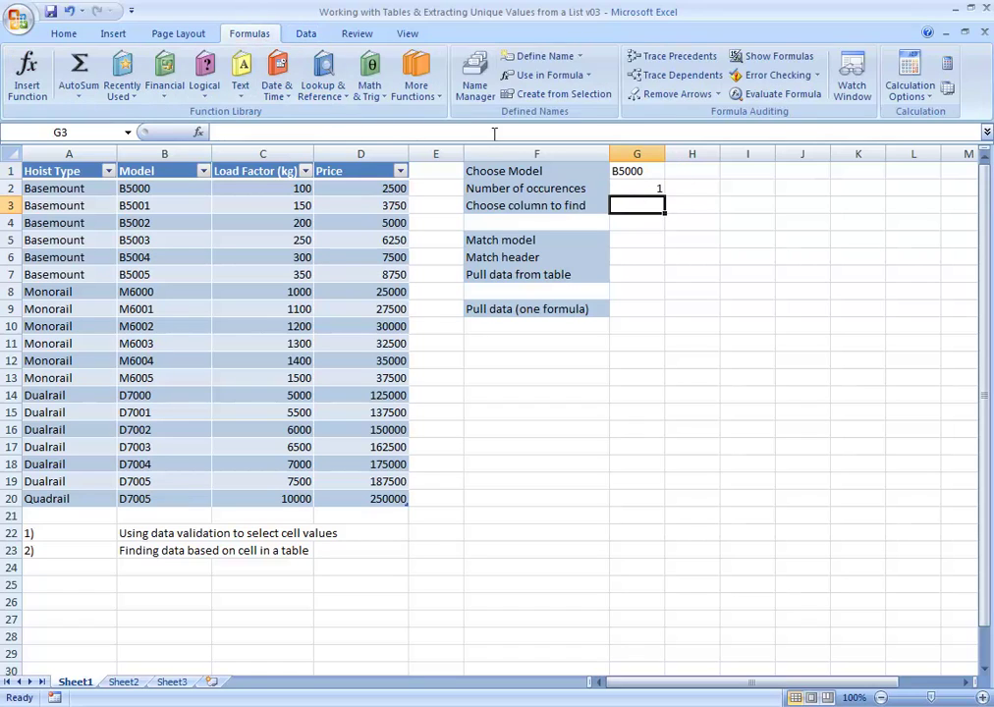
left_click(478, 81)
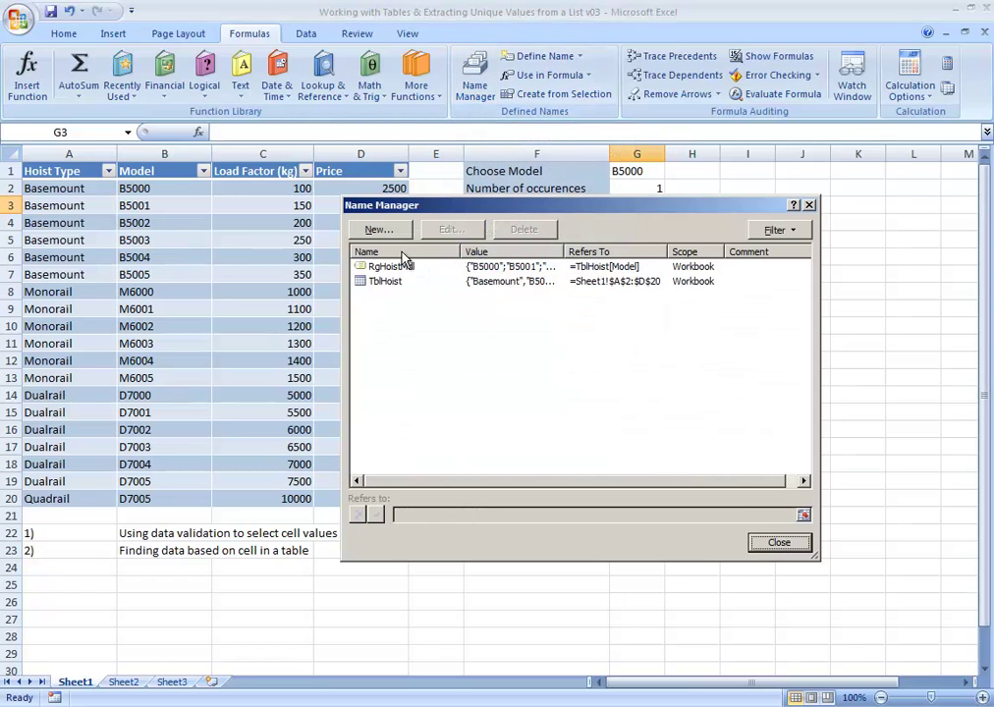
left_click(377, 230)
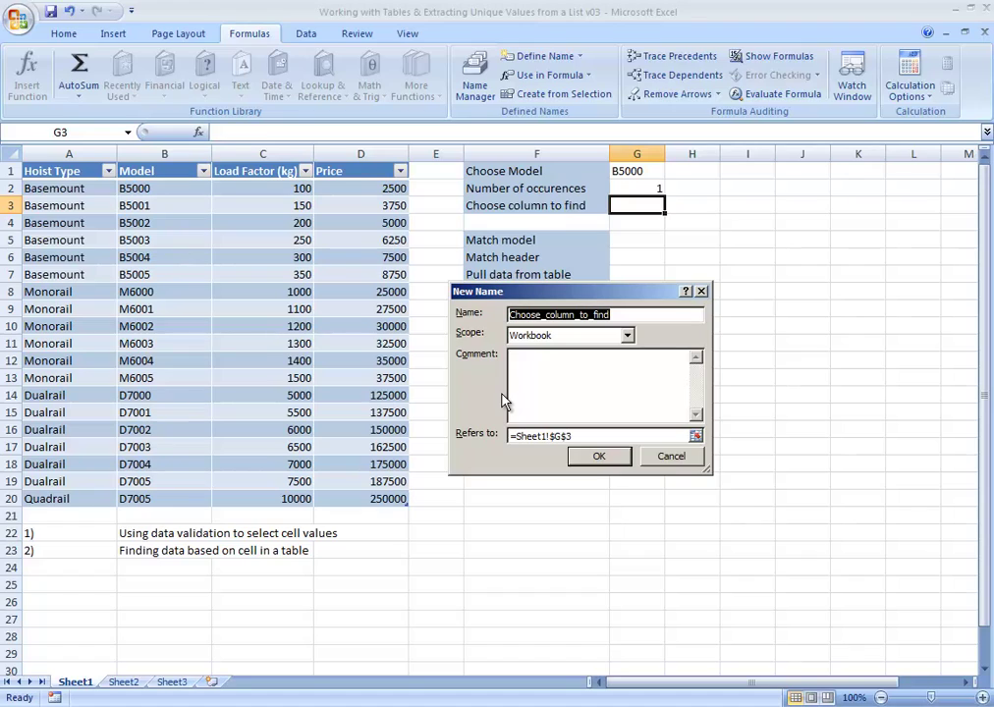
type("RgHoistH")
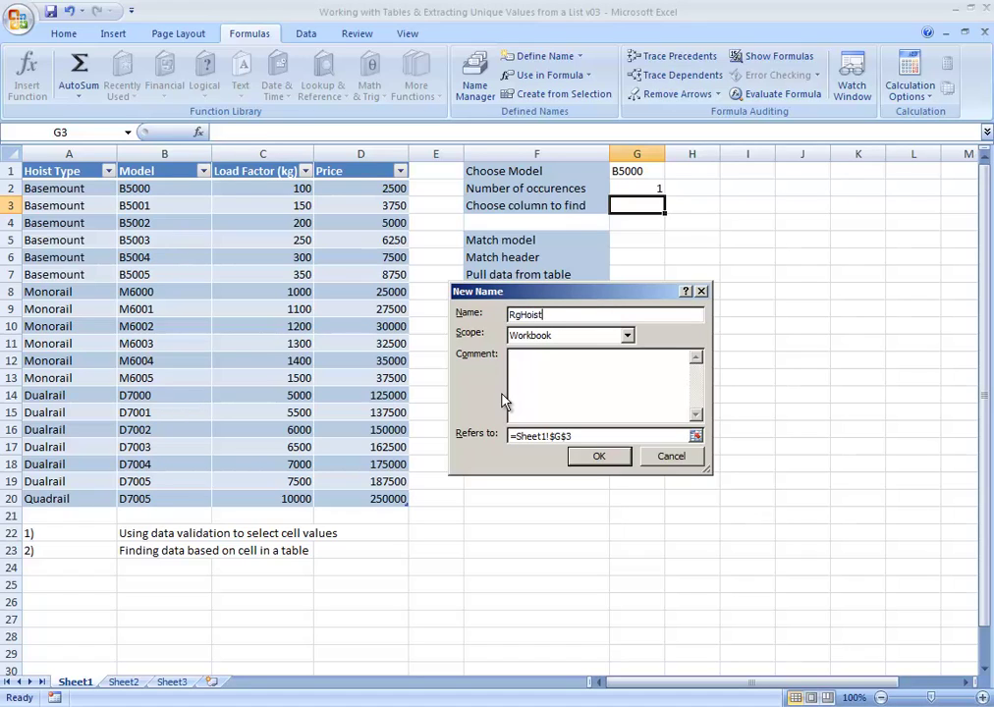
type("dr")
left_click(595, 440)
left_click_drag(595, 441, 402, 443)
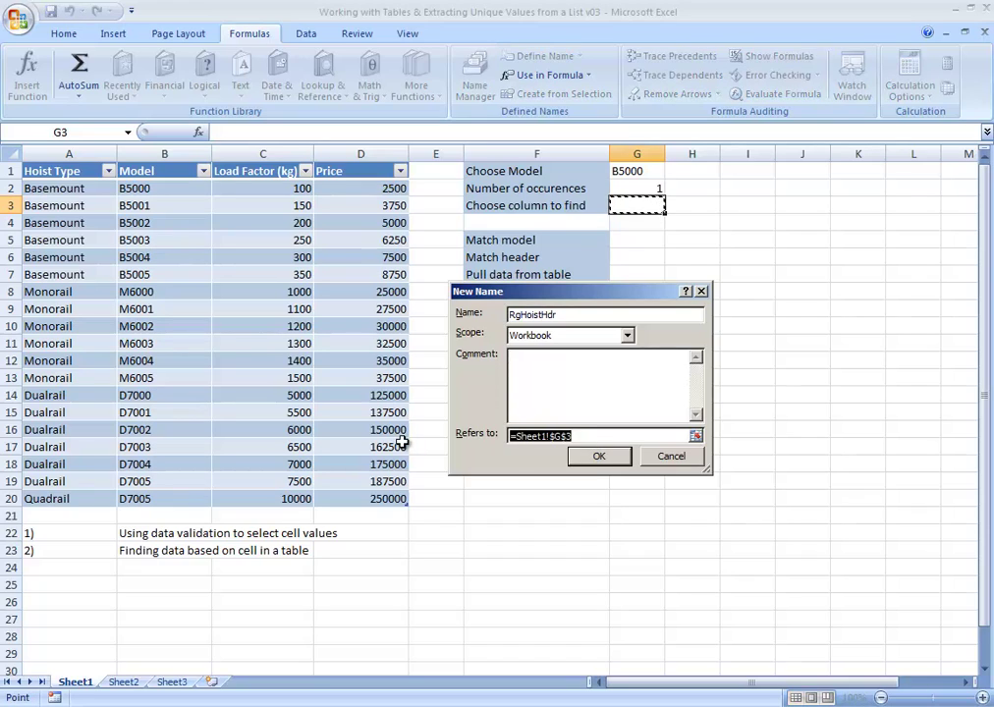
type("=R")
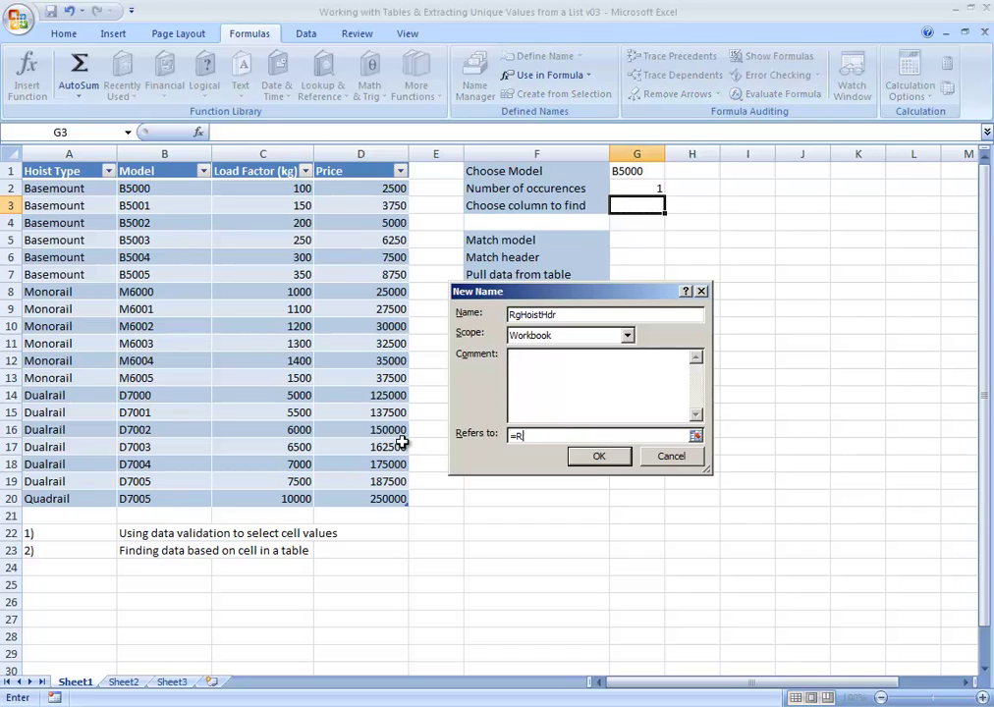
type("g")
type("Hoist")
key("BackSpace")
key("BackSpace")
key("BackSpace")
key("BackSpace")
key("BackSpace")
key("BackSpace")
key("BackSpace")
- Make RgHoistHdr refer to =tblhoist[#headers], then save the name and finish managing names
type("=tblhoist[#headers]")
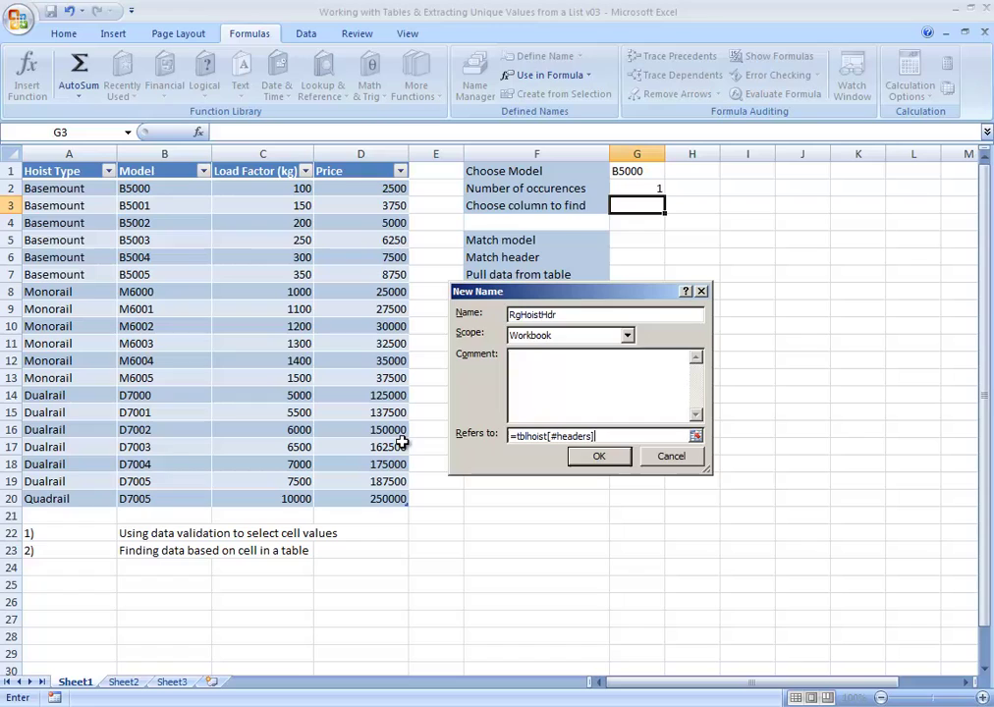
left_click(598, 458)
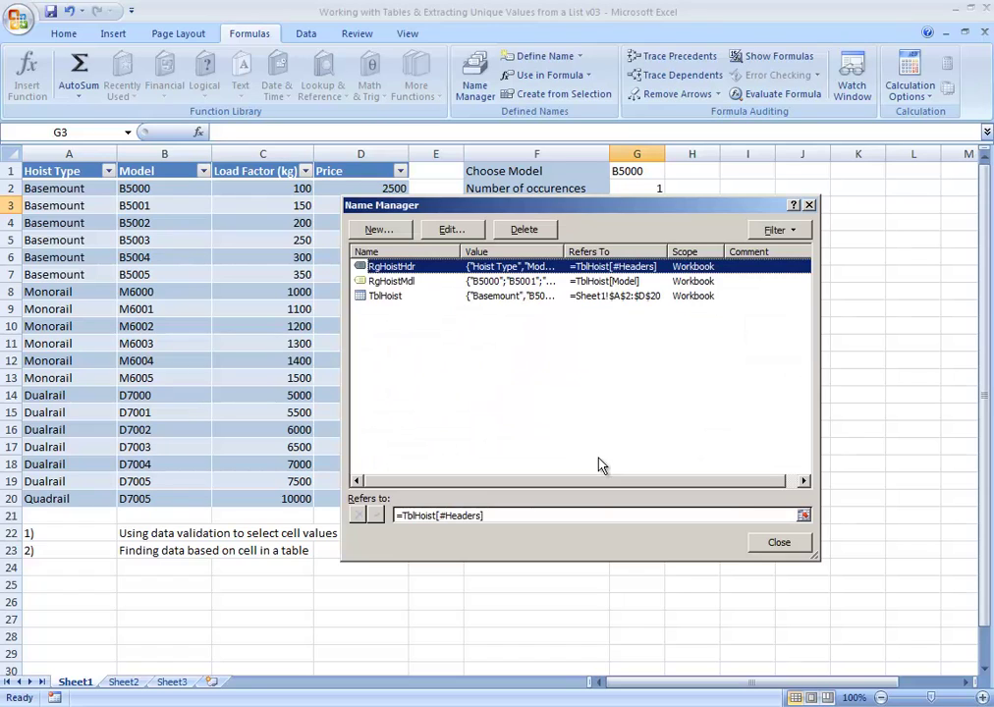
left_click(780, 541)
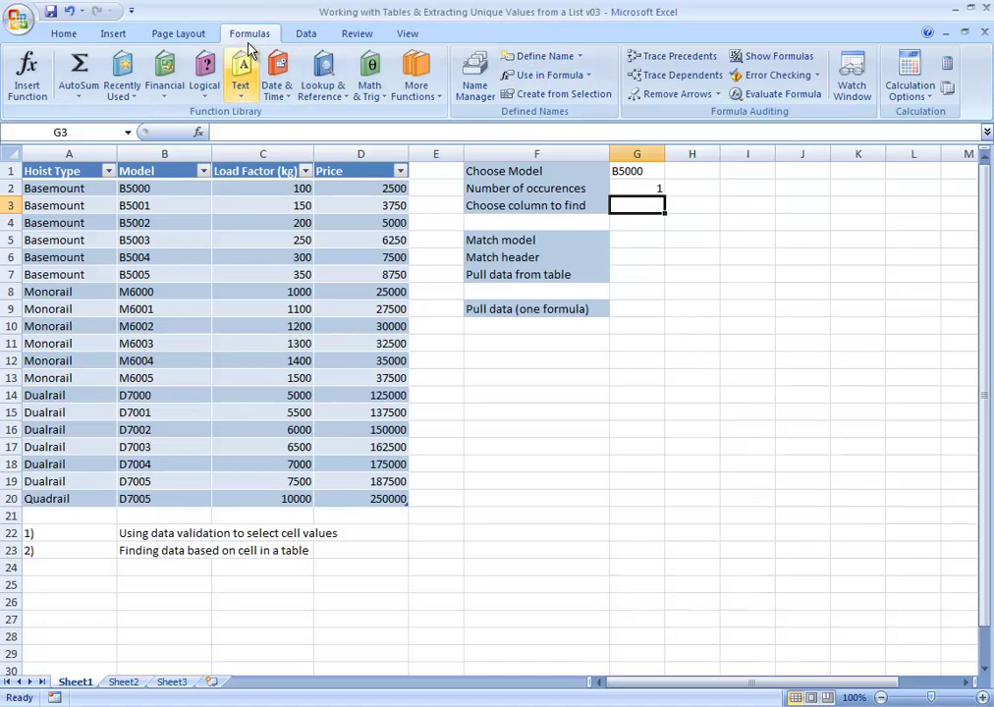
- Restrict cell G3 beside Choose column to find with a List data validation whose source is =RgHoistHdr
left_click(301, 35)
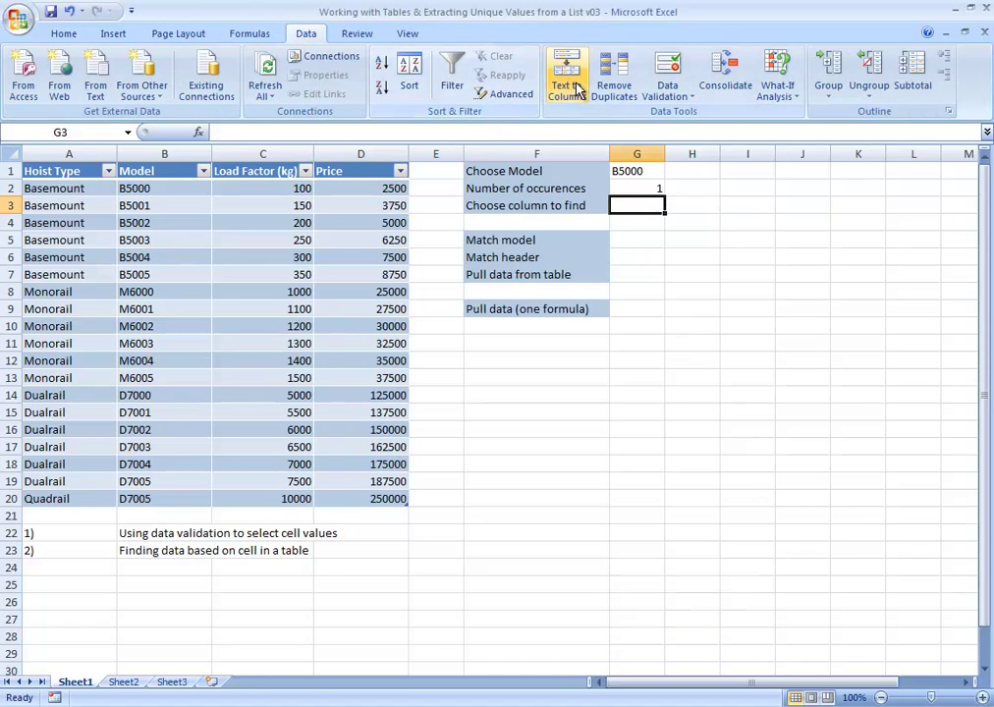
left_click(667, 70)
left_click(520, 337)
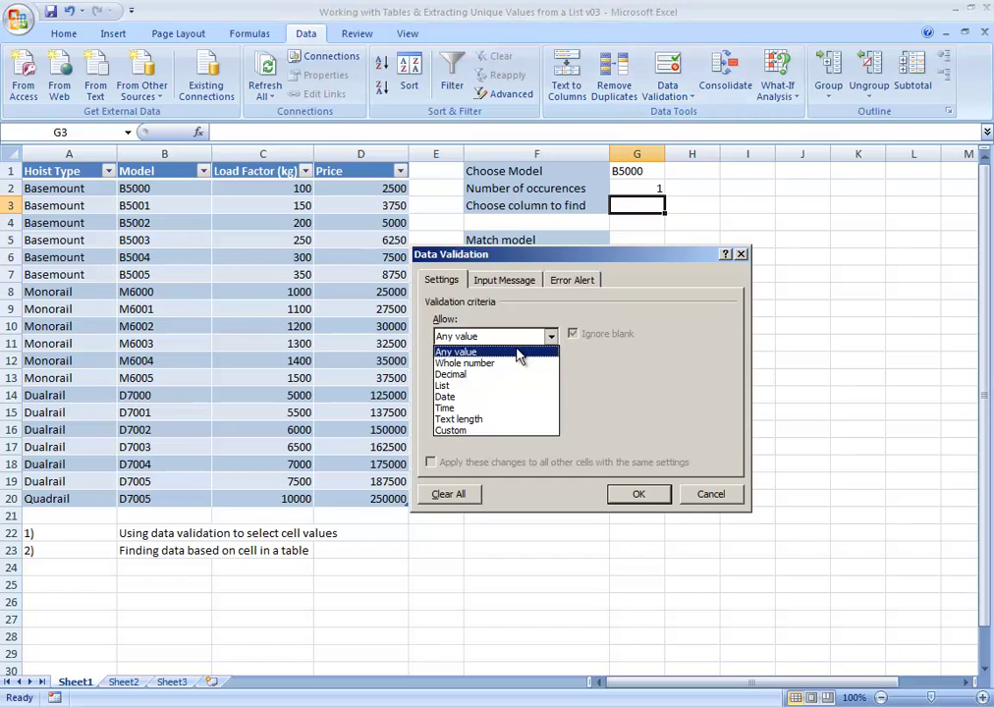
left_click(521, 385)
left_click(521, 406)
type("=")
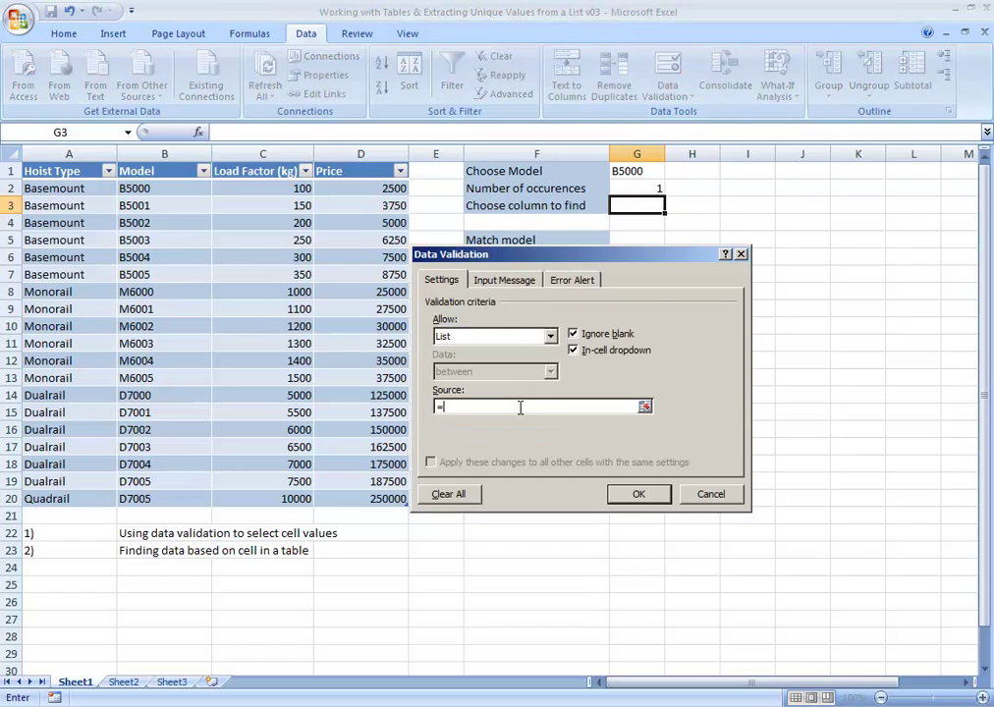
type("RgHoistHdr")
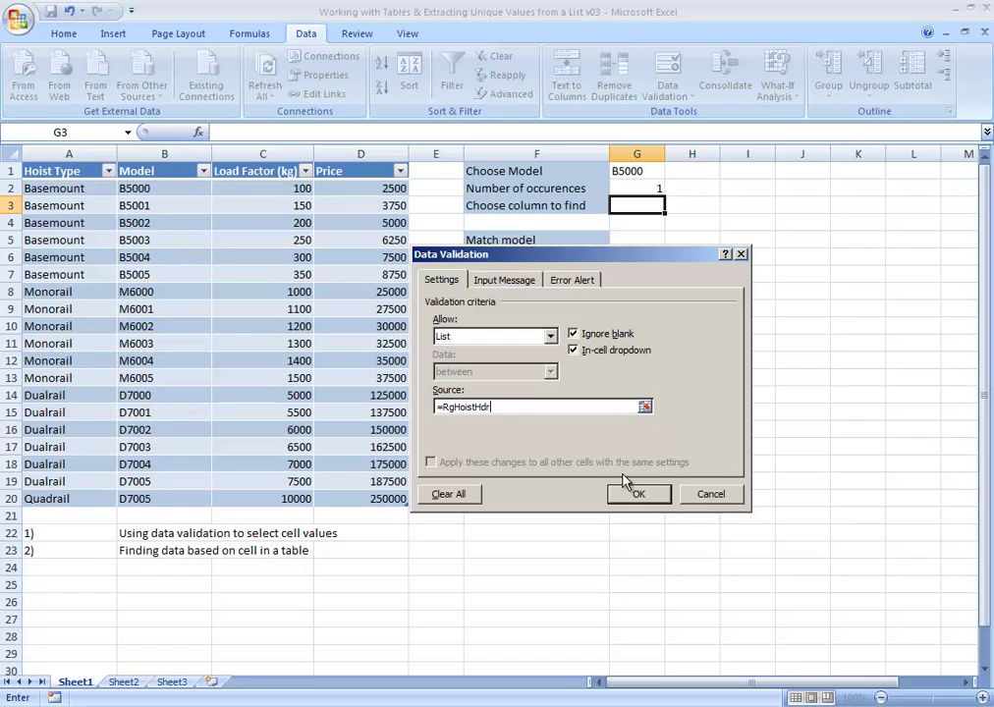
left_click(648, 494)
- Choose Load Factor (kg) from the validation list in cell G3
left_click(671, 207)
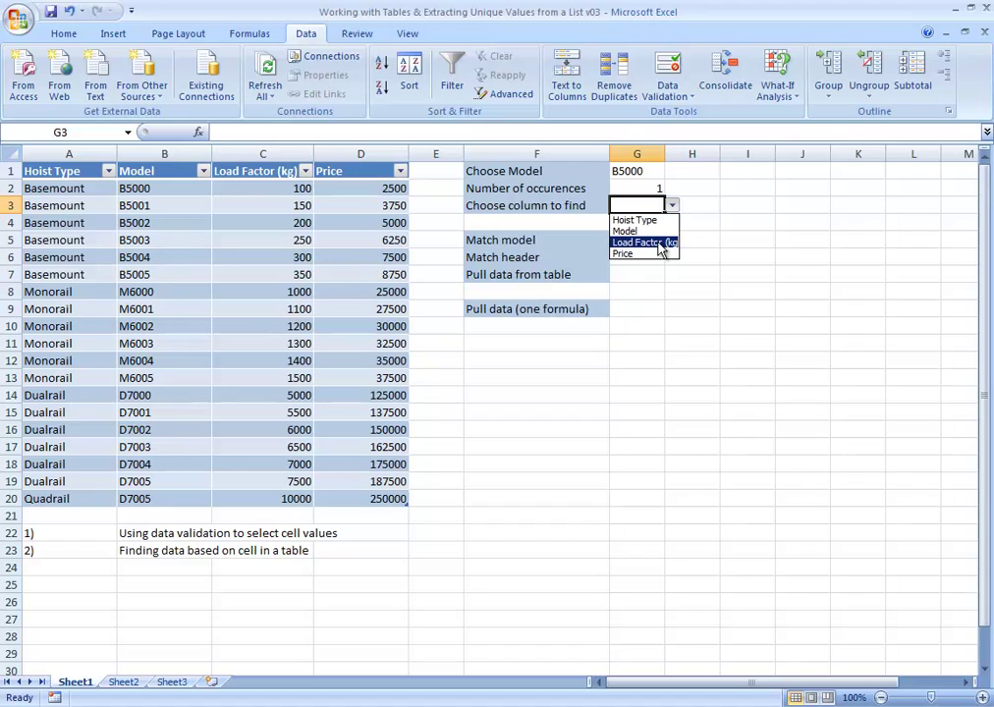
left_click(661, 249)
key("Return")
key("Return")
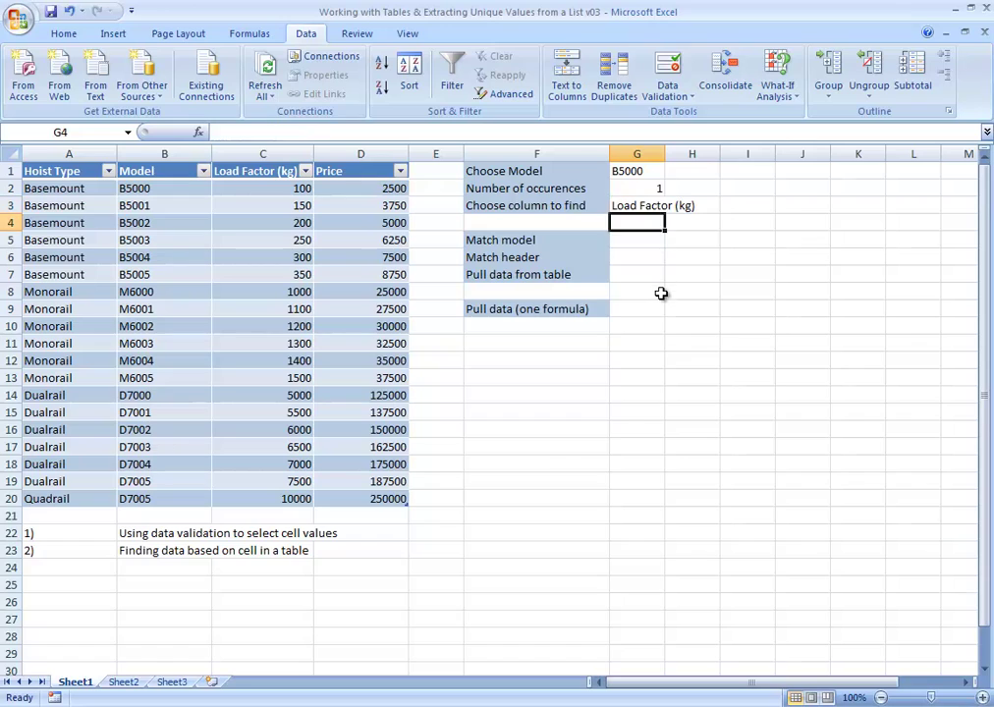
- Examine the match and pull-data labels, the chosen model in G1, and the table's Model and Price columns
key("Return")
key("Down")
key("Left")
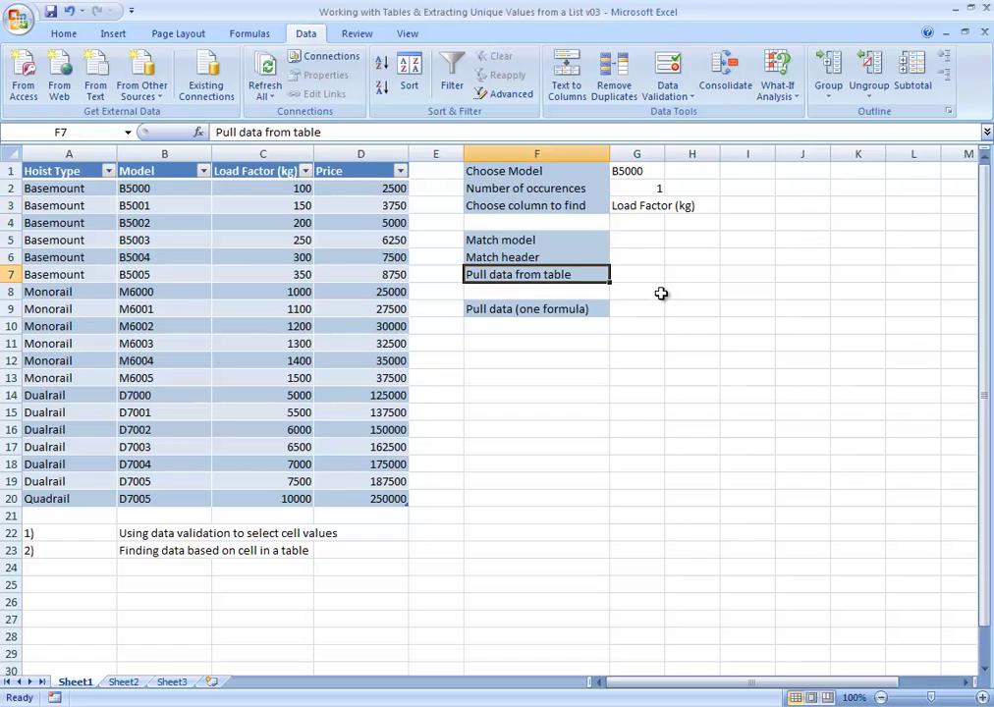
key("Up")
key("Up")
key("Right")
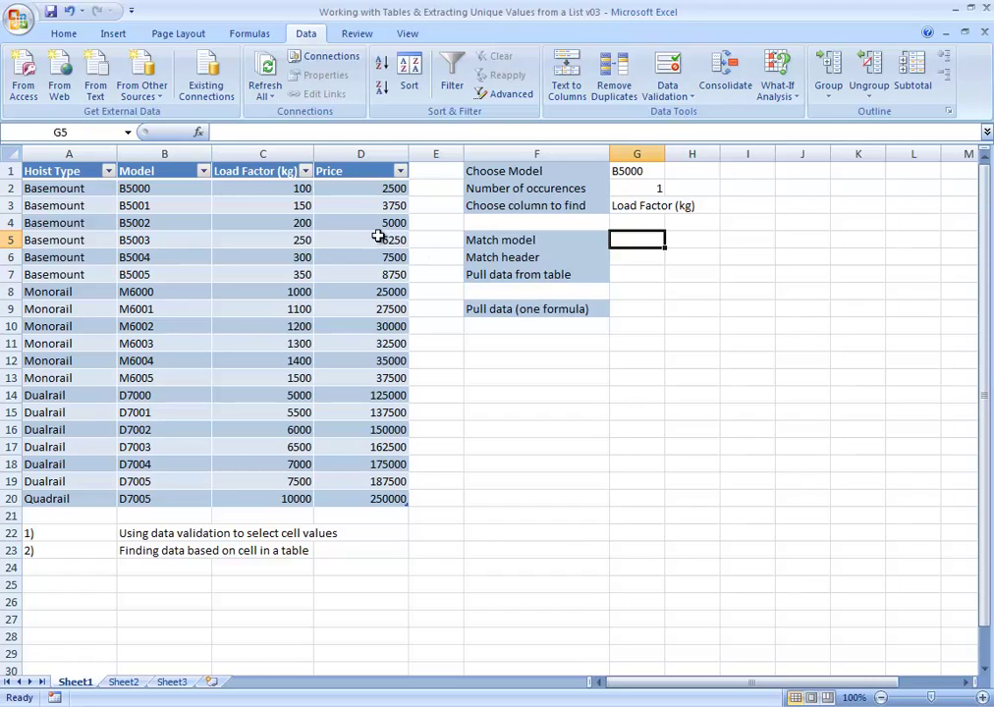
left_click(638, 170)
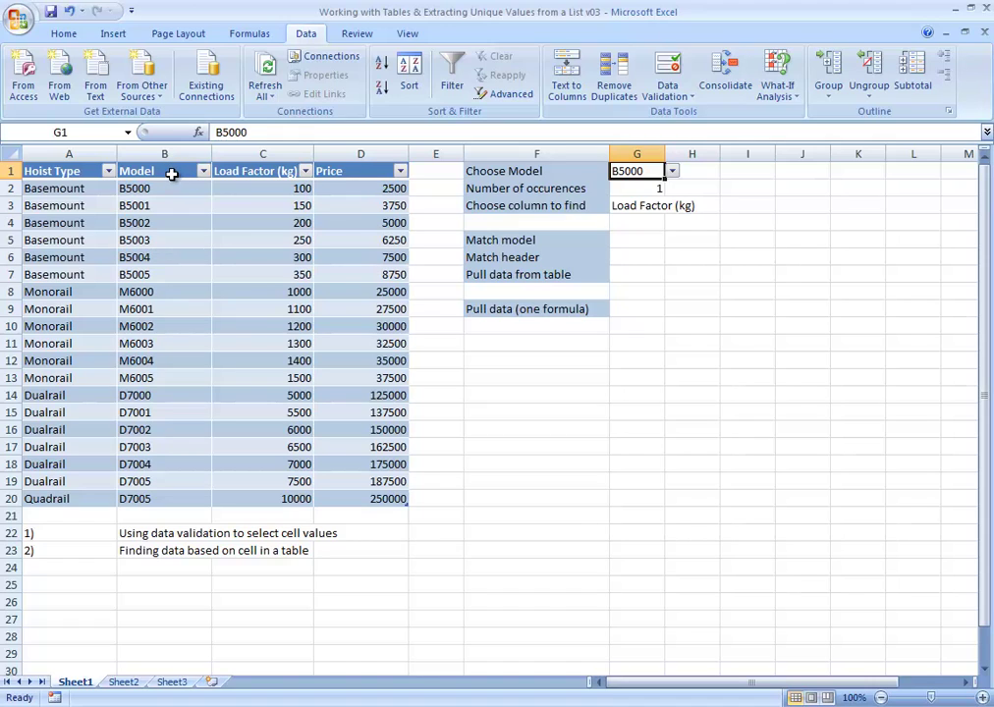
left_click_drag(176, 187, 179, 491)
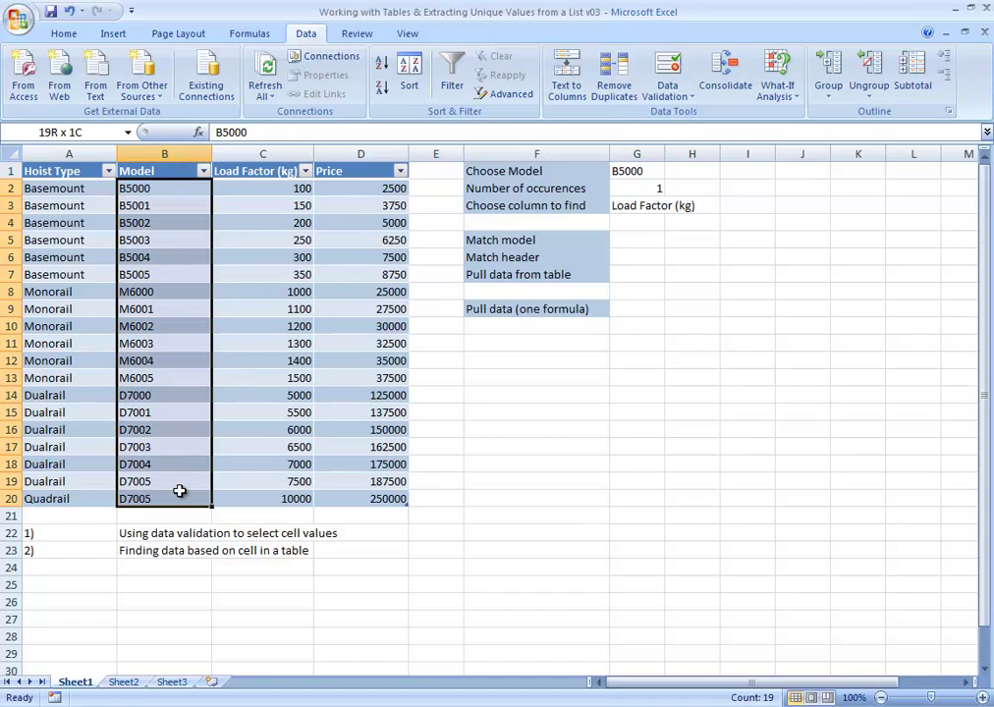
left_click(162, 236)
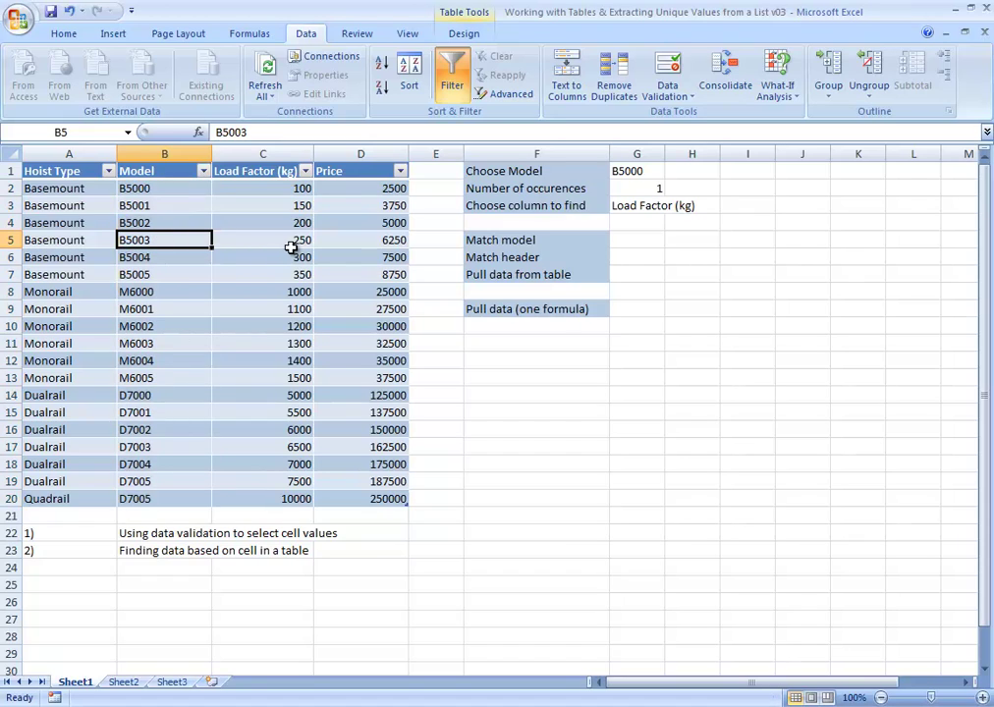
left_click_drag(386, 187, 394, 271)
left_click(384, 243)
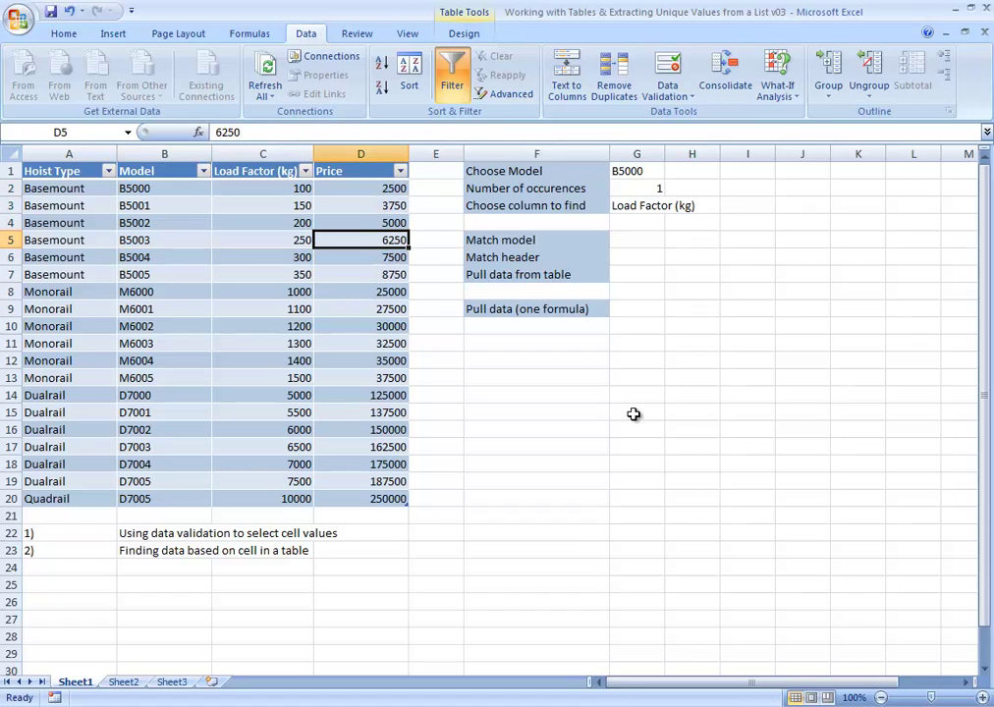
key("Left")
key("Left")
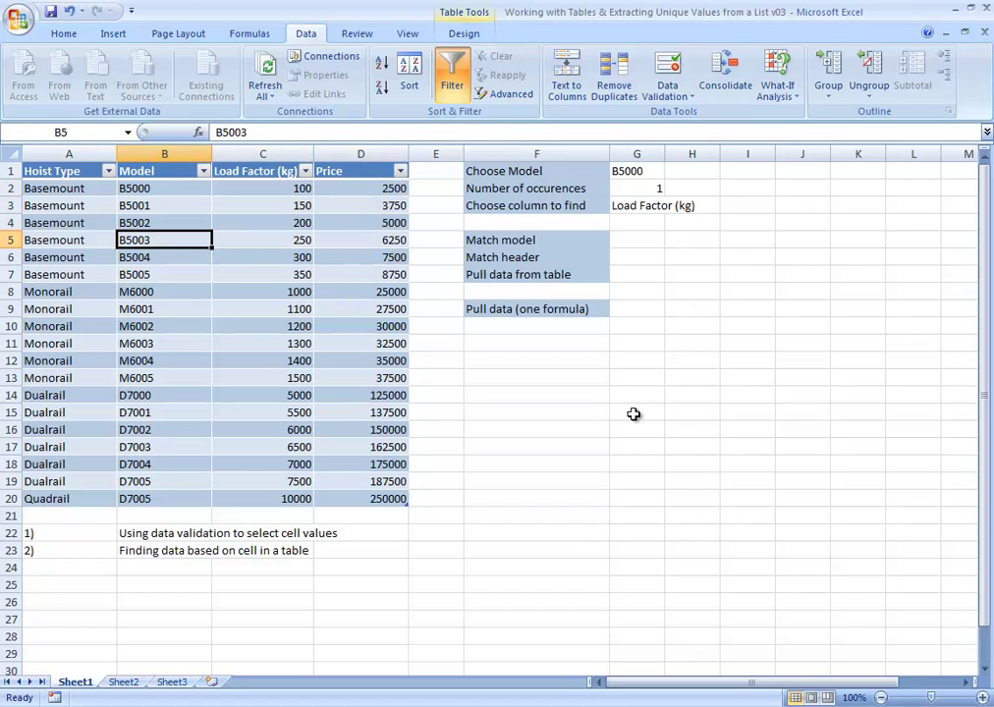
- Enter the formula =MATCH(G1,TblHoist[Model],0) in cell G5 beside Match model
key("Right")
key("Right")
key("Right")
key("Right")
key("Right")
type("=mo")
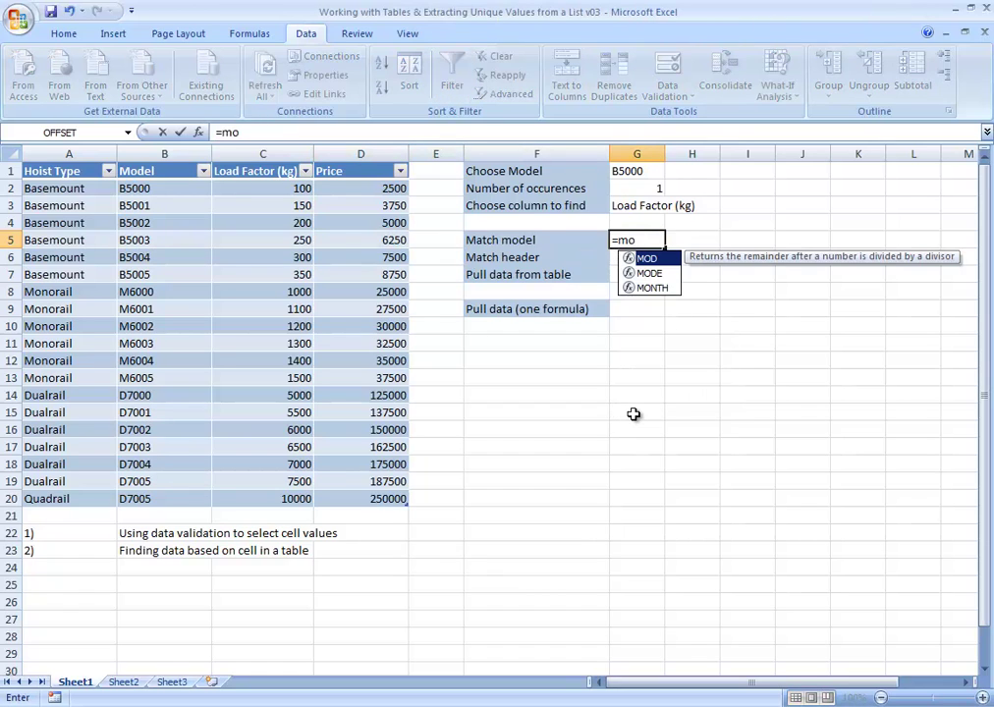
key("BackSpace")
type("atch(")
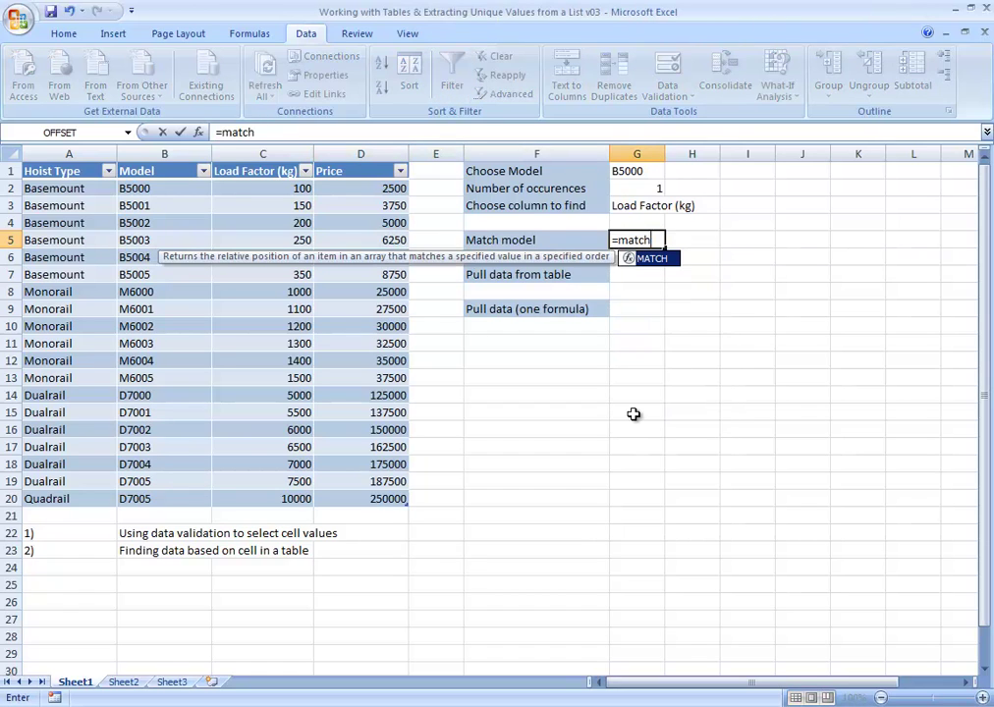
left_click(651, 173)
type(",")
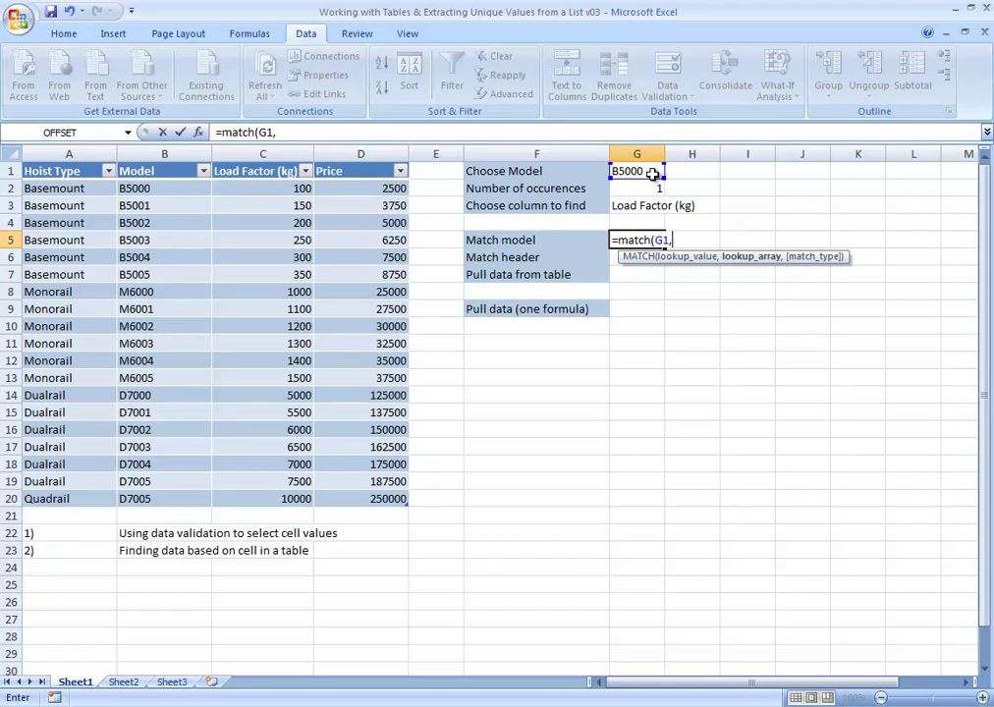
type("tblhois")
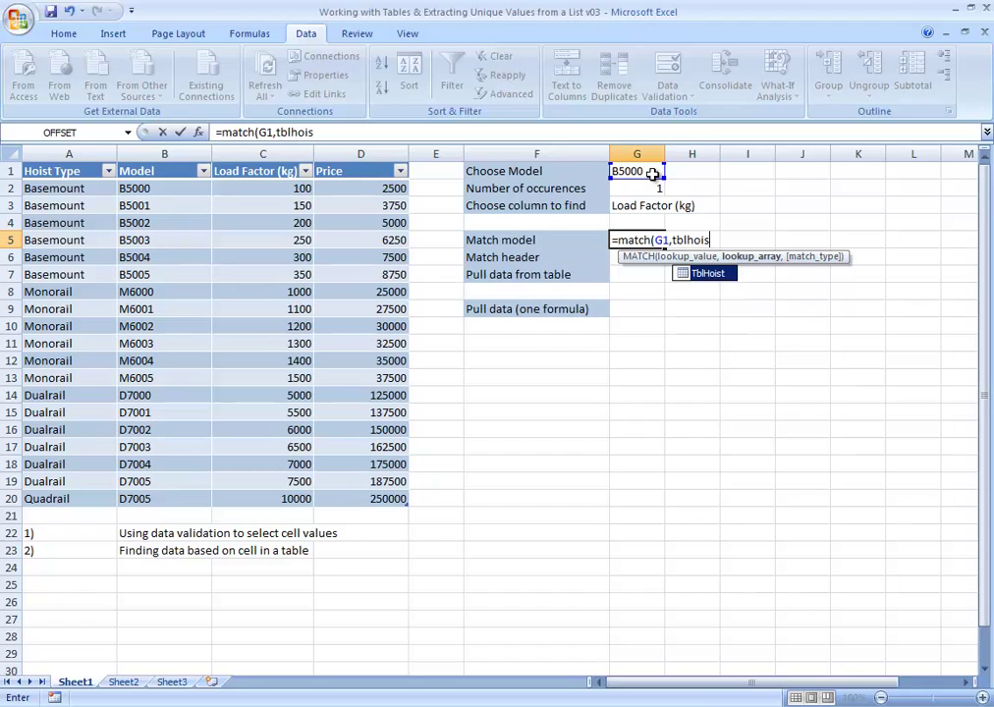
type("t[")
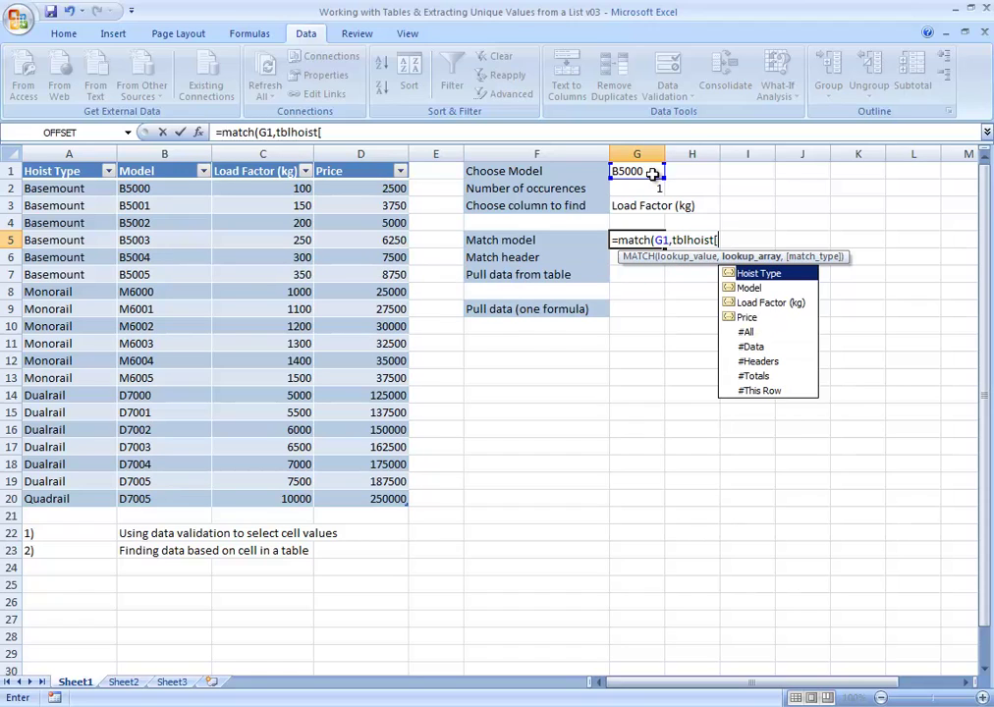
type("model")
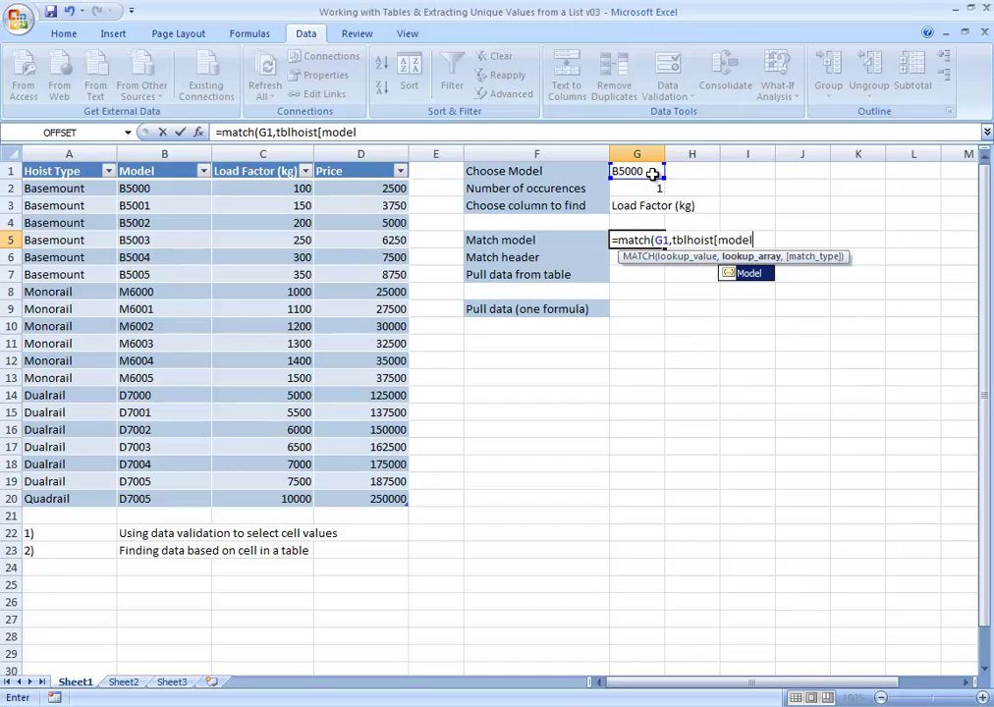
type("],")
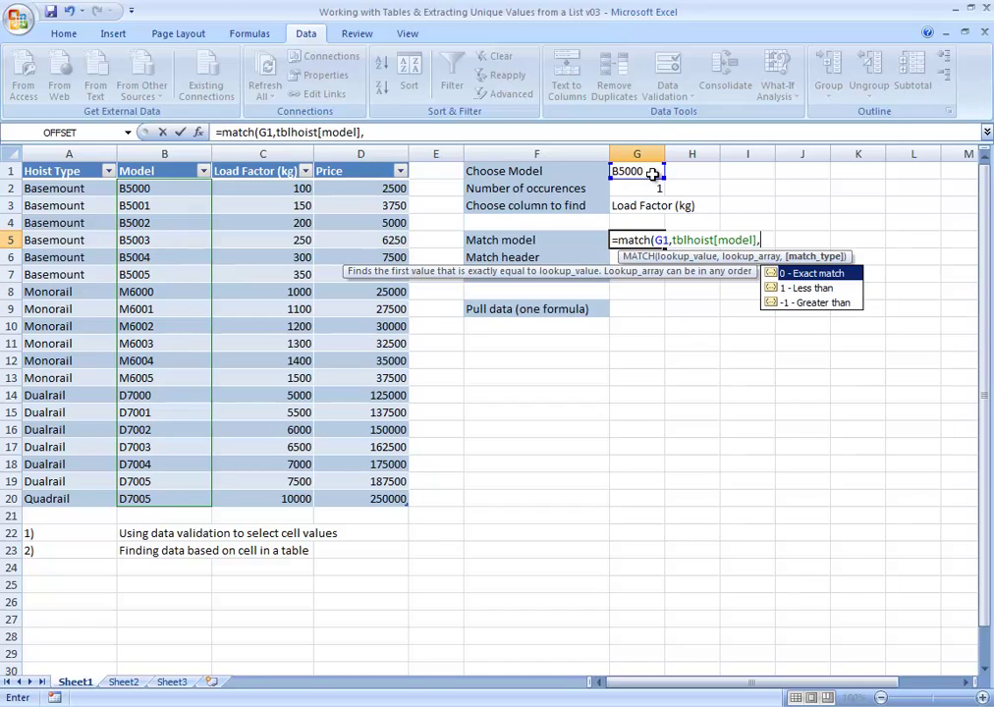
type("0)")
key("Return")
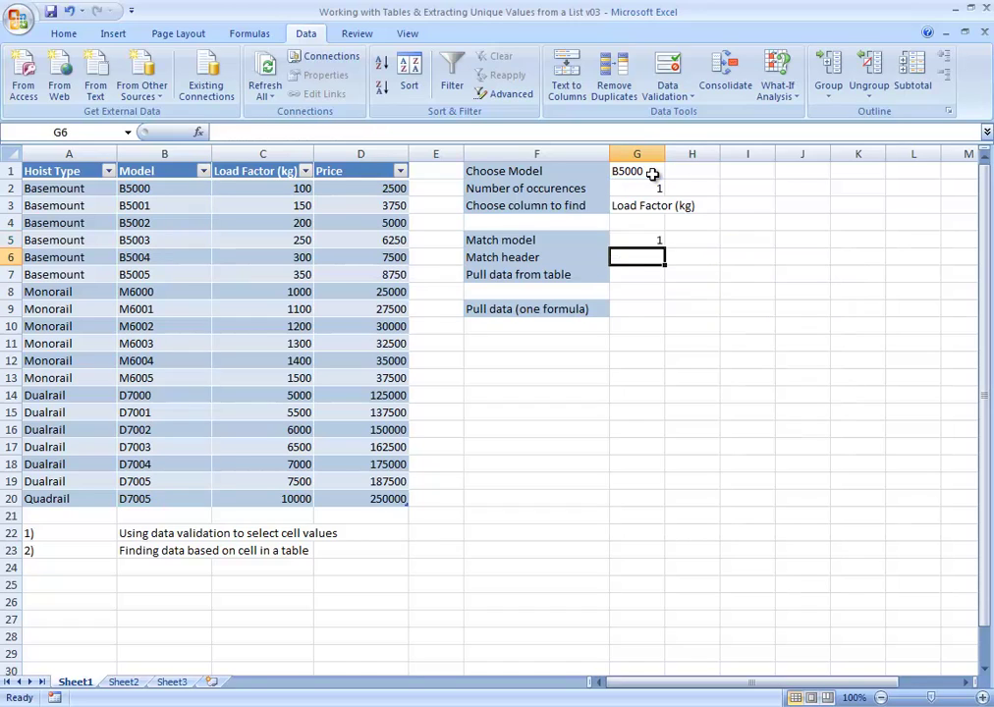
- Review the Match model formula in G5 and test it by choosing M6000 in cell G1
key("Up")
left_click(630, 171)
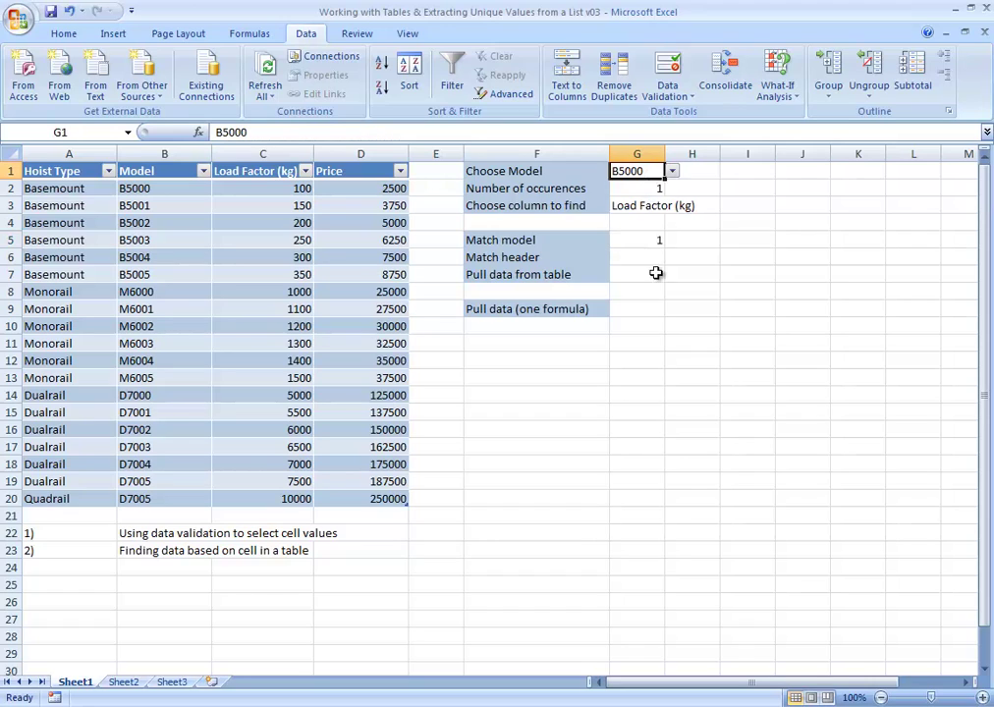
left_click(651, 240)
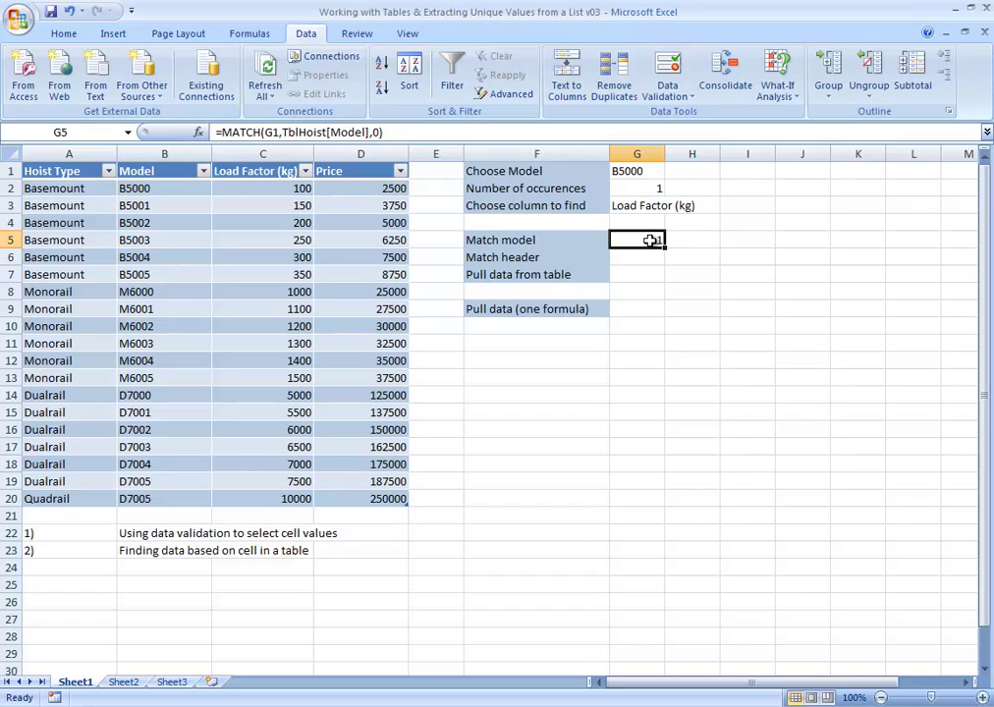
left_click(660, 175)
left_click(671, 173)
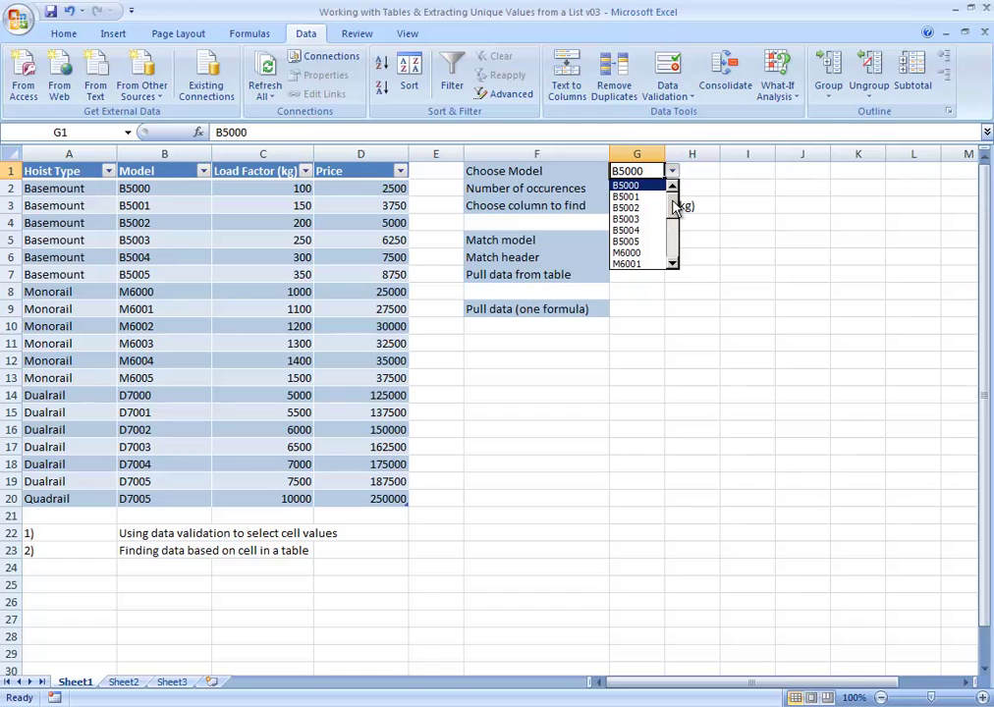
left_click(654, 253)
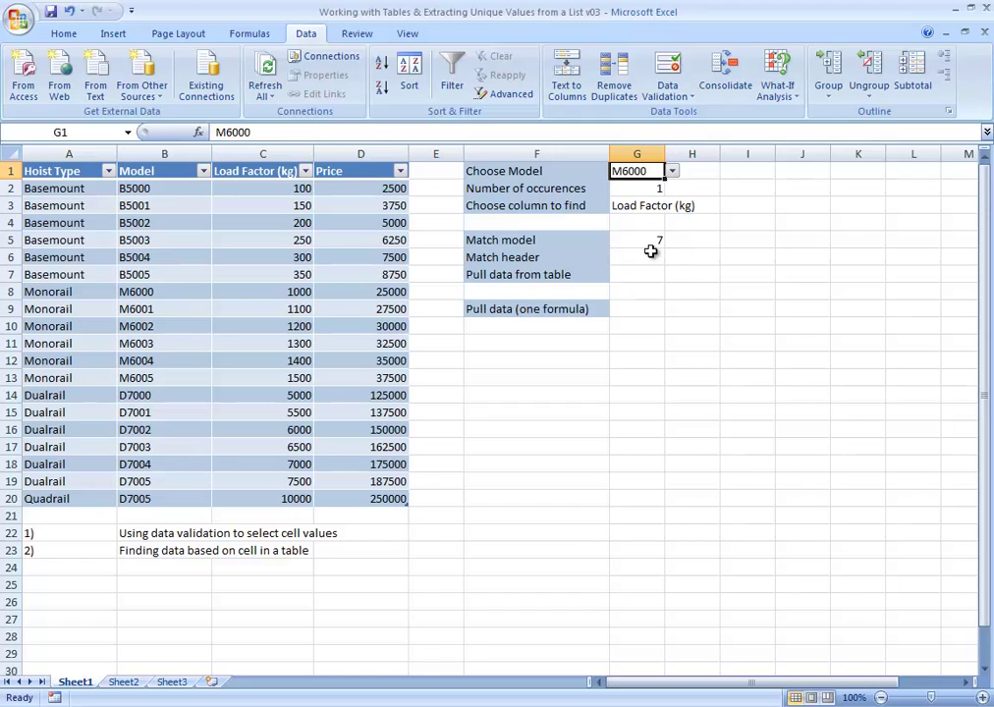
- Enter the formula =MATCH(G3,TblHoist[#Headers],0) in cell G6 beside Match header and check it against the table's header row
left_click(652, 243)
key("Return")
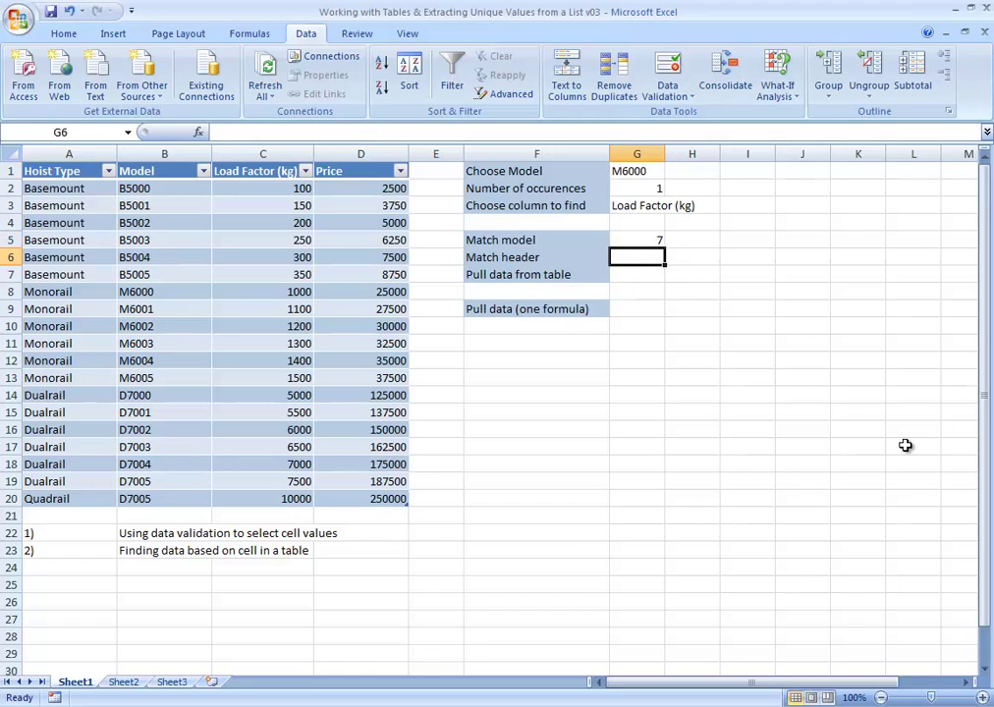
type("=match")
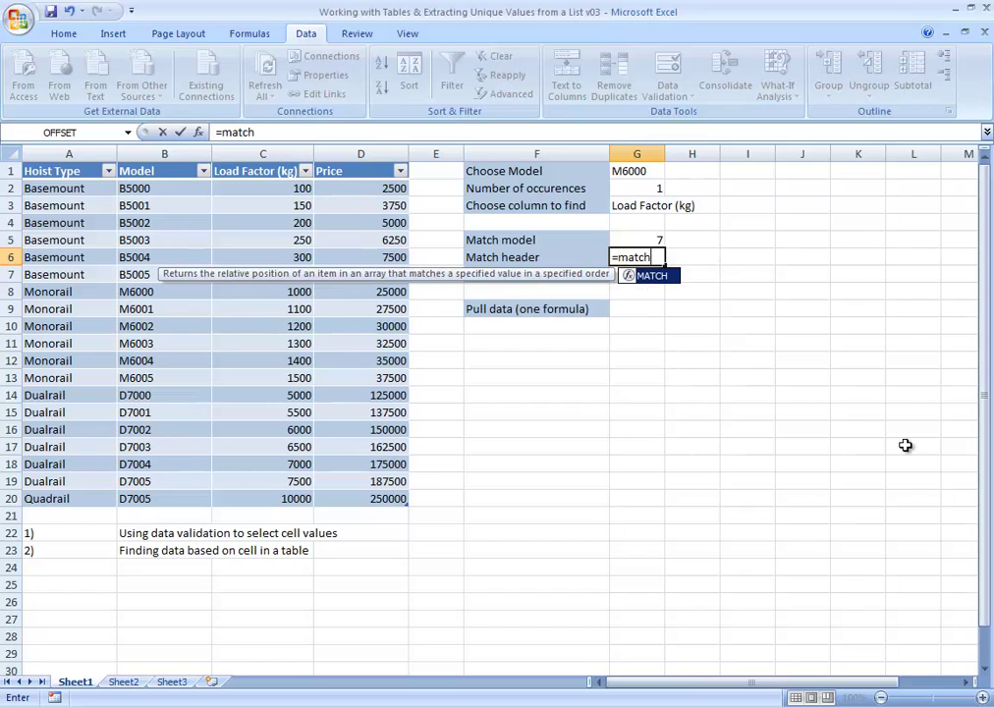
type("(")
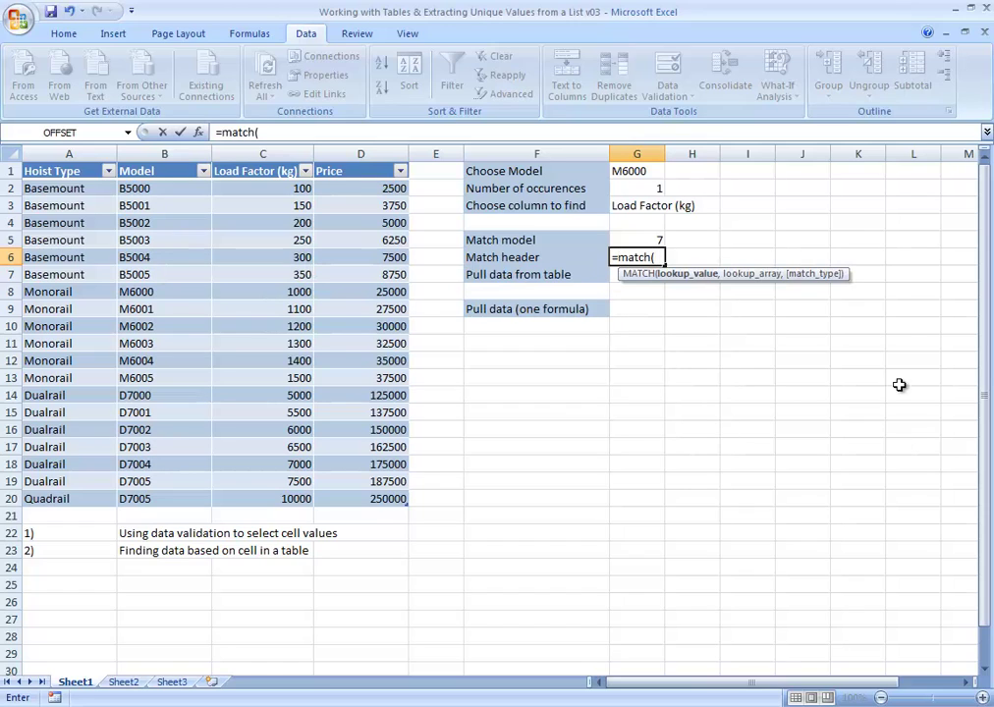
left_click(648, 209)
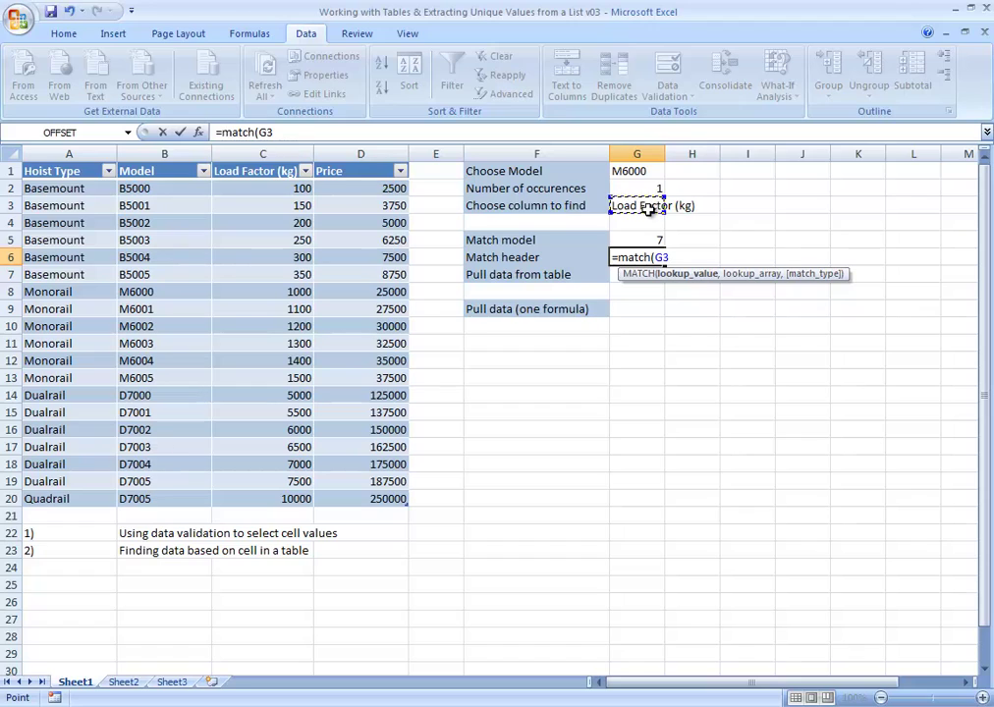
type(",tb")
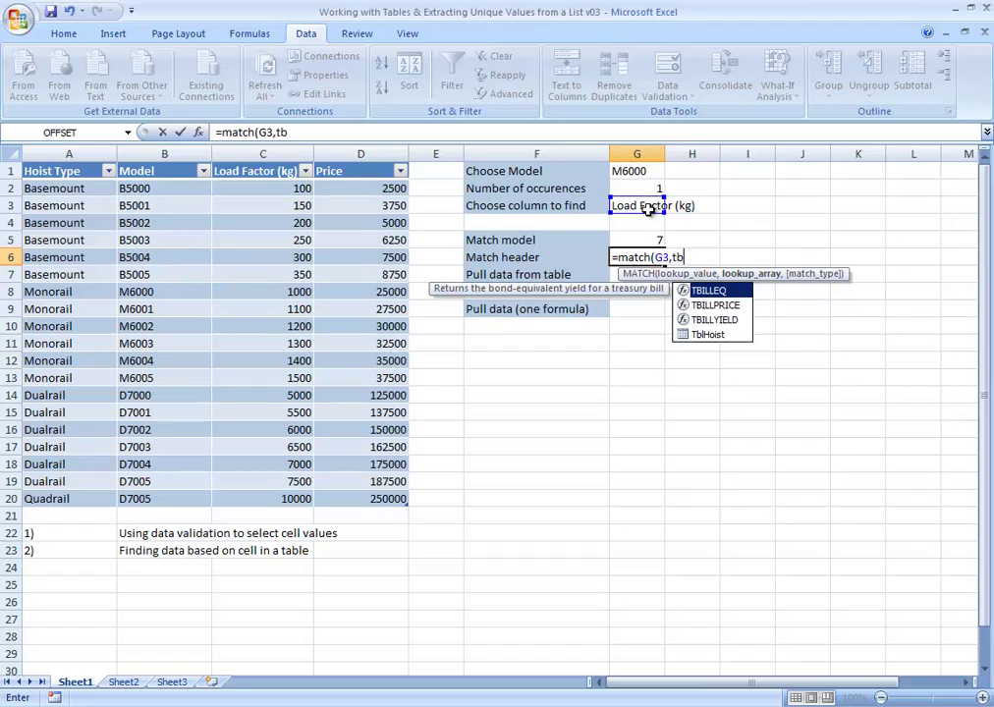
type("lhoist[")
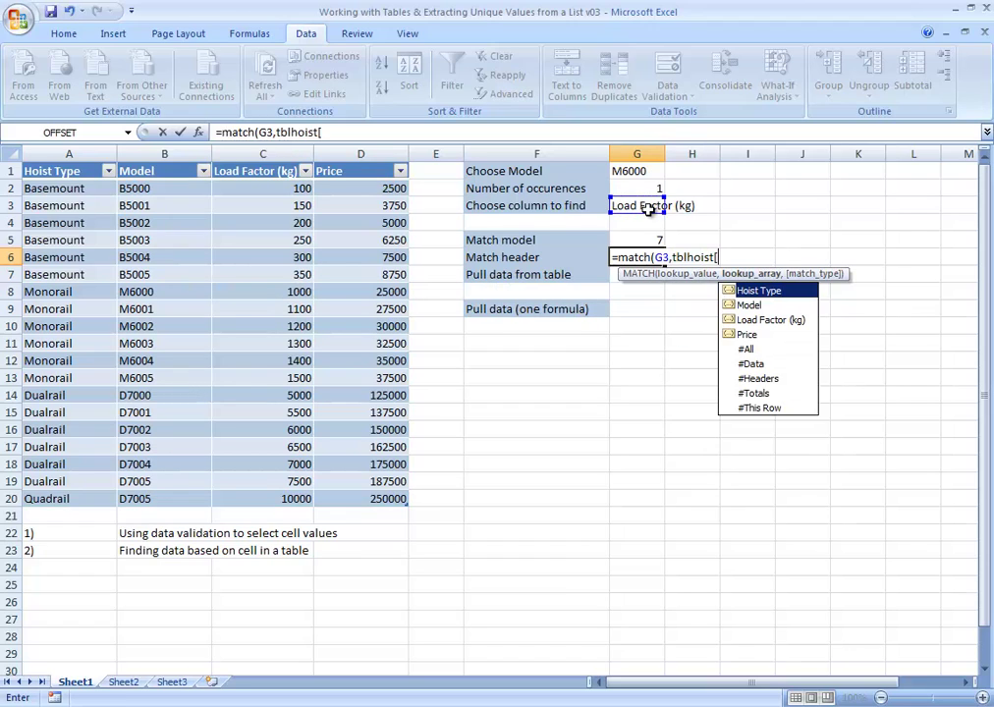
double_click(758, 378)
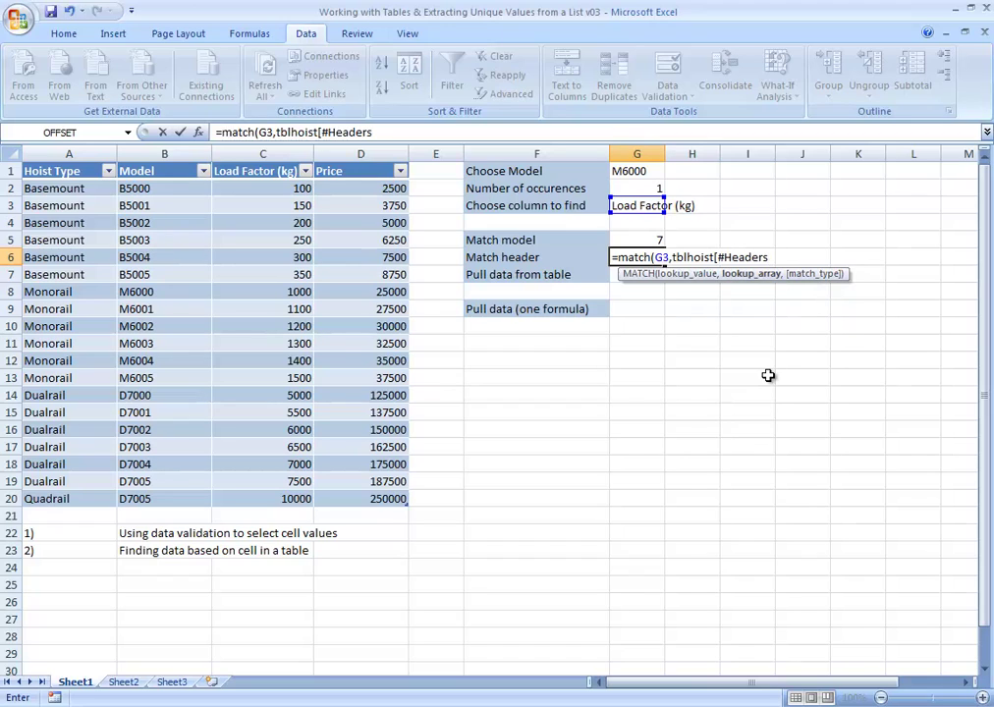
type("],0)")
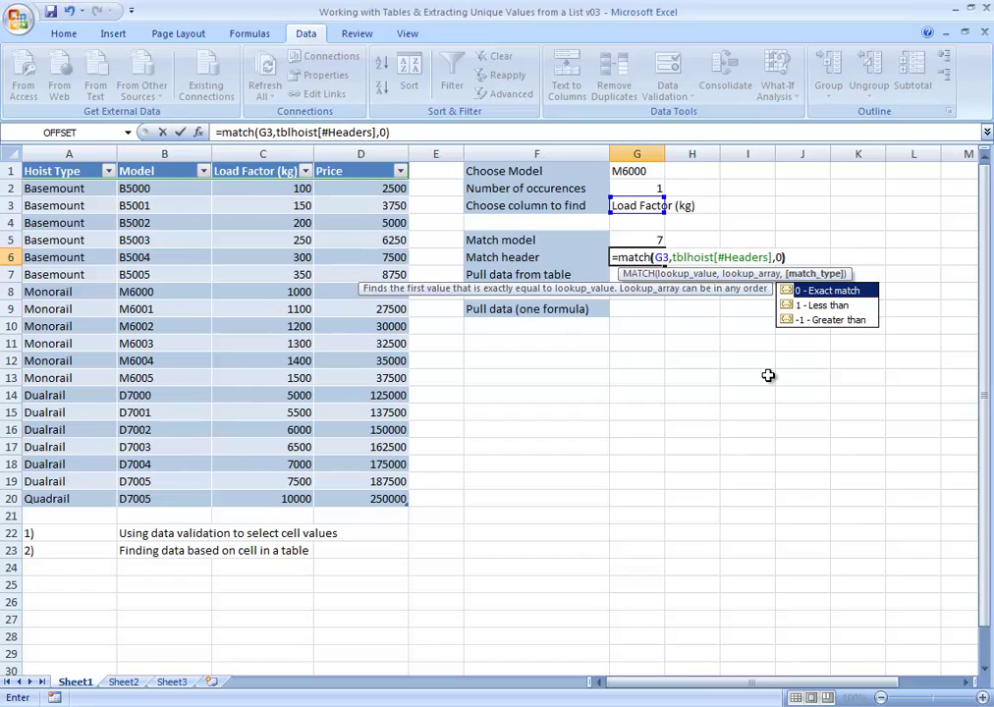
key("Return")
key("Up")
key("ctrl+Home")
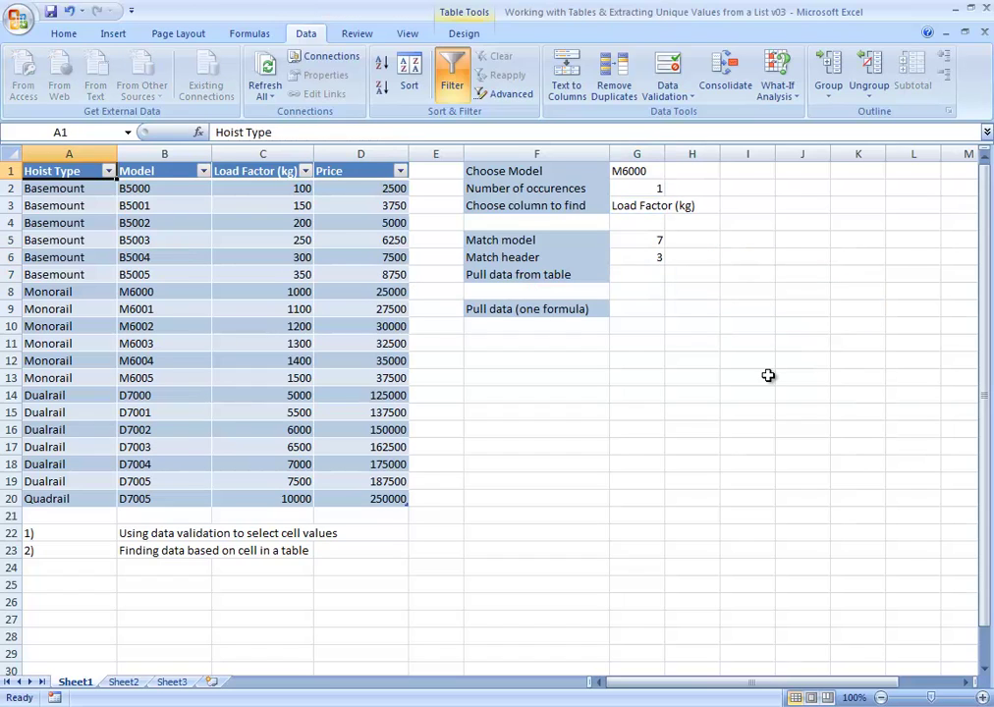
key("Right")
key("Right")
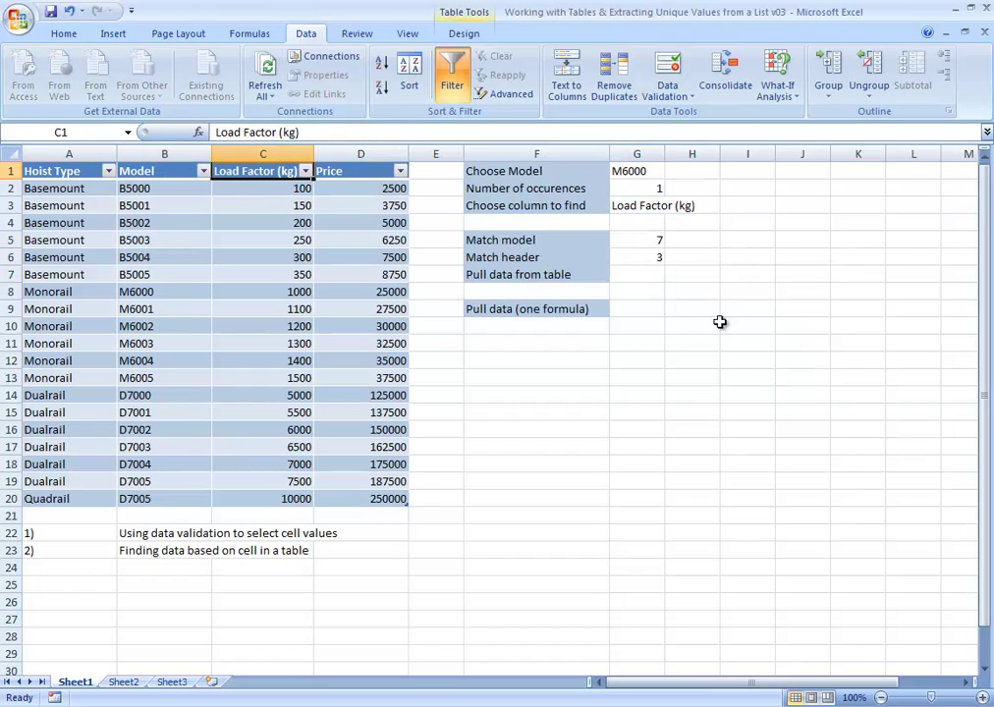
- Enter the formula =INDEX(TblHoist,G5,G6) in cell G7 beside Pull data from table
left_click(658, 257)
key("Down")
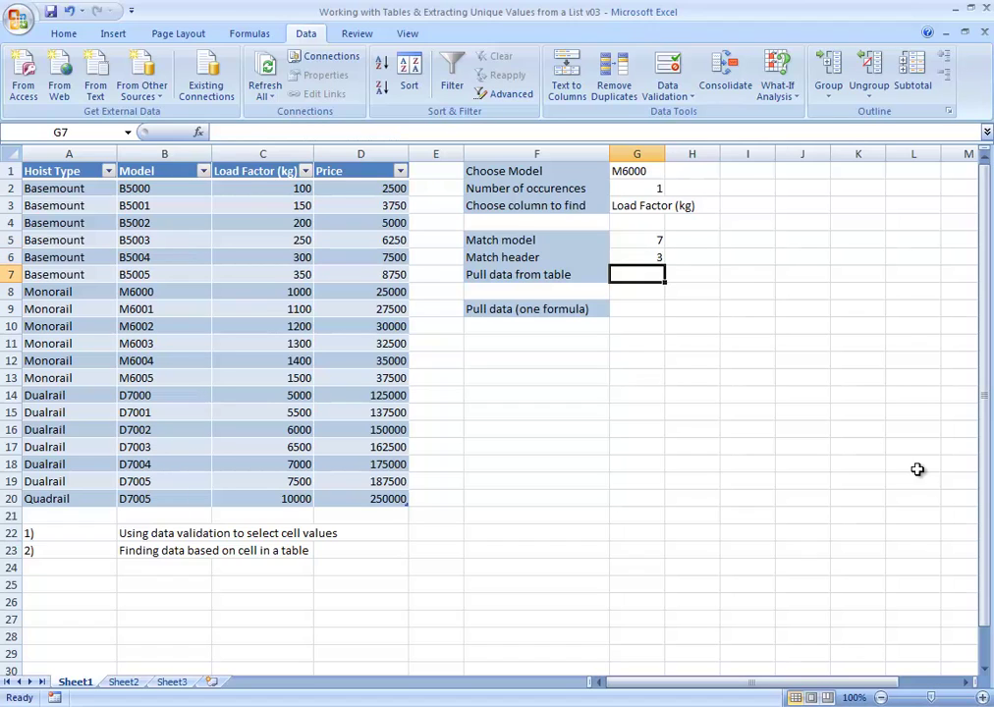
type("=")
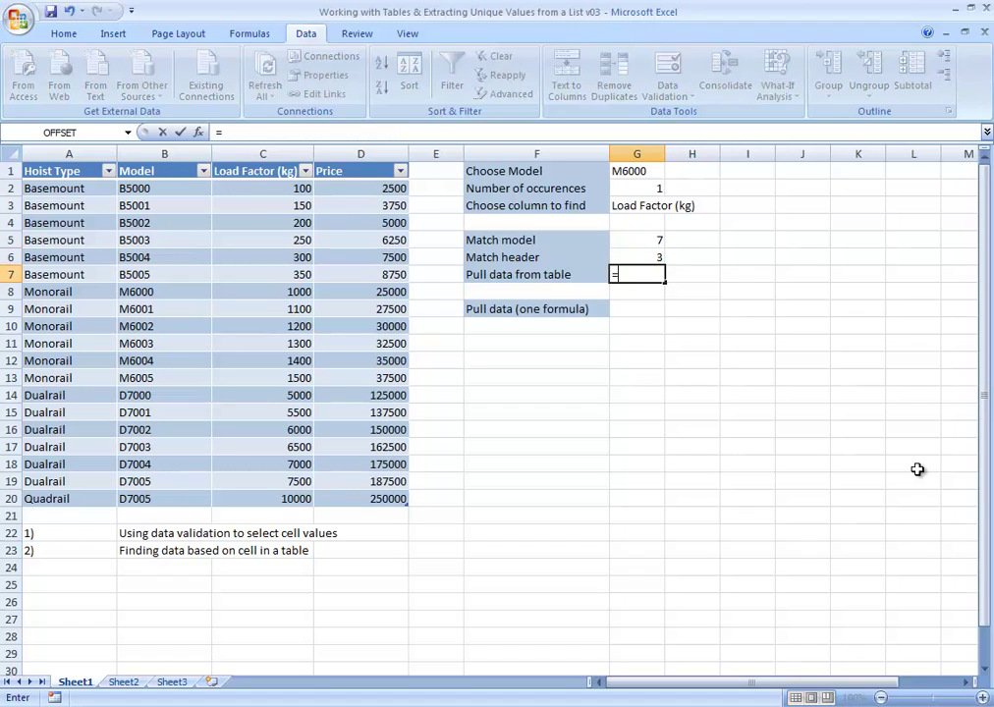
type("indiex")
key("BackSpace")
key("BackSpace")
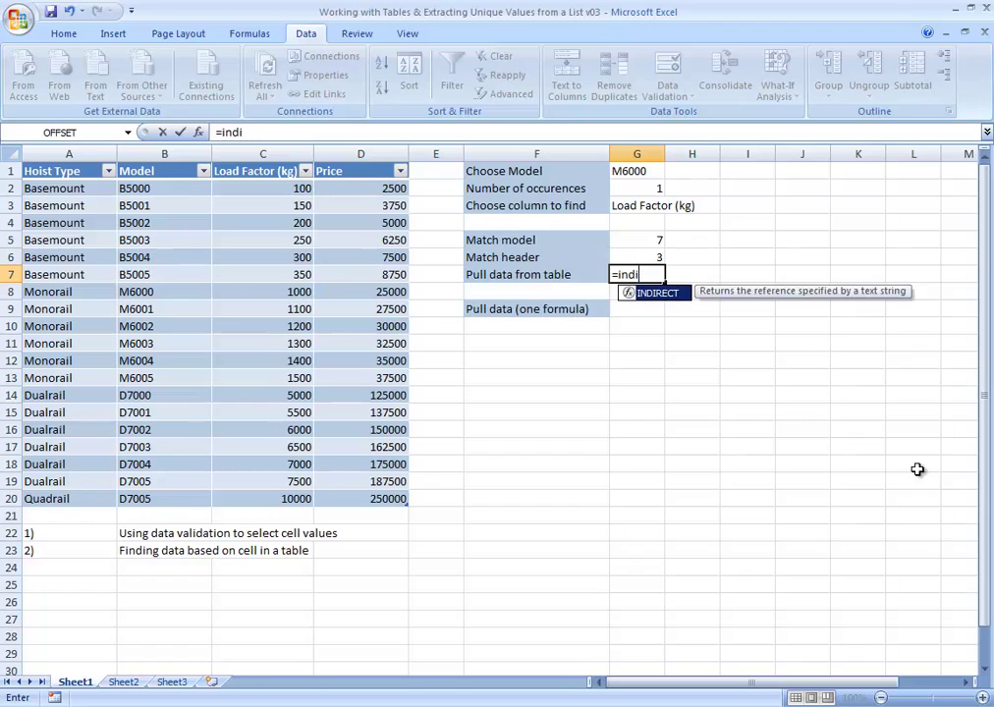
key("BackSpace")
type("ex(")
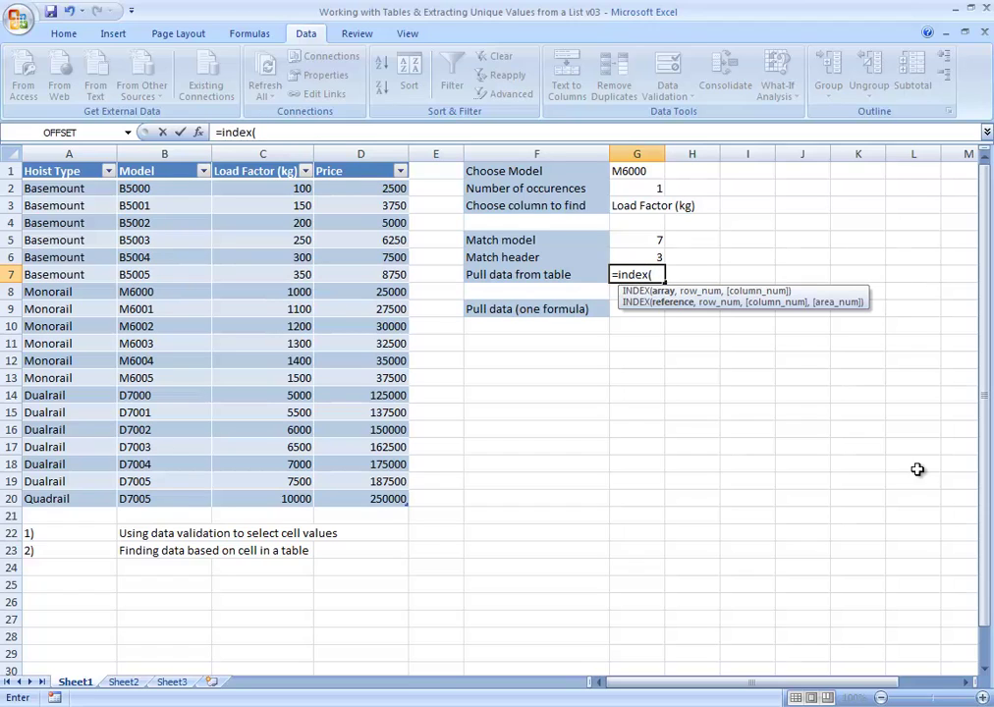
type("tblhoist")
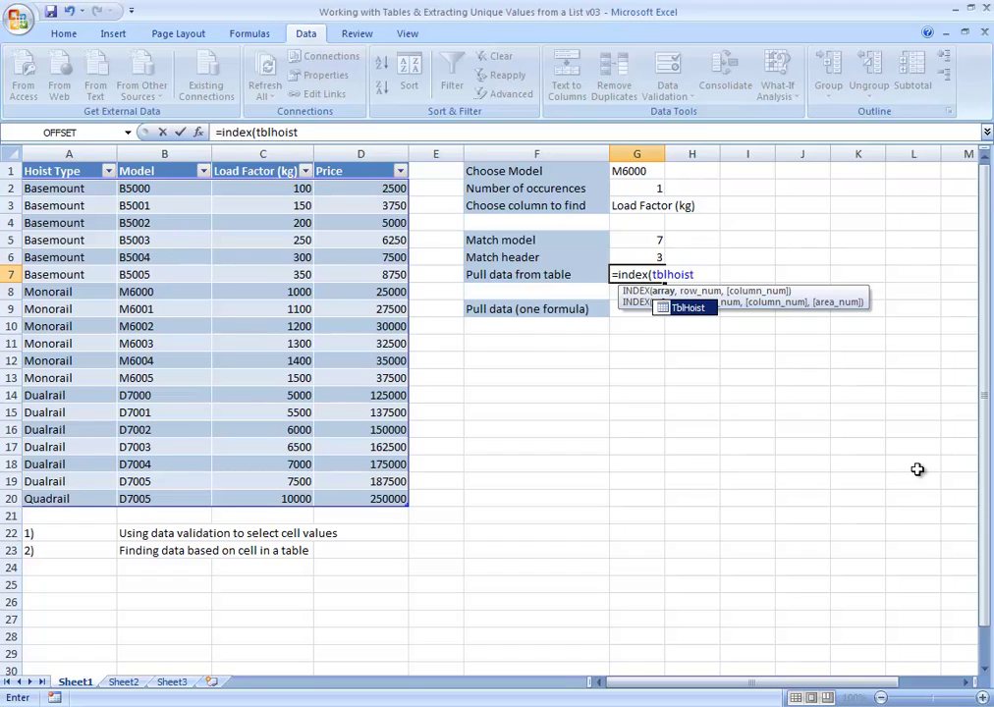
type(",")
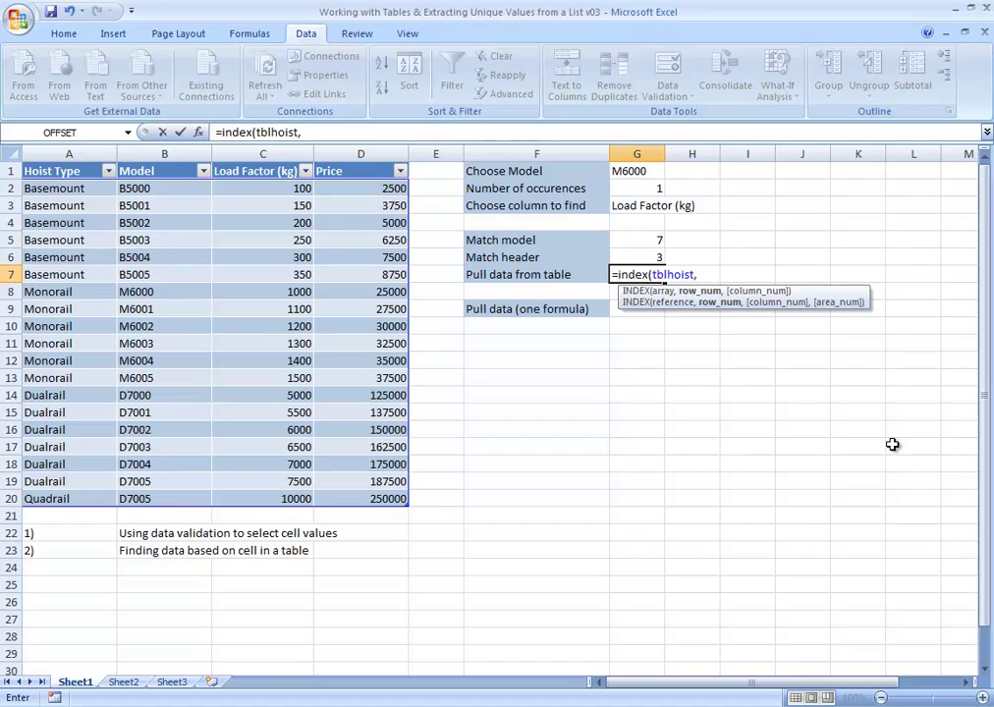
left_click(660, 242)
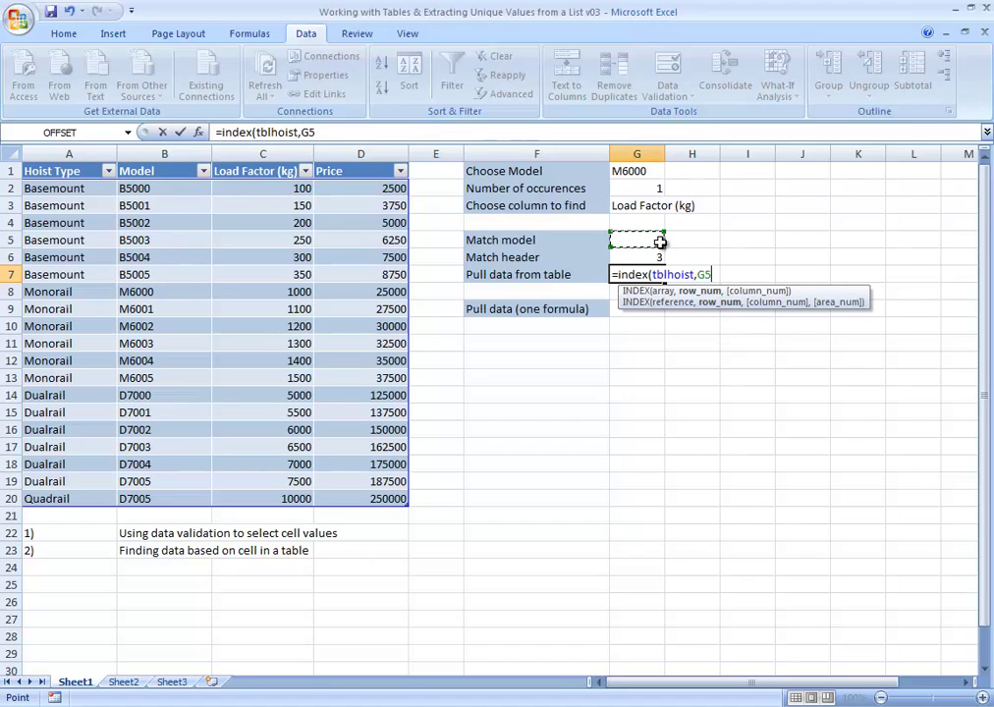
type(",")
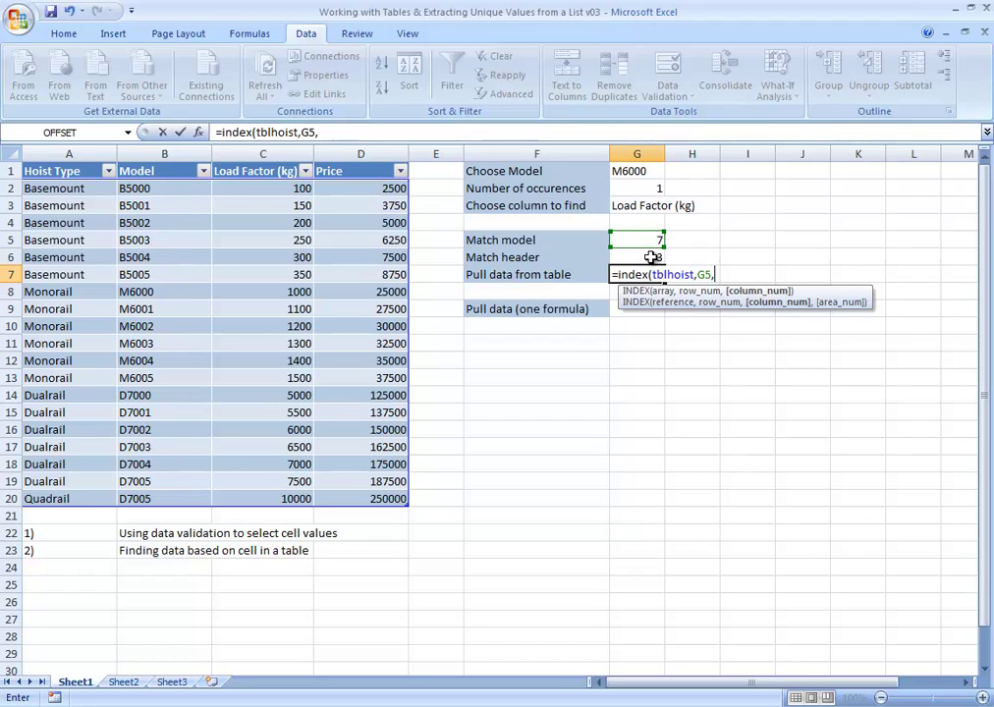
left_click(652, 257)
type(")")
key("Return")
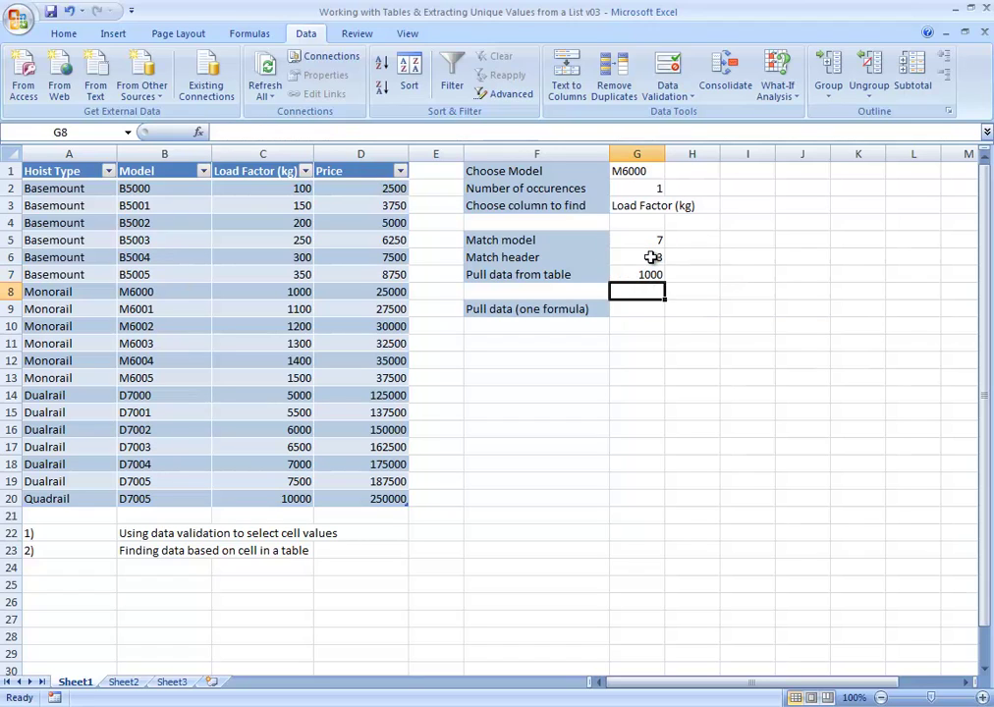
- Compare the pulled data in G7 with the M6000 load factor in the table
key("Up")
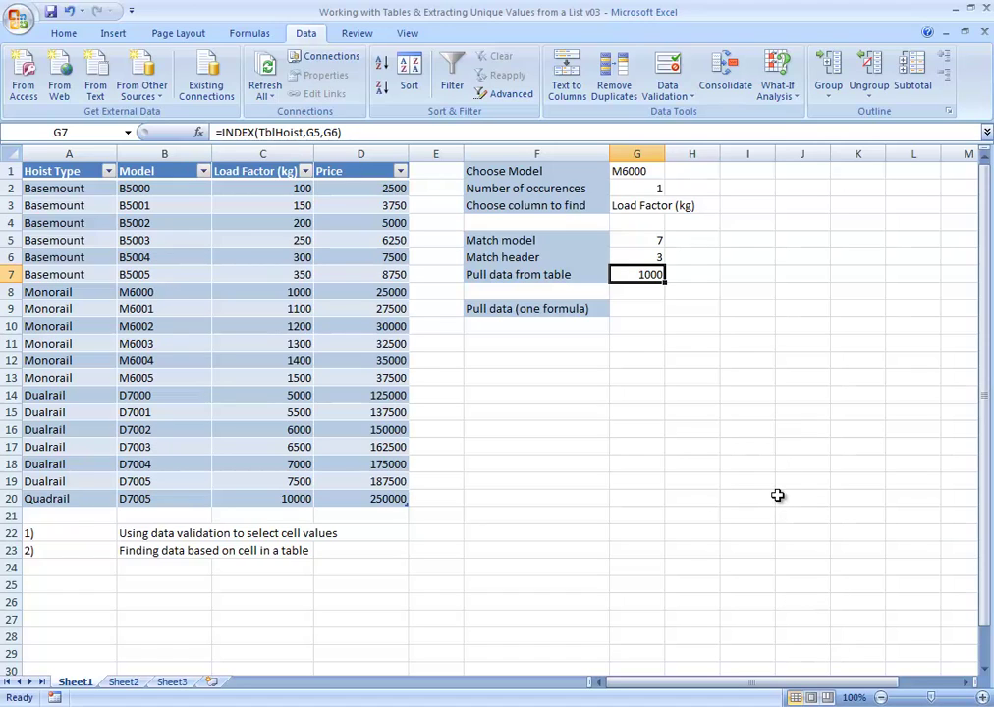
key("Left")
key("Left")
key("Left")
key("Left")
key("Left")
key("Down")
key("Right")
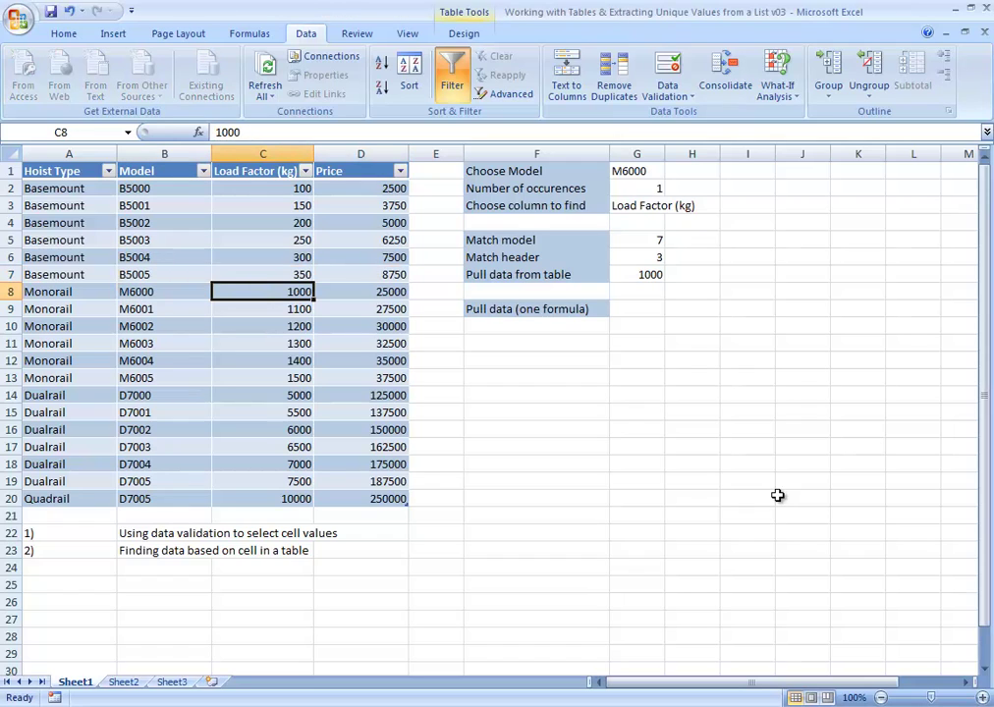
- Choose Price as the column to find in cell G3 and compare the pulled data with the M6000 price in the table
left_click(648, 205)
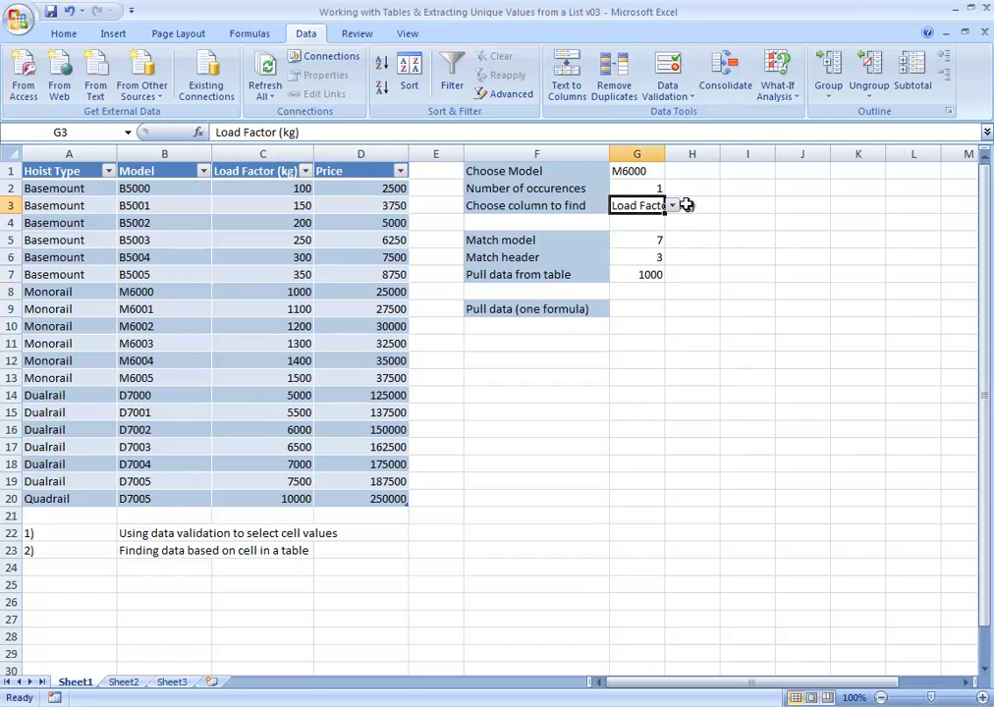
left_click(681, 205)
left_click(654, 205)
left_click(673, 206)
left_click(677, 254)
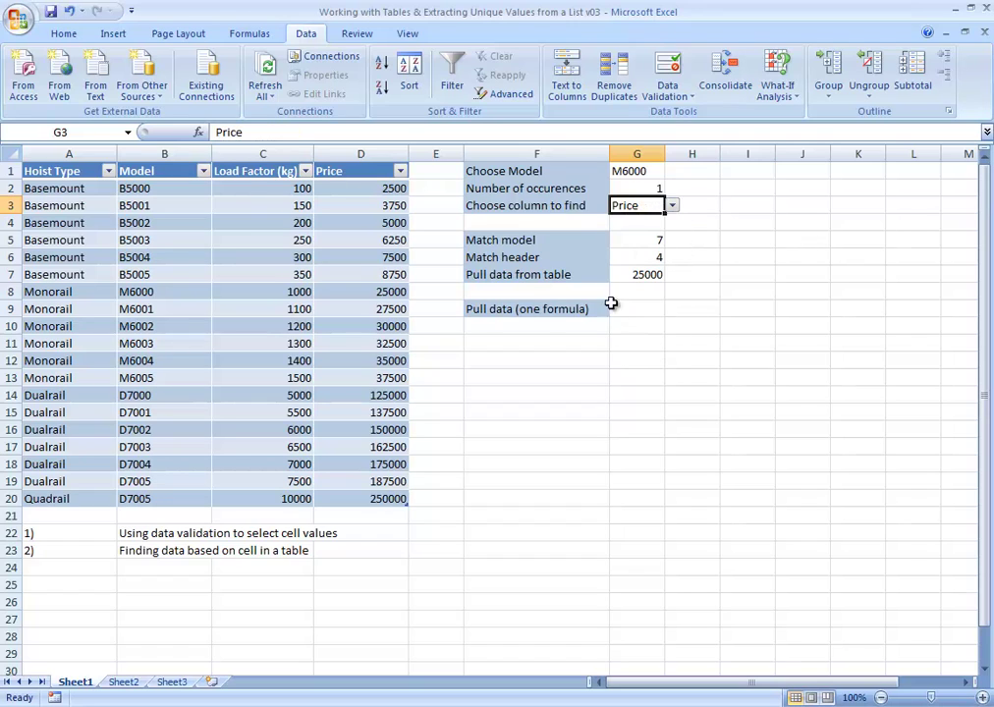
left_click(399, 294)
key("Right")
key("Right")
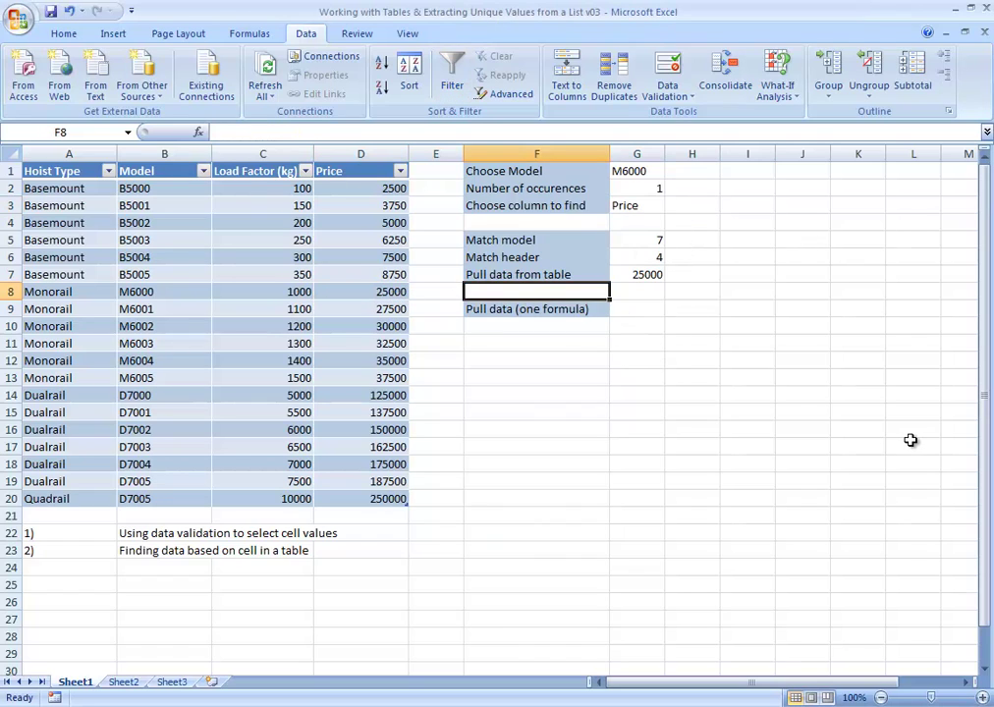
key("Up")
key("Right")
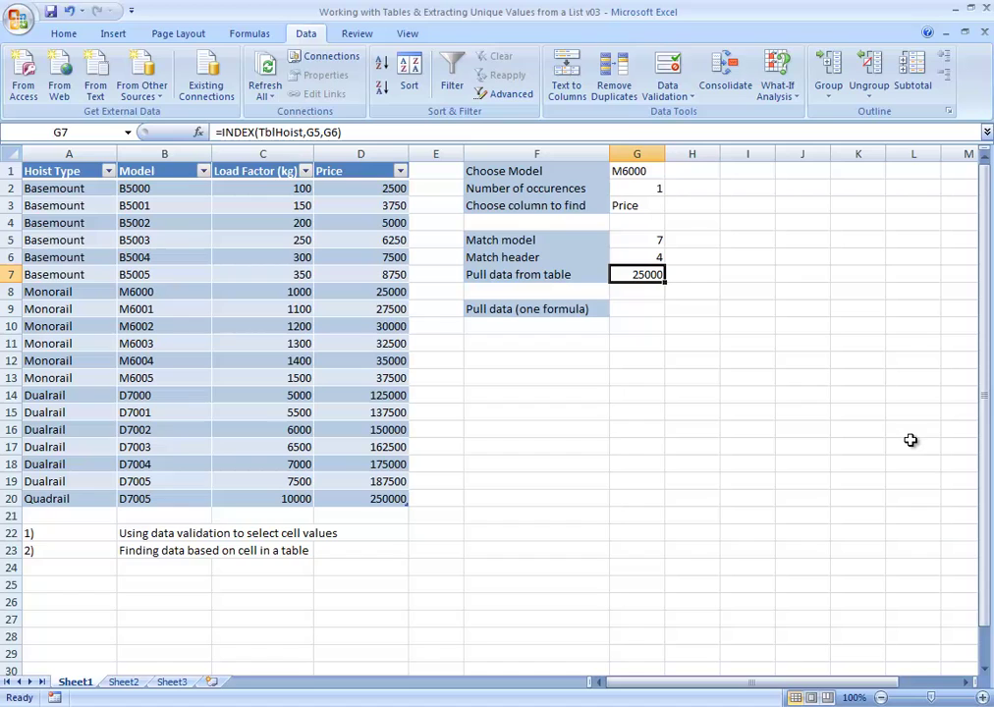
- Display the Office Clipboard and copy the text of the INDEX formula from cell G7 to it
left_click(62, 32)
left_click(59, 112)
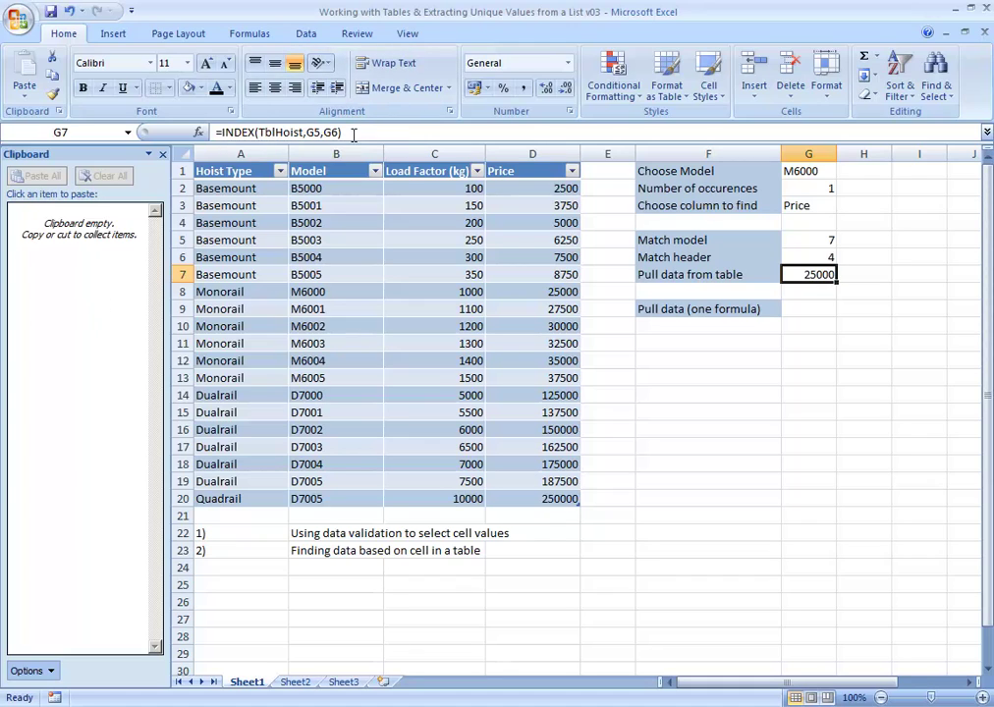
left_click_drag(353, 134, 160, 133)
key("ctrl+c")
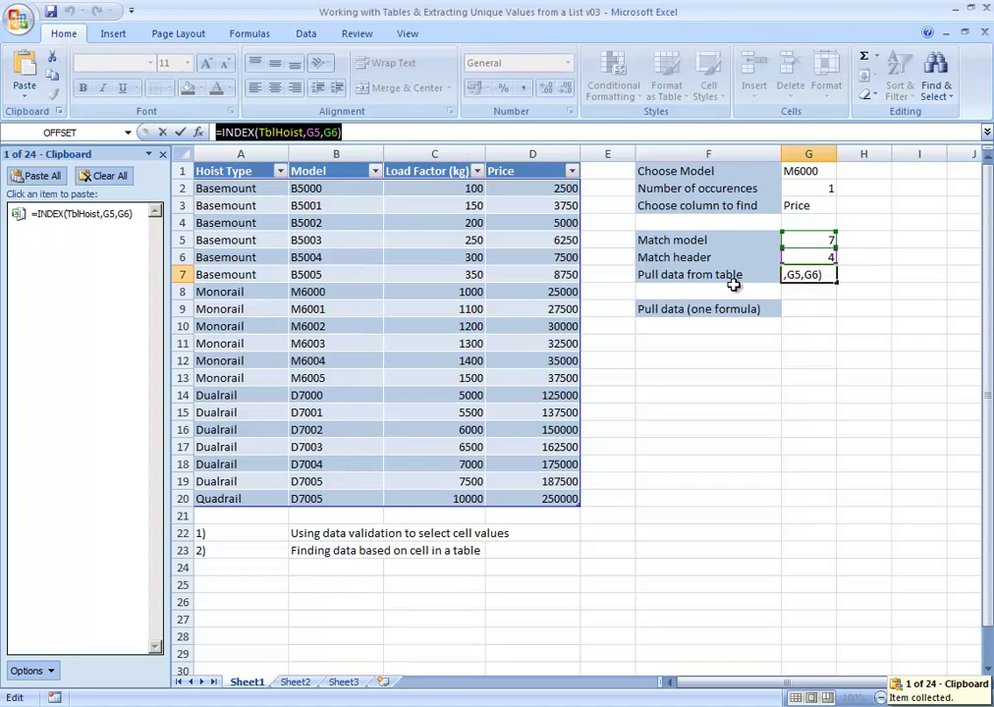
key("Escape")
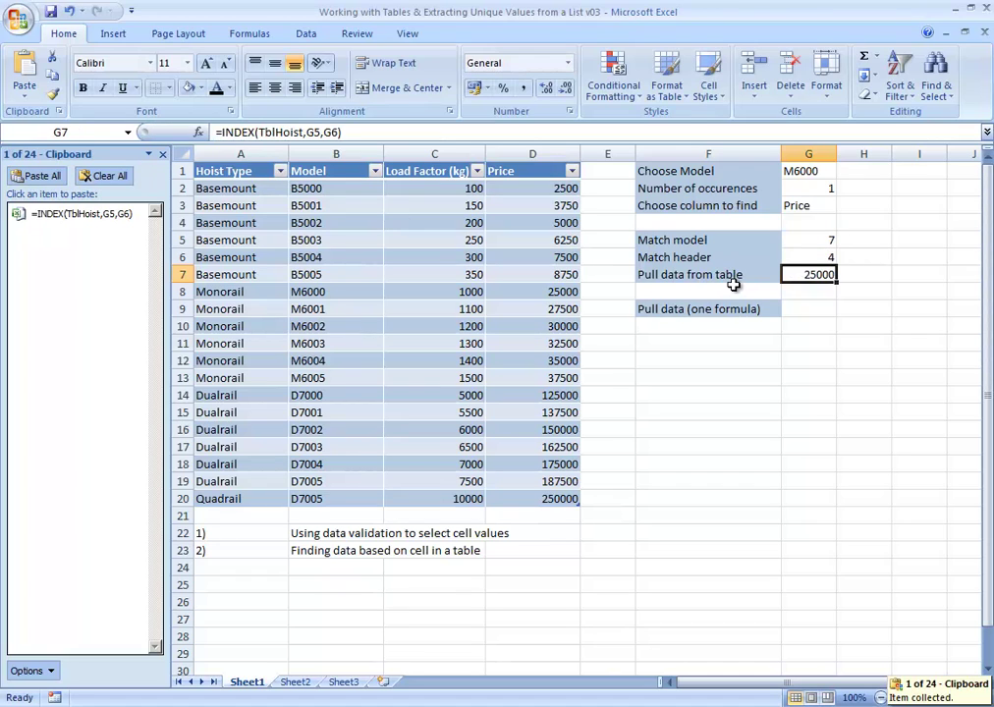
- Copy the text of the Match header formula in cell G6 to the Office Clipboard
left_click(798, 257)
left_click_drag(403, 133, 138, 133)
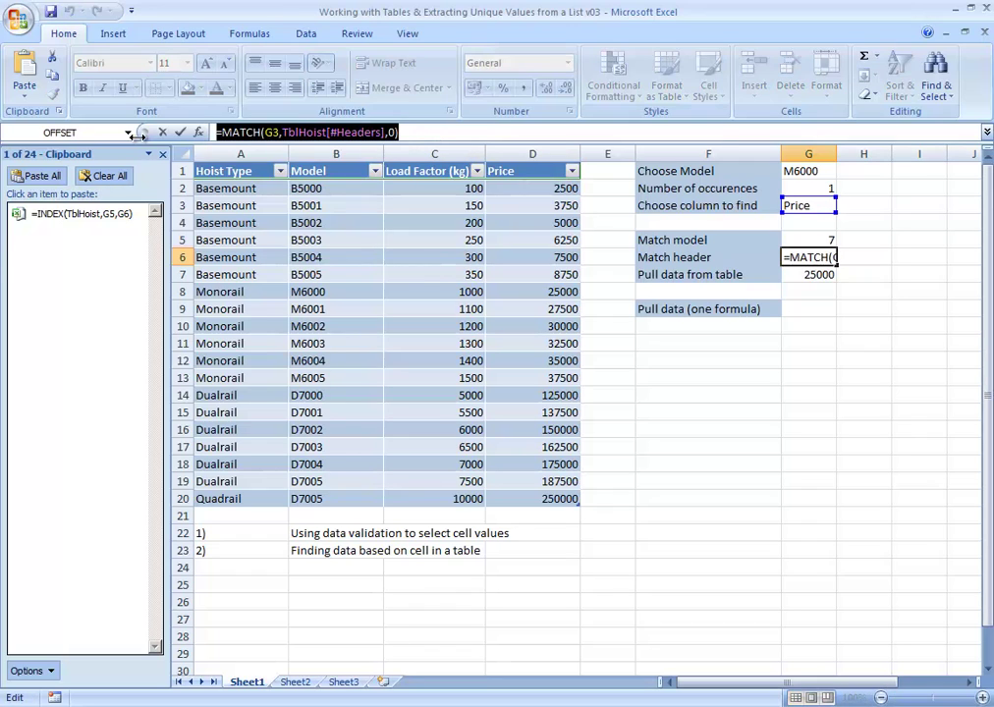
key("ctrl+c")
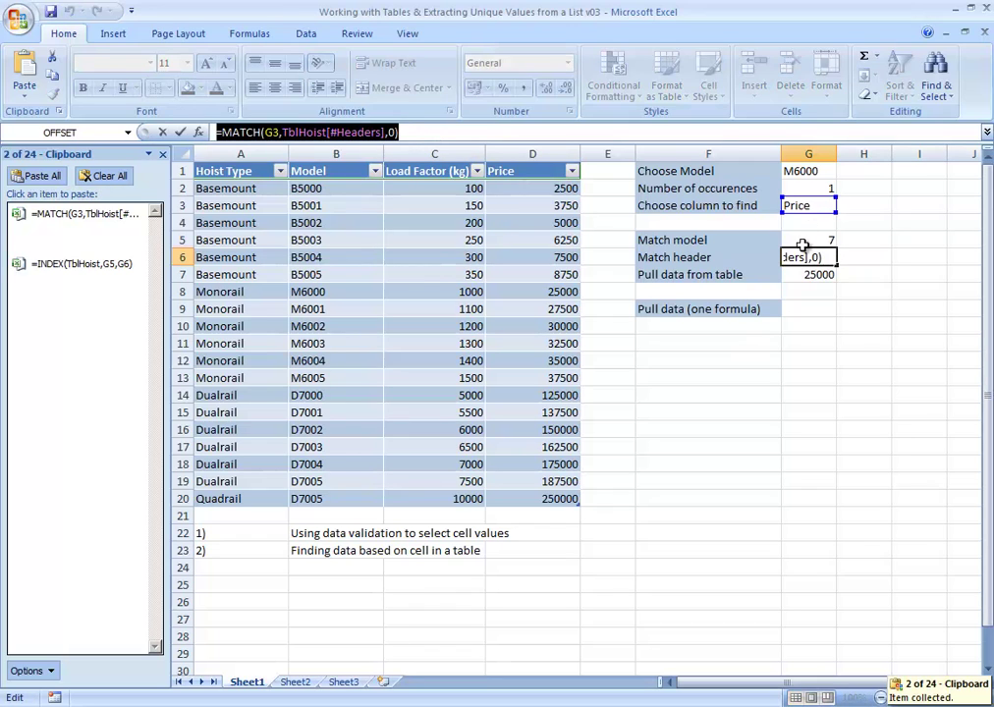
left_click(797, 241)
key("Escape")
- Copy the text of the Match model formula in cell G5 to the Office Clipboard
left_click(795, 240)
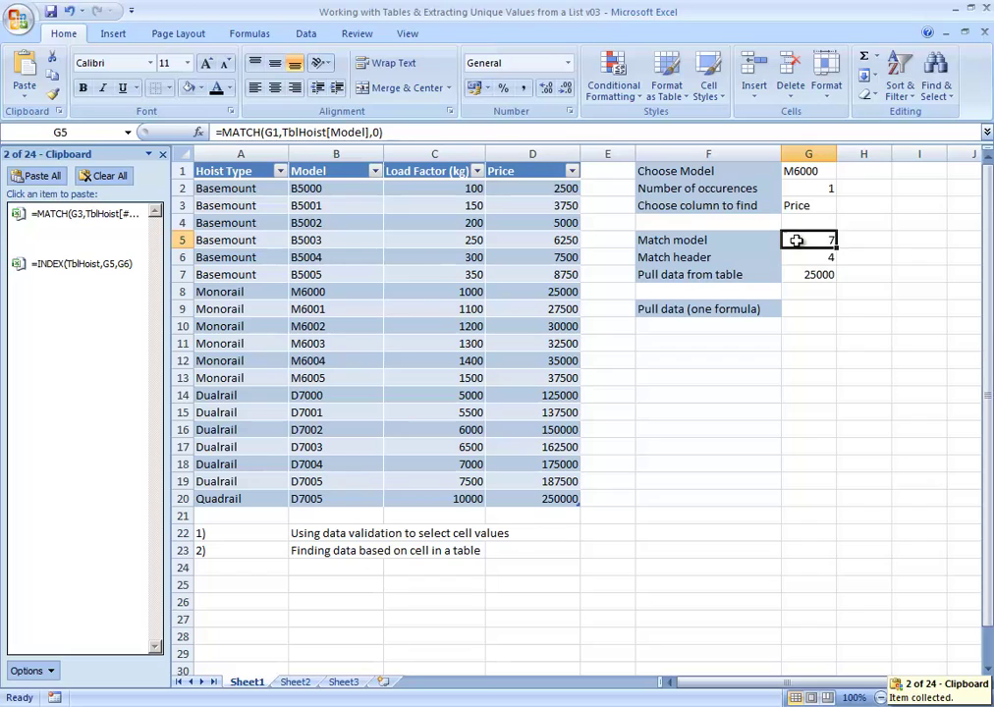
double_click(795, 240)
left_click_drag(947, 240, 790, 241)
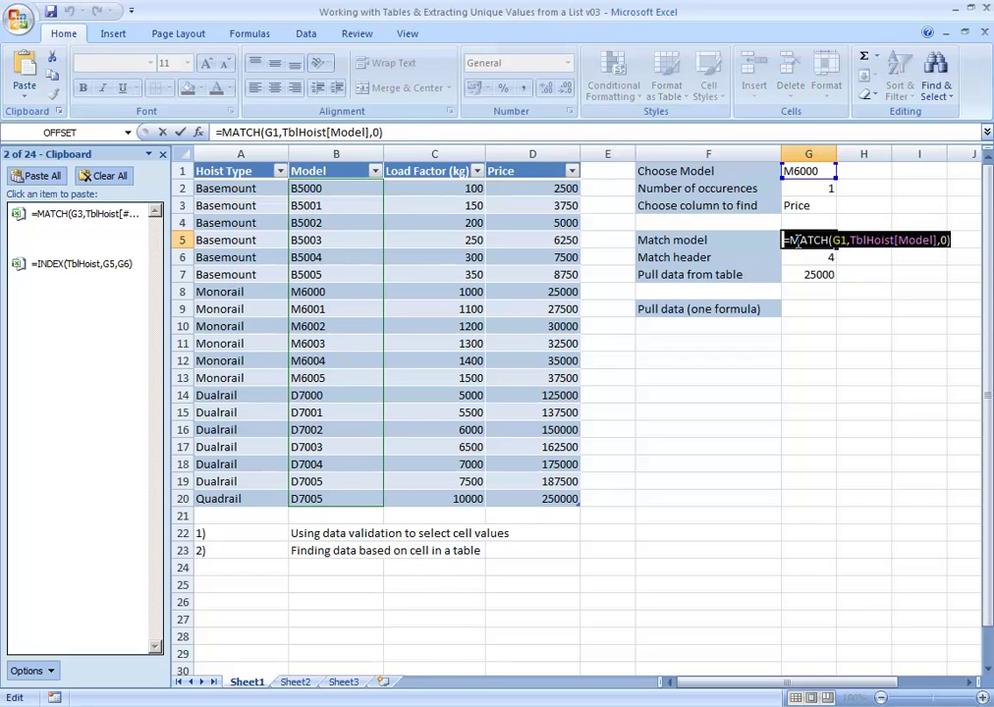
key("ctrl+c")
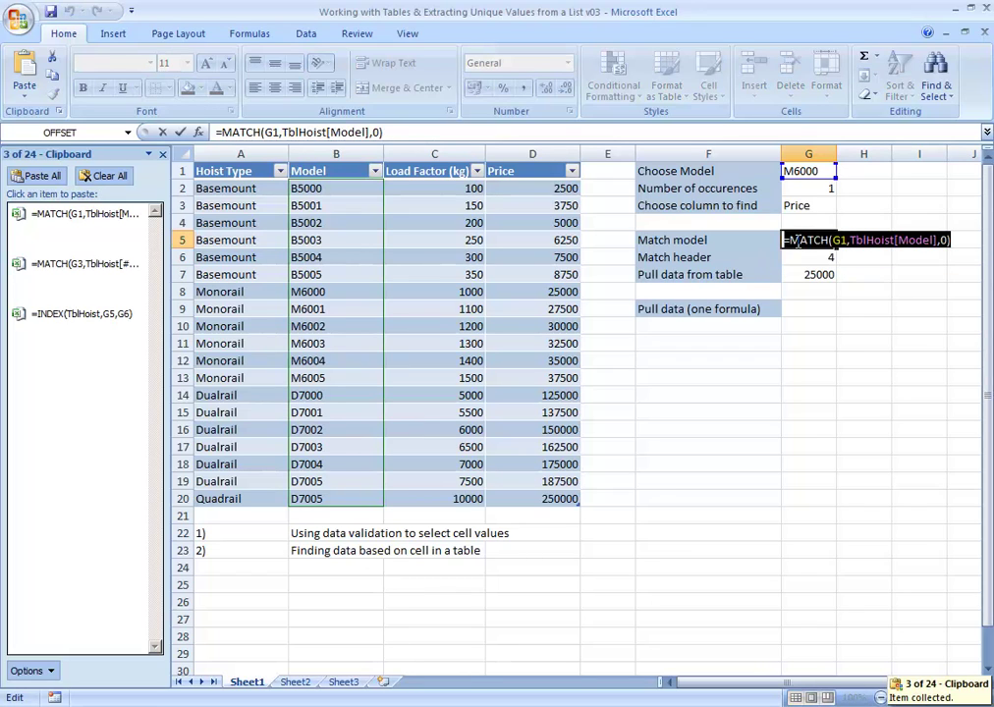
key("Escape")
- Paste the copied formula =INDEX(TblHoist,G5,G6) into cell G9 beside Pull data (one formula)
key("Down")
key("Down")
key("Down")
key("Down")
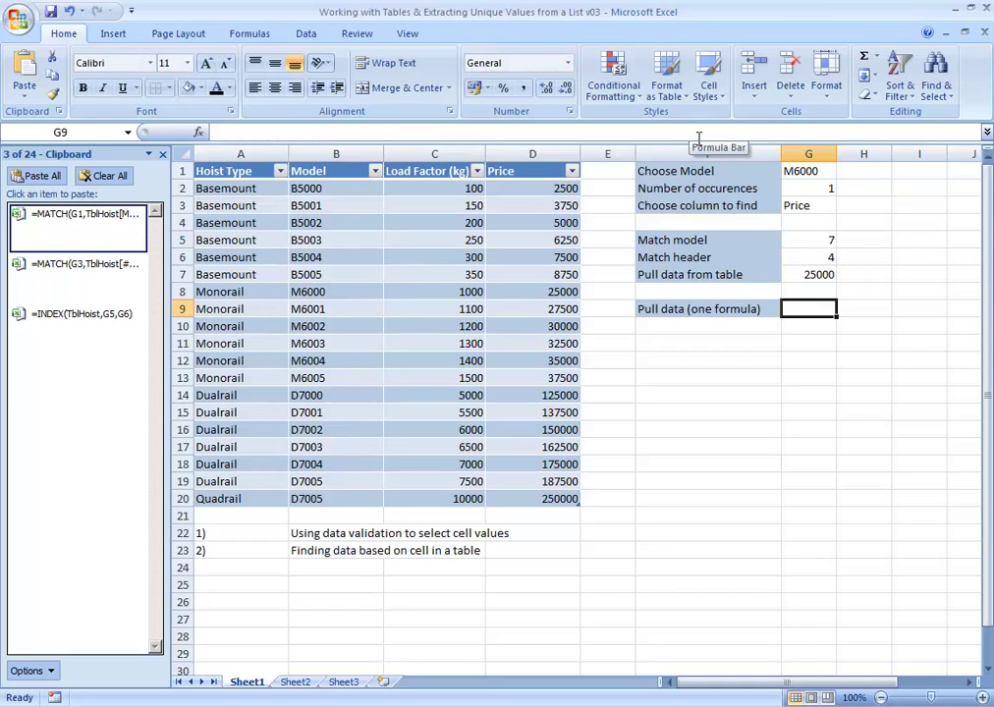
left_click(88, 326)
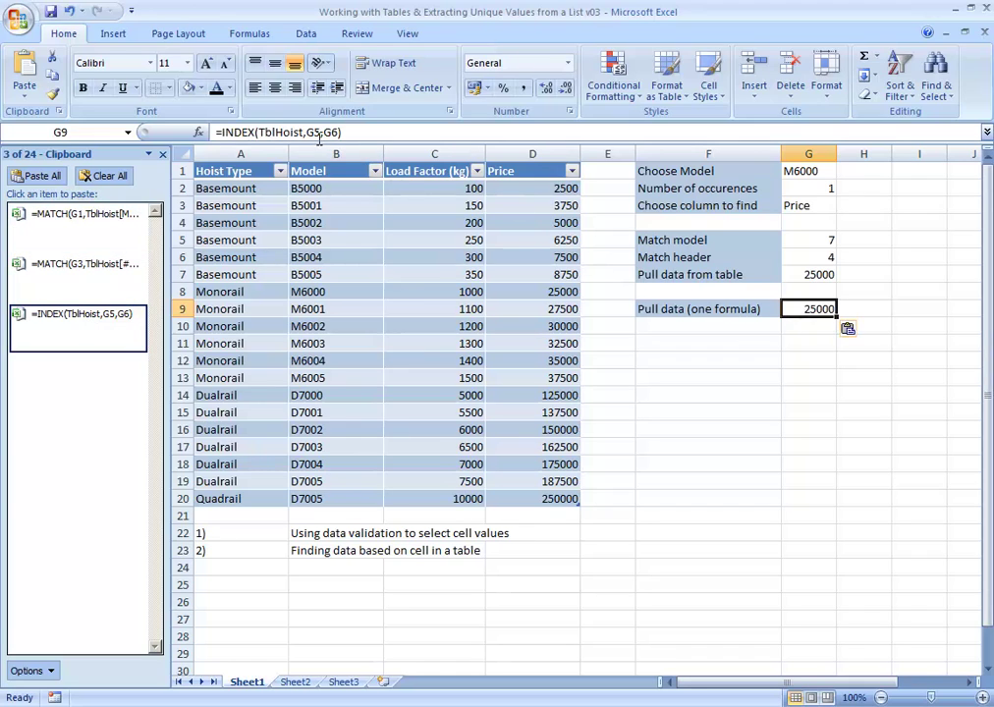
- Replace the G5 reference in cell G9's INDEX formula with the copied MATCH(G1,TblHoist[Model],0), without its extra equals sign
left_click(319, 136)
key("shift+Left")
key("shift+Left")
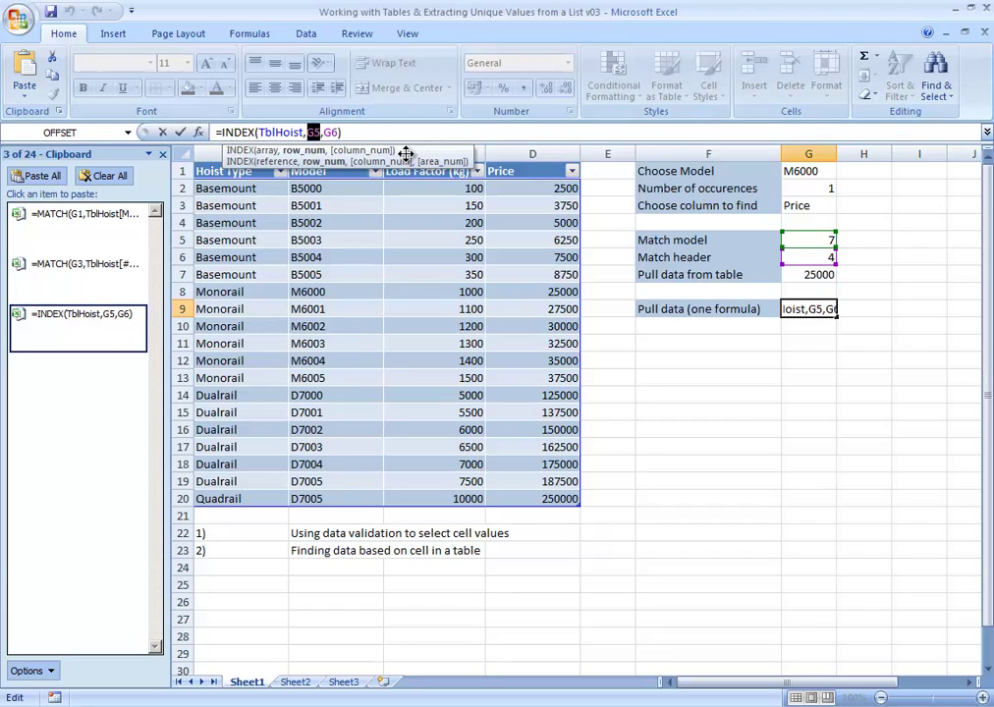
left_click(90, 230)
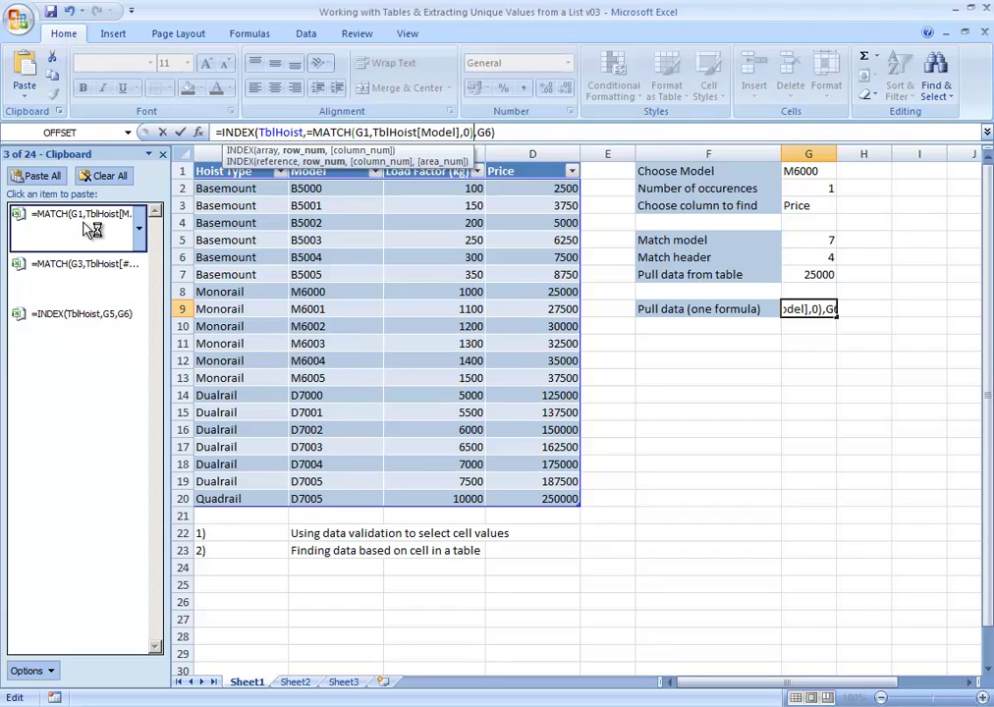
left_click(311, 131)
key("BackSpace")
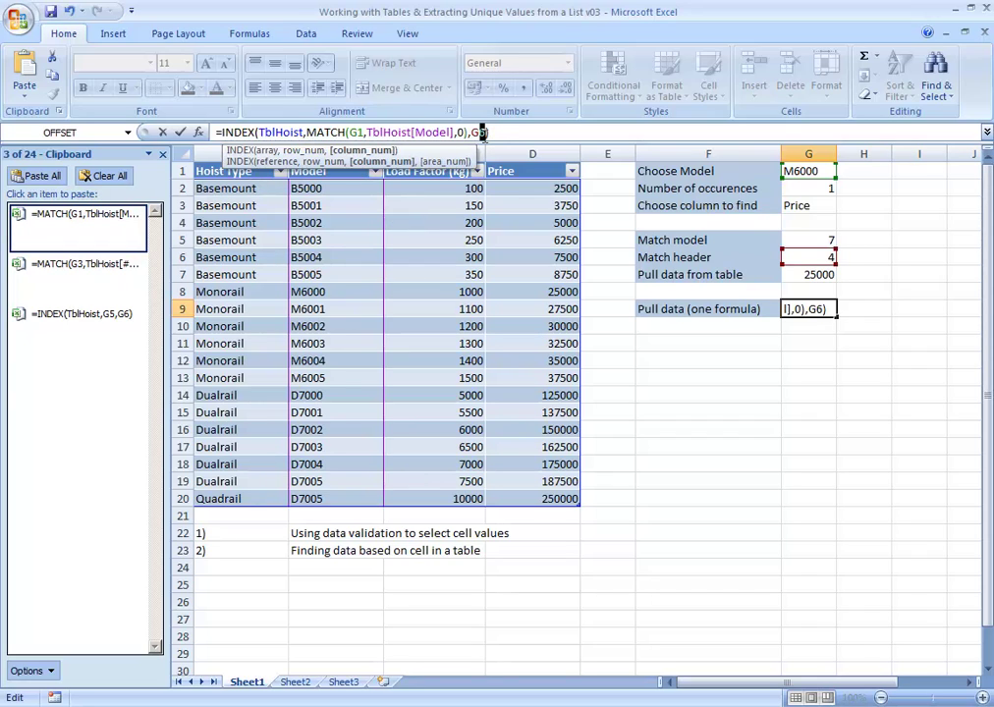
- Replace the G6 reference in cell G9's formula with the copied MATCH(G3,TblHoist[#Headers],0), without its equals sign, and commit the formula
double_click(478, 132)
left_click(65, 280)
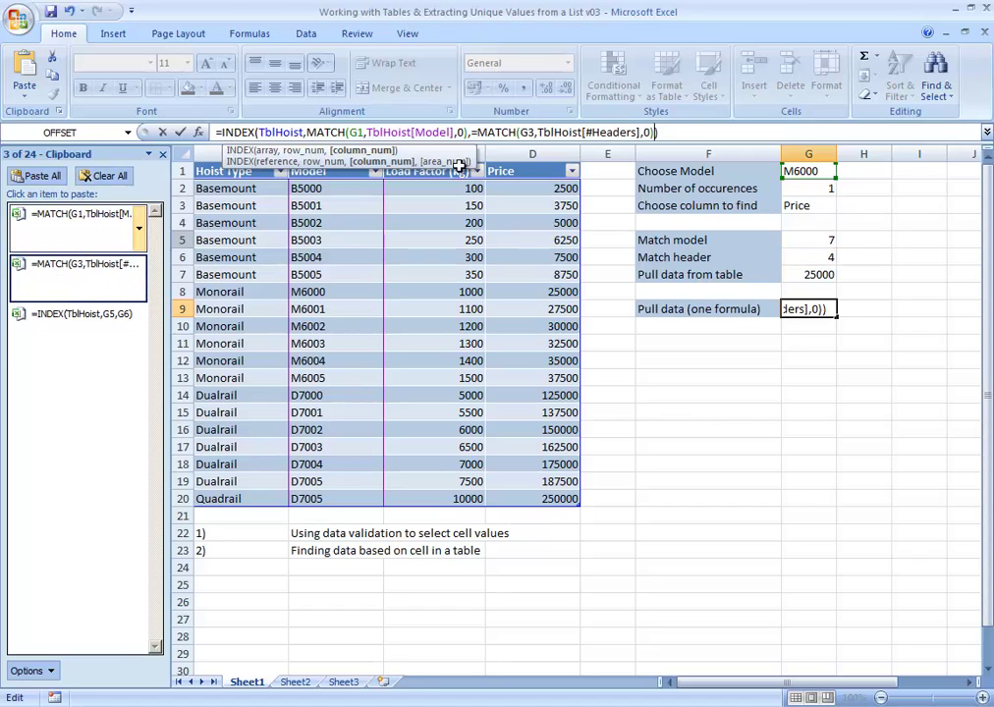
left_click(476, 131)
key("BackSpace")
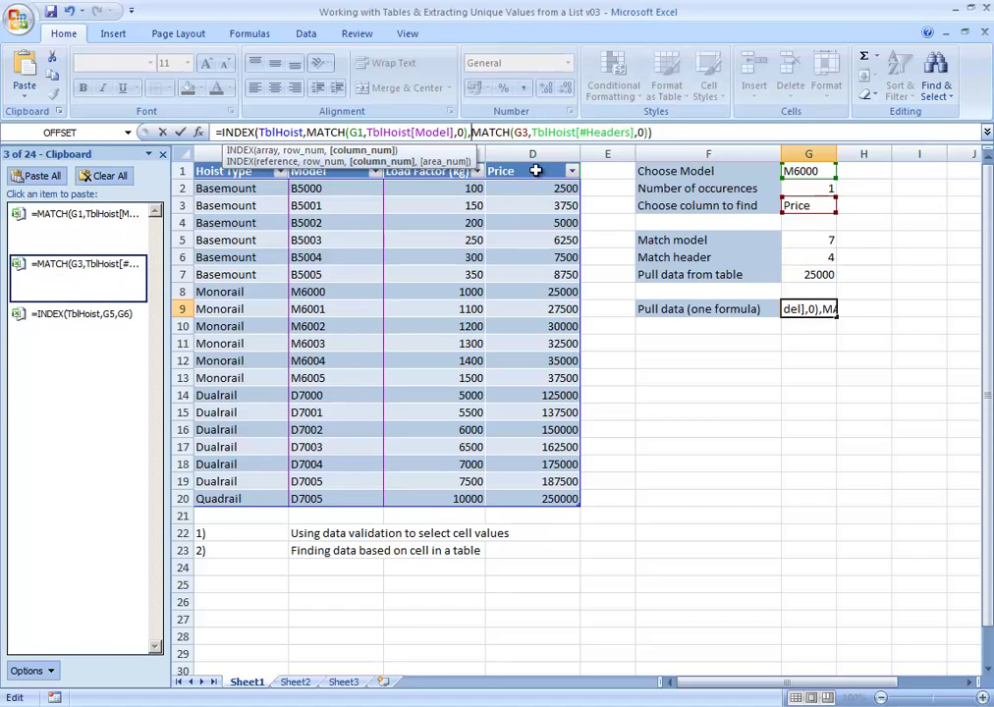
key("Return")
key("Up")
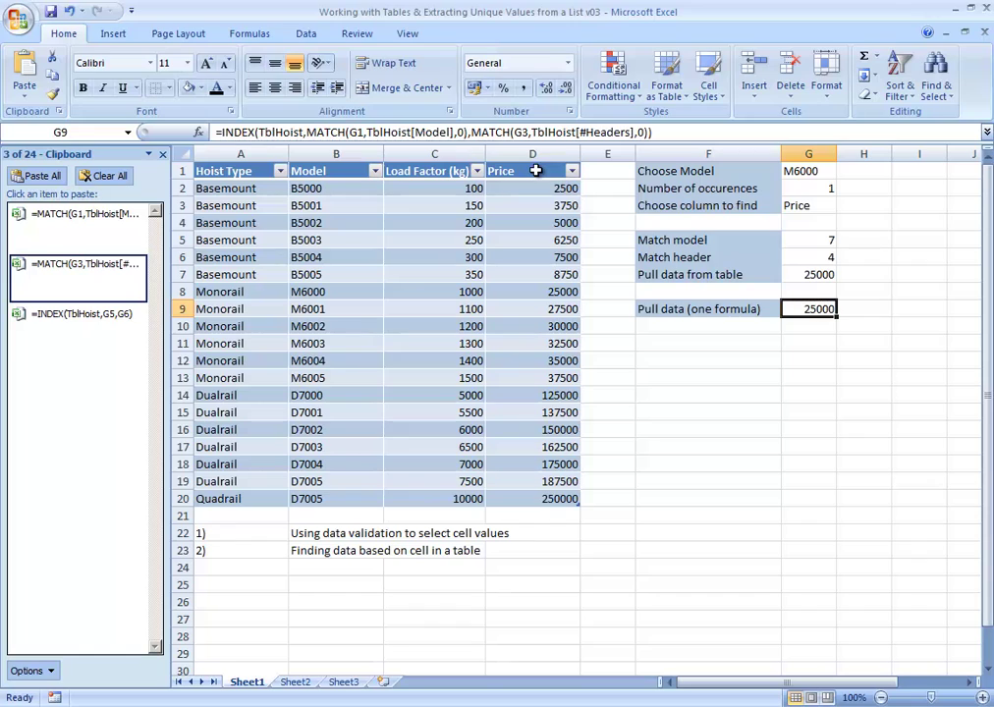